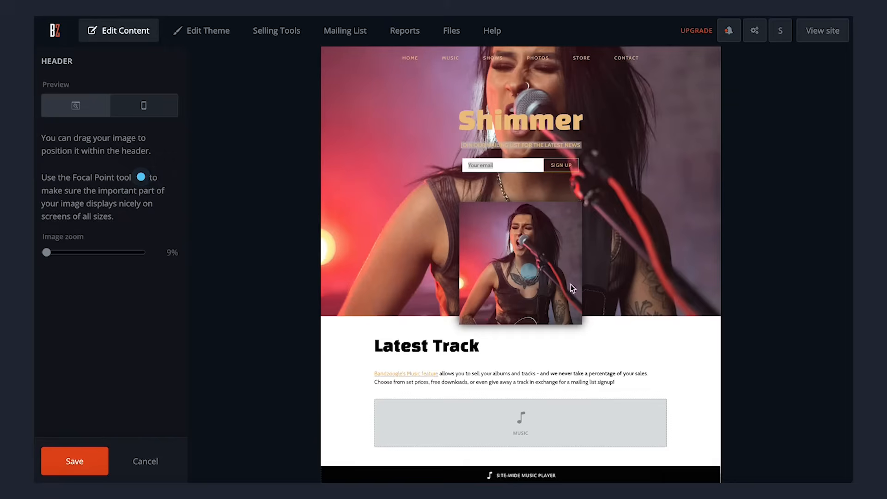
- Shift the focal point slightly on the header photo of the singer and save the header changes
drag(525, 259, 518, 260)
click(95, 464)
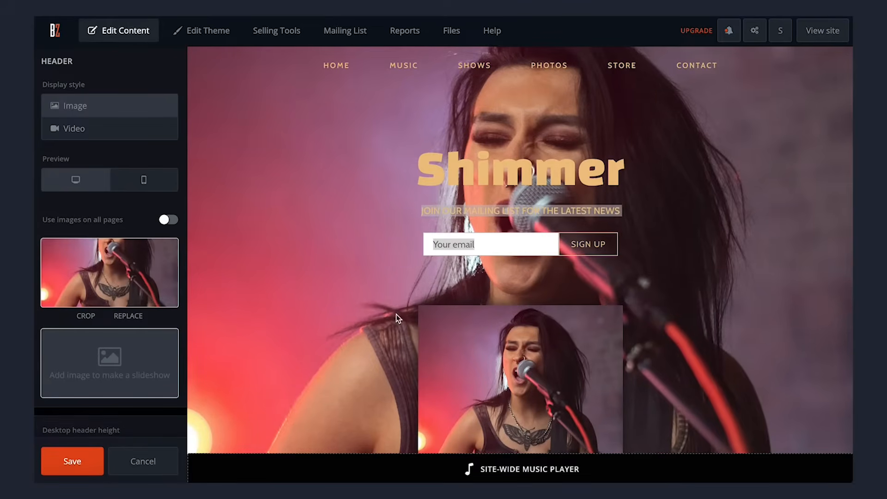
click(80, 459)
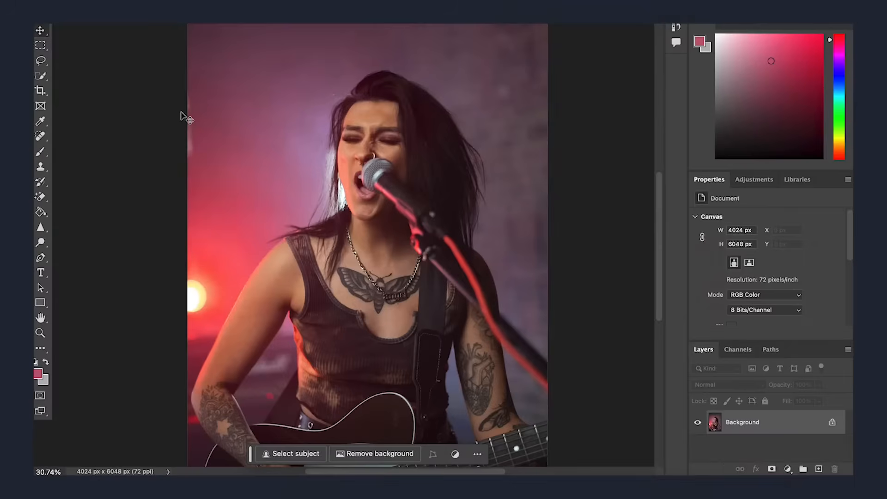
- In Photoshop, sample colors from the photo's blurred backdrop with the Eyedropper, finishing on the dark purple area beside the singer's hair
click(40, 121)
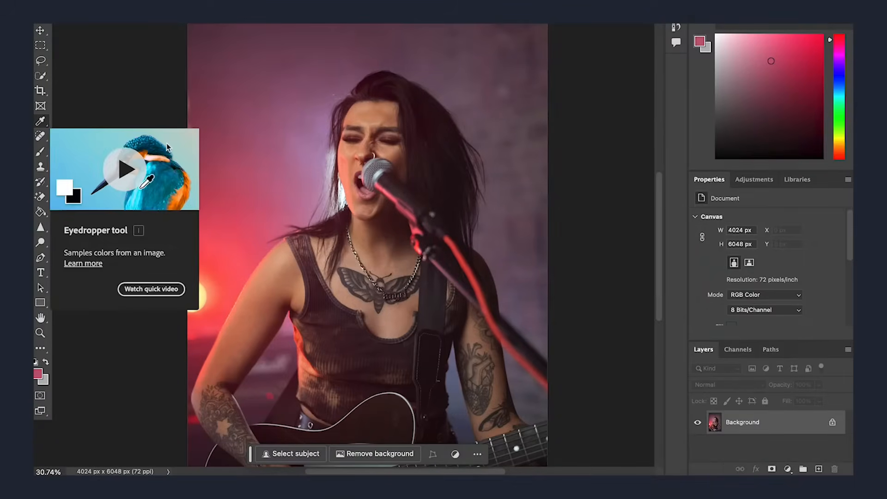
click(241, 134)
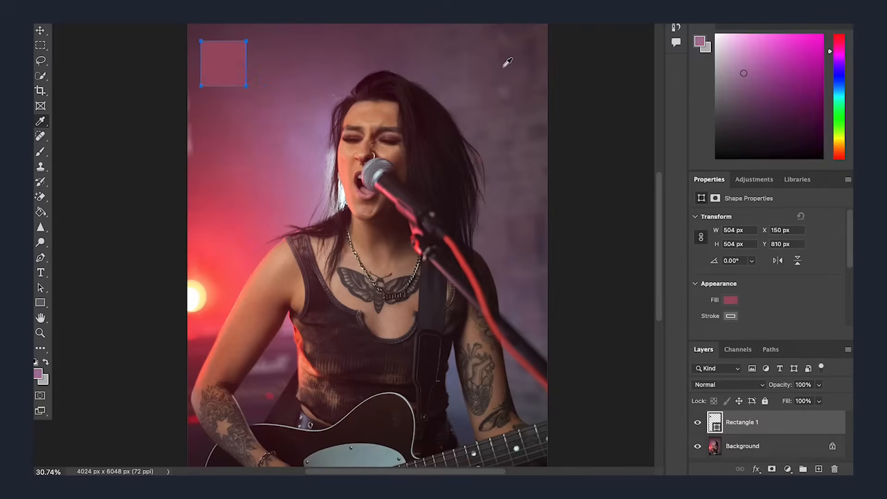
click(508, 61)
- Draw a second square swatch about 499 px wide beneath the pink one and fill it with the sampled dark purple
click(40, 31)
click(40, 303)
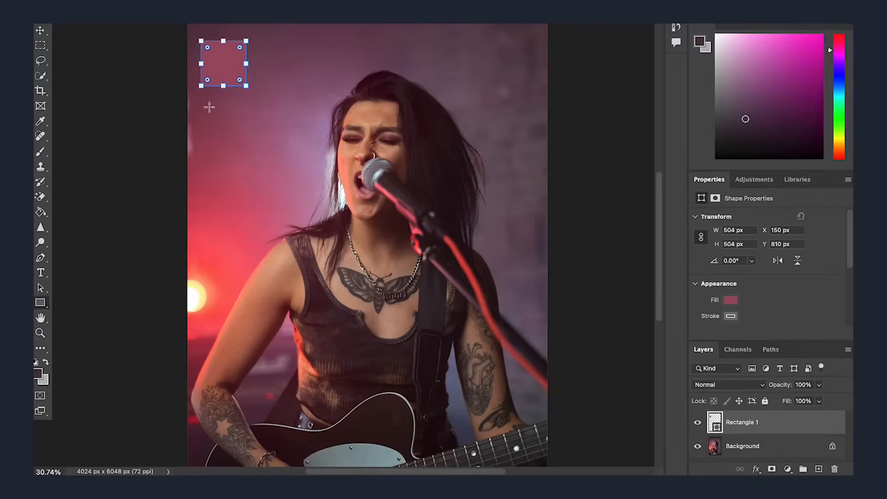
drag(201, 102, 258, 146)
click(100, 21)
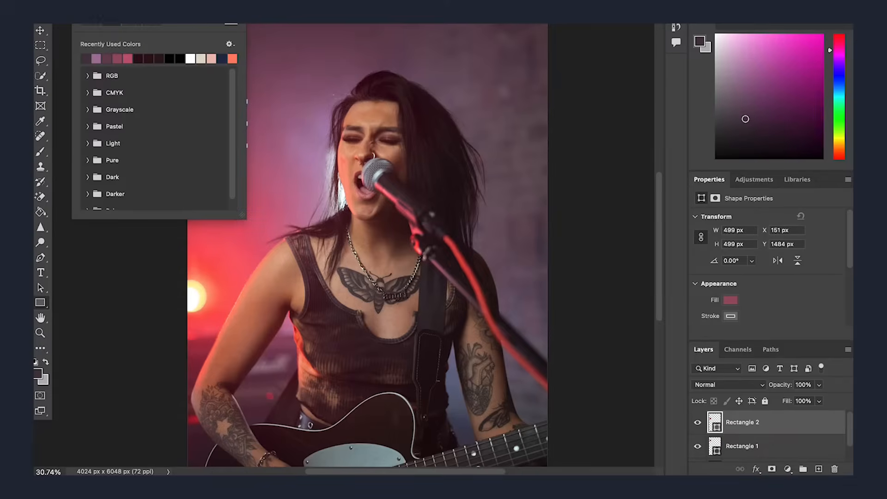
double_click(88, 58)
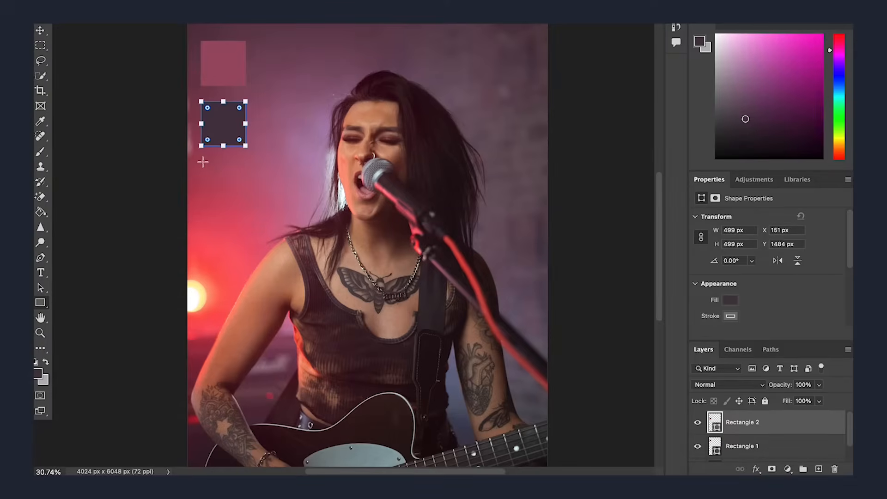
- Draw a third square swatch about 479 px wide below the purple one and choose a near-black color for it
drag(202, 161, 245, 204)
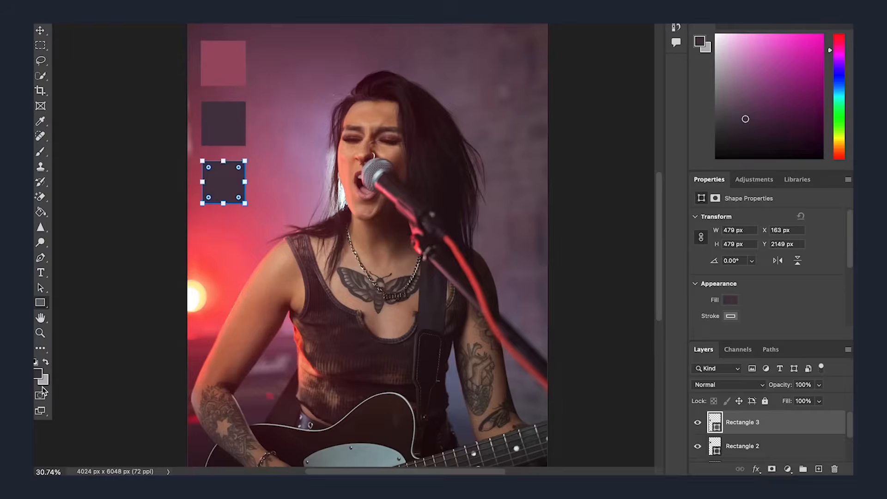
click(38, 373)
drag(554, 384, 550, 400)
click(814, 257)
- Open the custom fill color of the pink Rectangle 1 swatch and select its hex code a65870
click(753, 451)
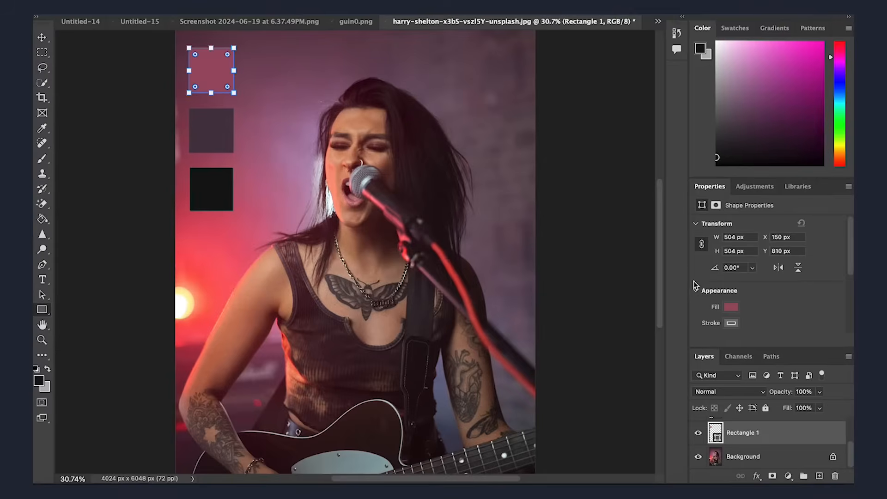
click(731, 307)
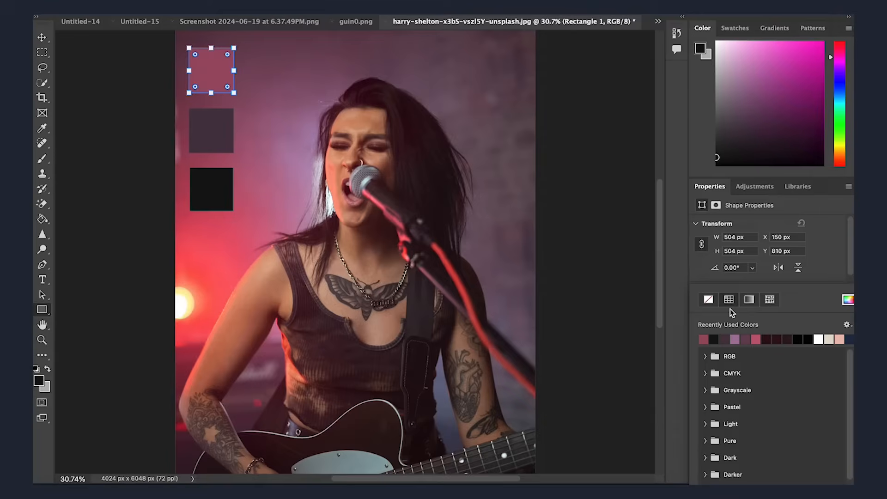
click(847, 301)
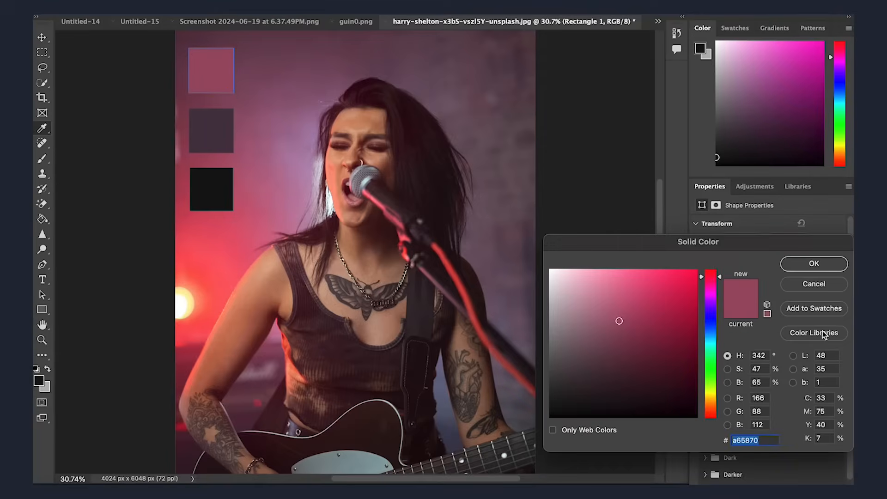
drag(752, 244, 612, 74)
click(619, 269)
click(624, 270)
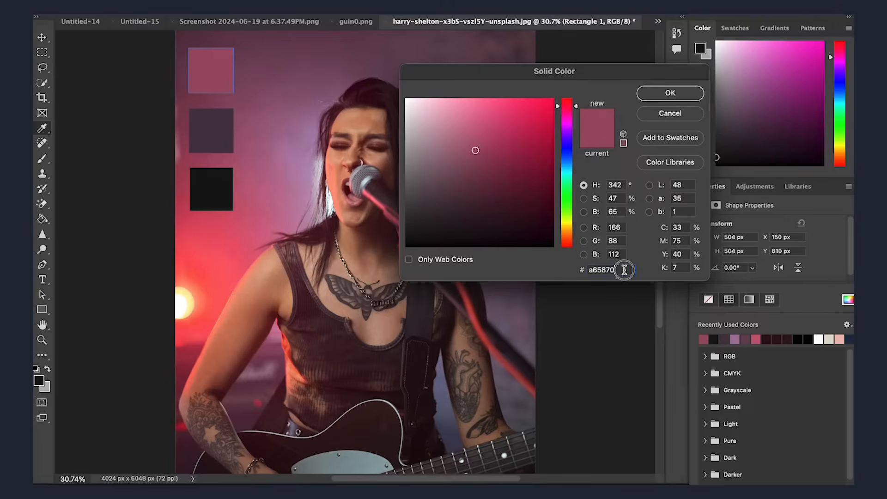
drag(624, 270, 585, 270)
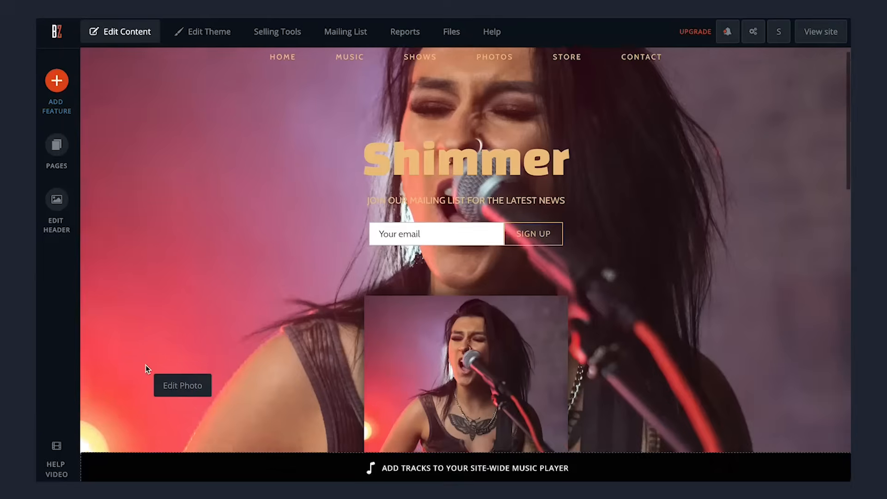
- Review the home page in the website editor from the header through its content sections to the footer
scroll(145, 365, down, 9)
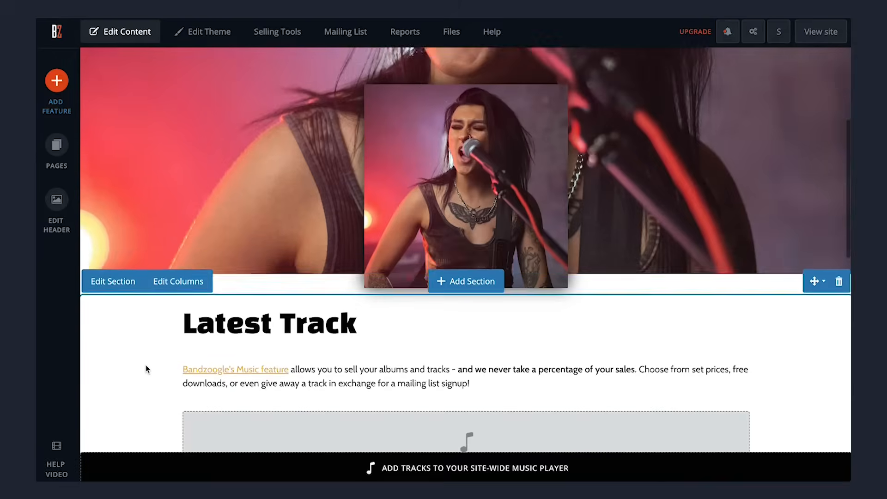
scroll(145, 365, down, 5)
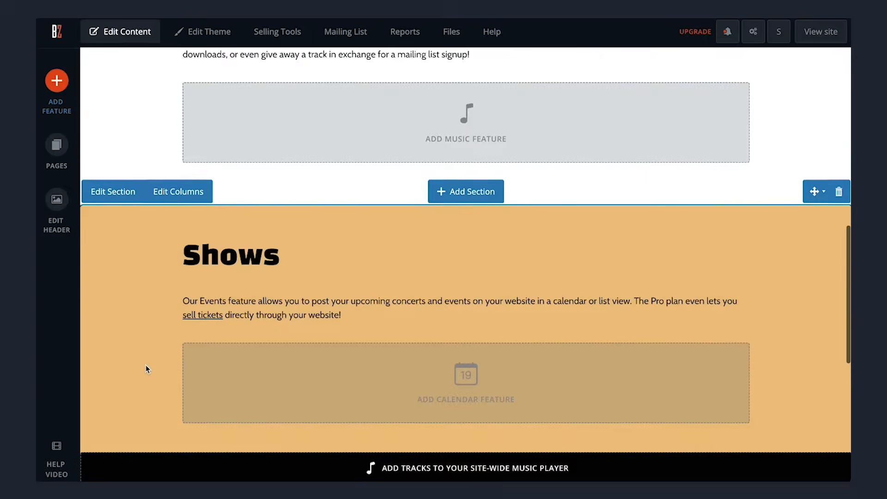
scroll(145, 365, down, 4)
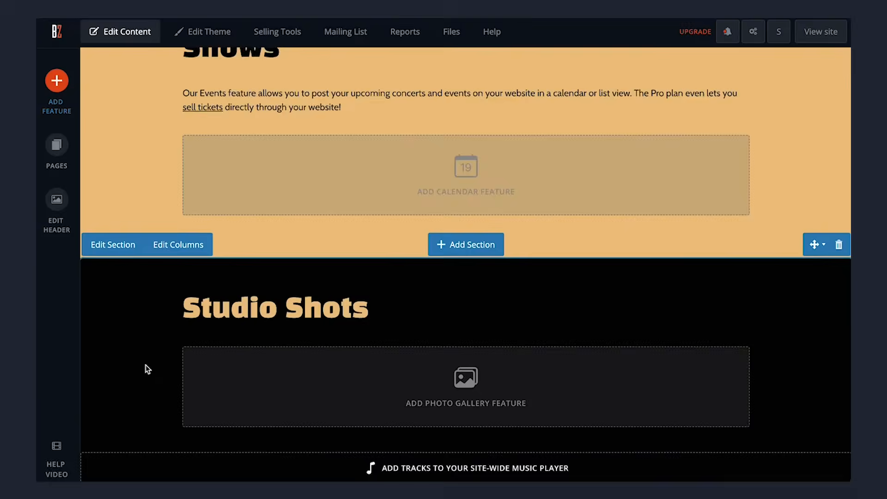
scroll(145, 365, down, 1)
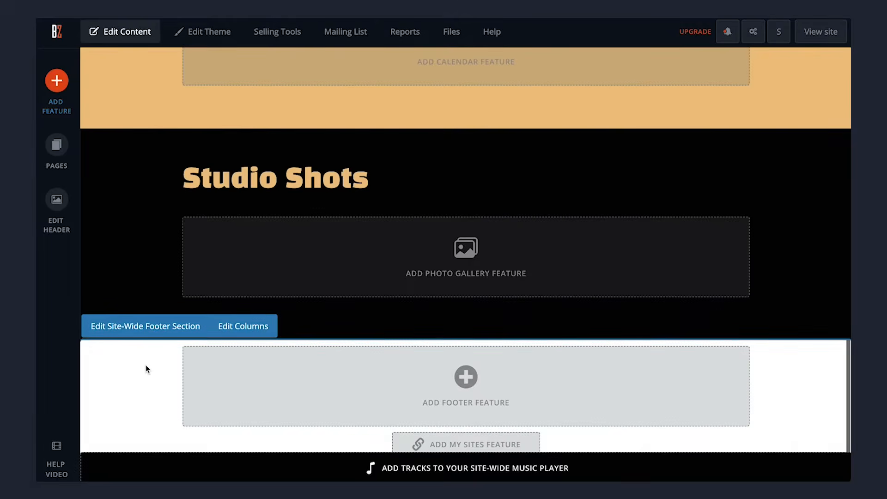
scroll(146, 365, up, 17)
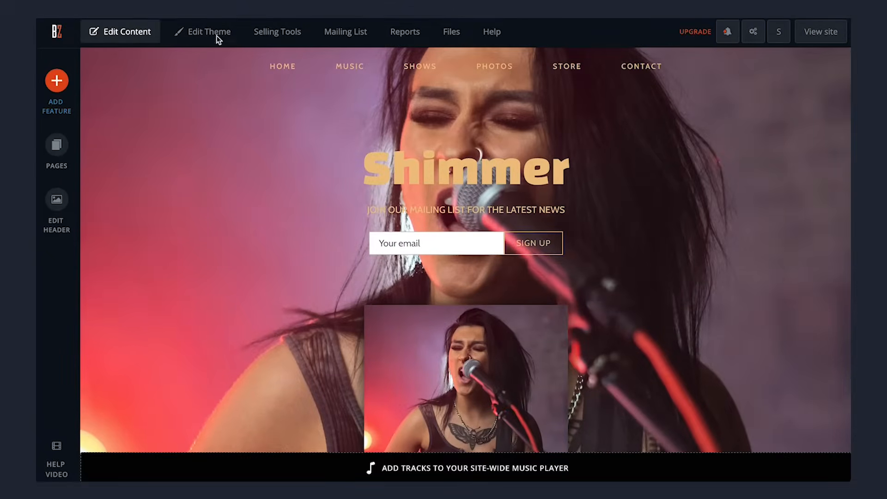
- Open the theme editor and set the Section Style 1 background color to #523b4d
click(217, 35)
scroll(181, 374, down, 5)
scroll(181, 375, down, 5)
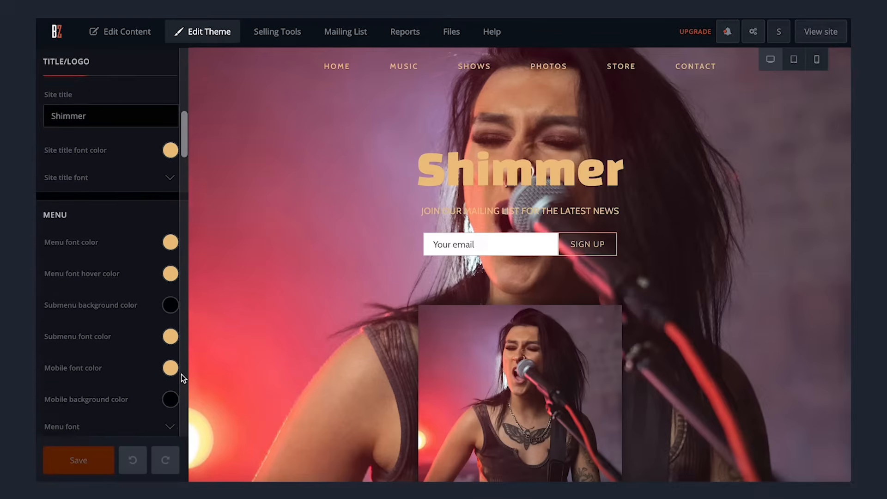
scroll(181, 374, down, 10)
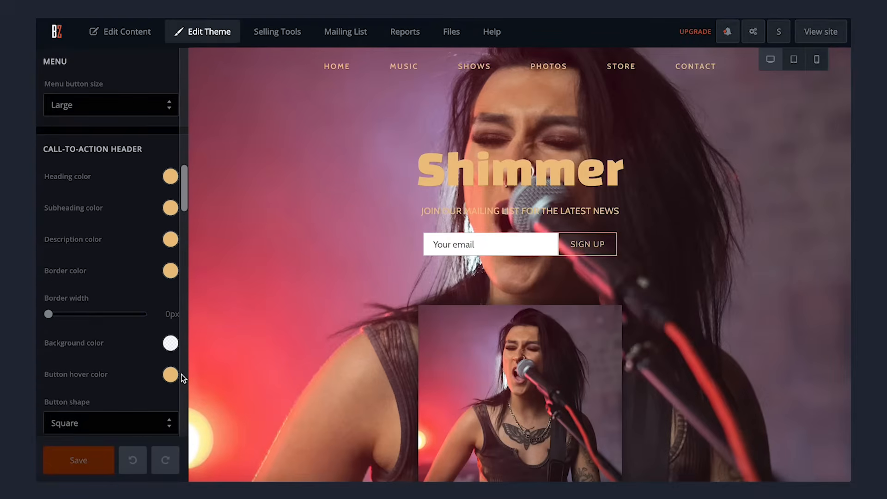
scroll(181, 378, down, 10)
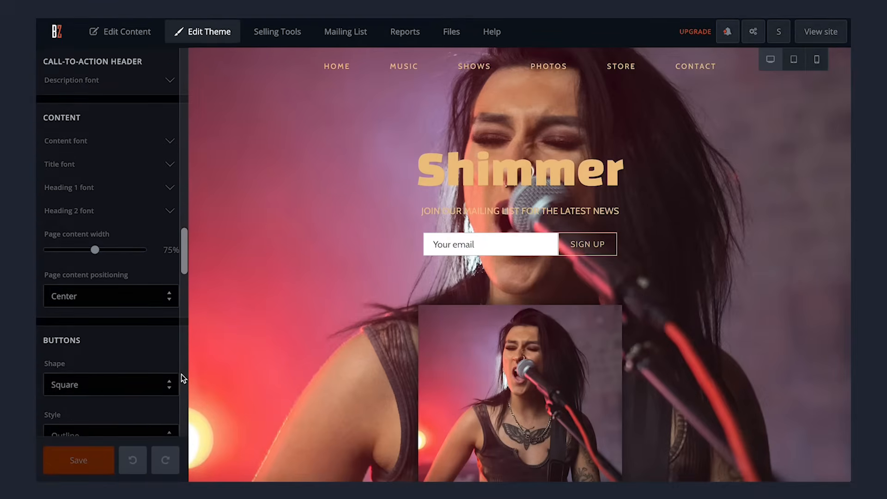
scroll(181, 376, down, 8)
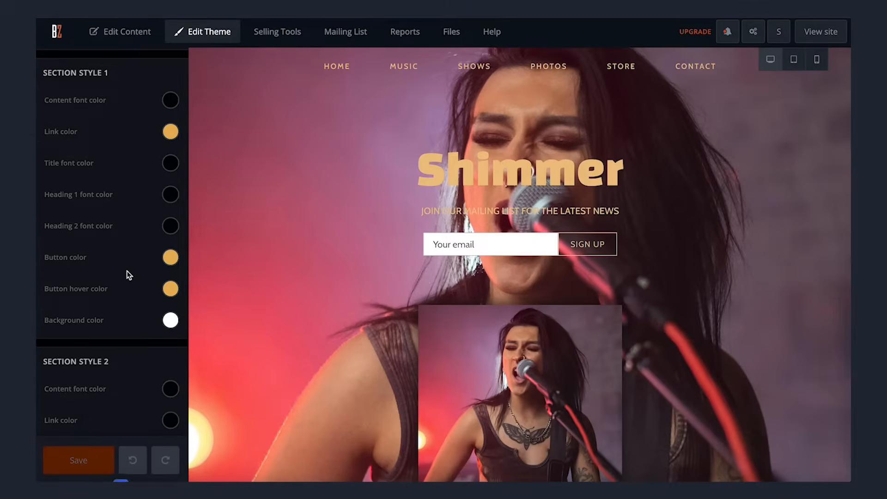
click(170, 321)
click(160, 271)
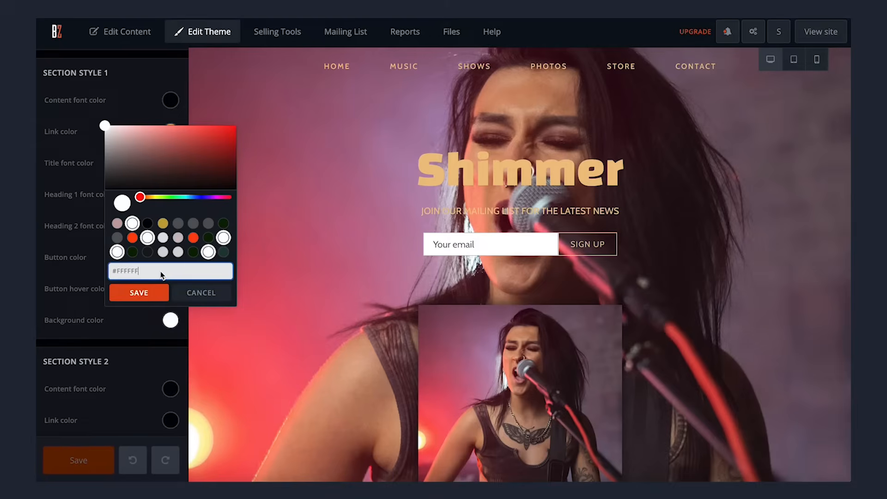
key(ctrl+a)
text(#523B4D)
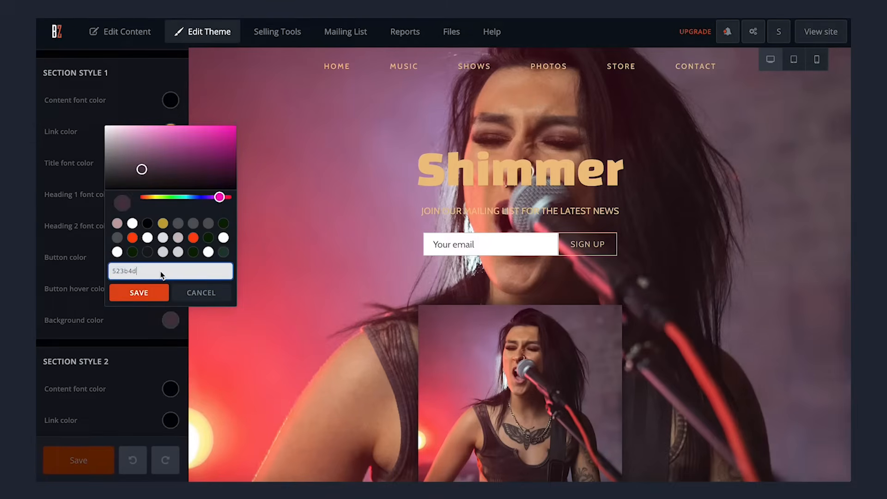
click(150, 294)
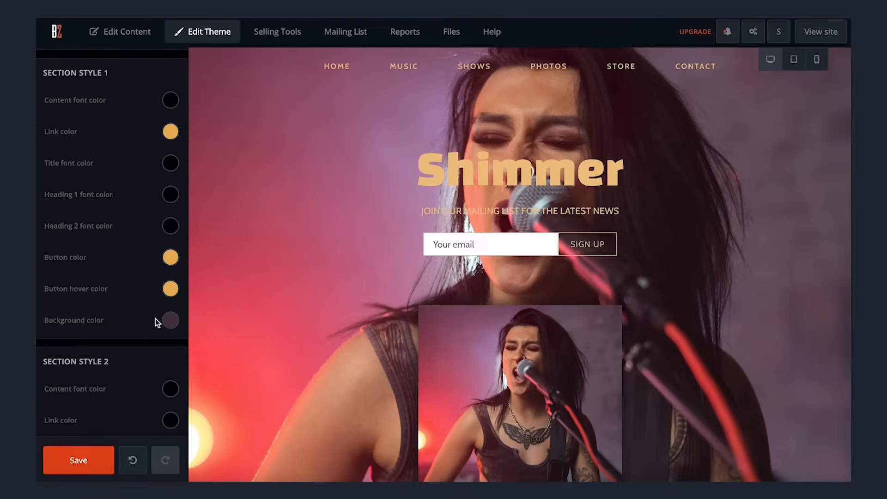
- Set the Section Style 1 content font color to white, #FFFFFF
click(170, 101)
drag(137, 131, 96, 107)
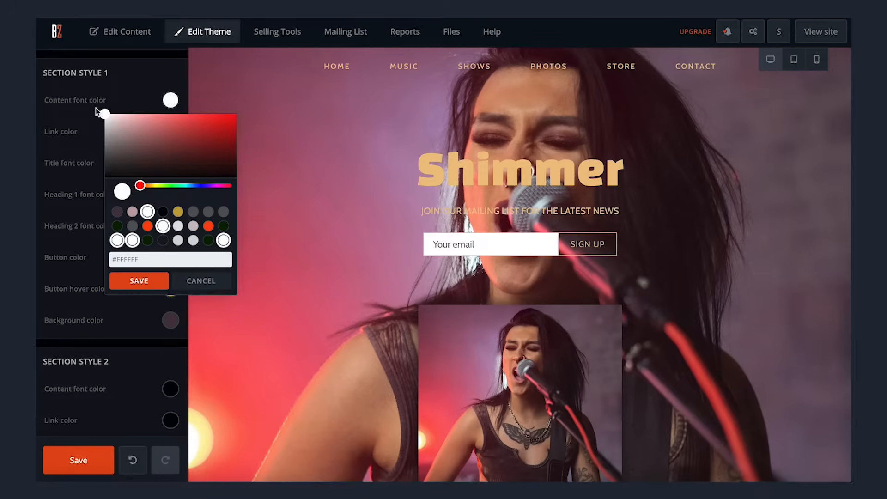
click(153, 282)
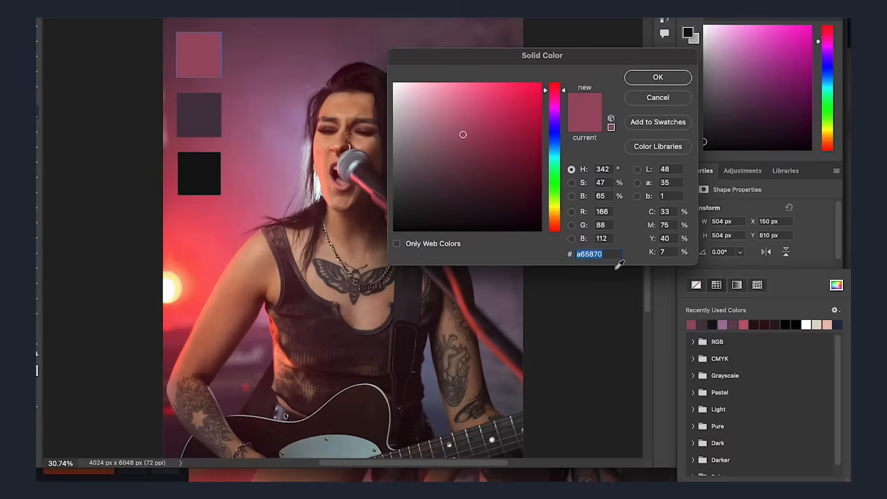
- Close Photoshop's fill color dialog, return to Chrome and set the Section Style 1 link color to #a65870
click(652, 98)
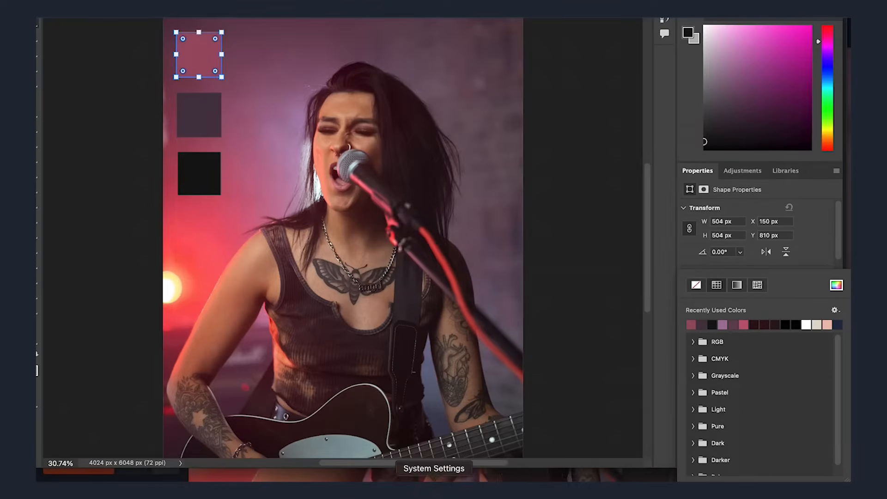
click(406, 481)
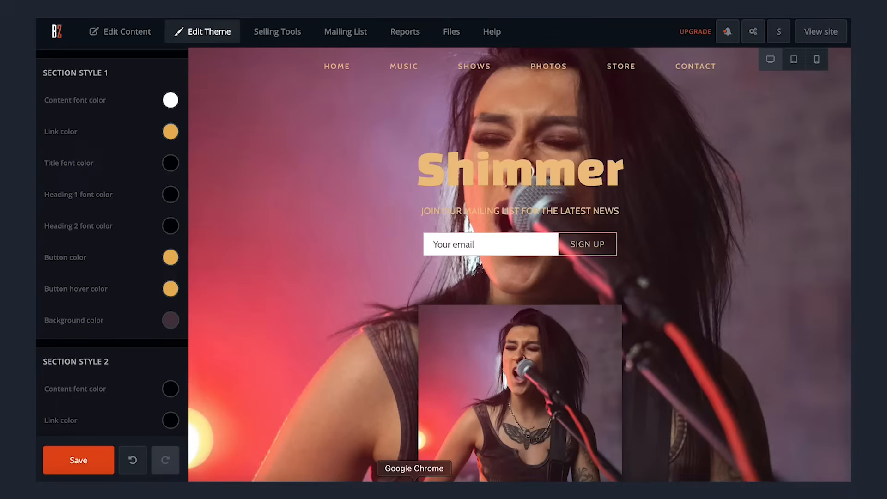
click(168, 135)
double_click(145, 295)
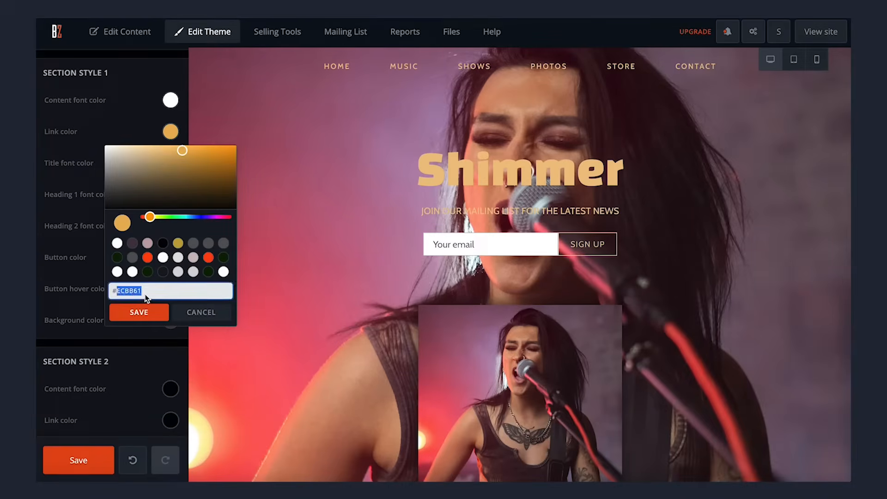
text(a65870)
click(135, 314)
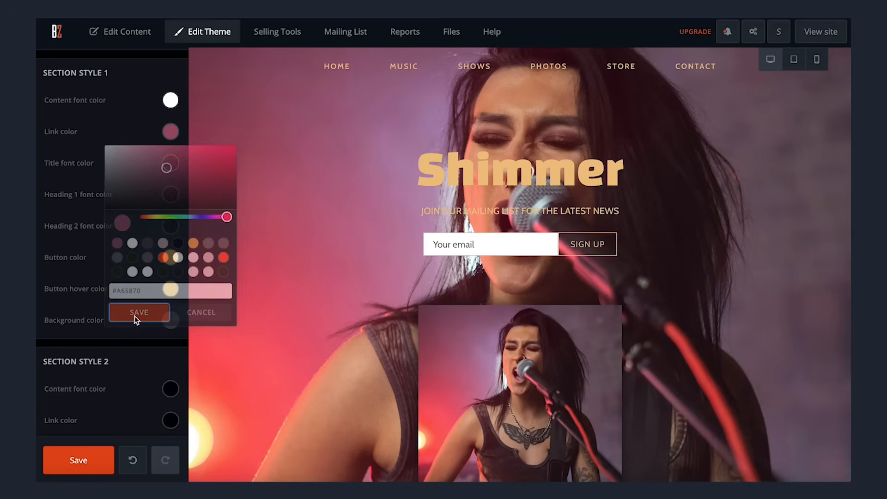
- Set the Section Style 1 button color to #a65870
click(171, 259)
double_click(149, 417)
text(a65870)
click(140, 442)
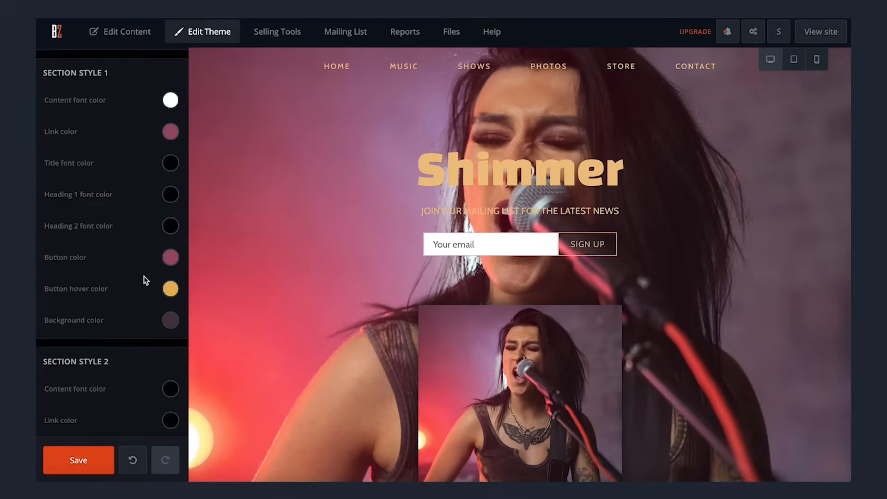
- Set the Section Style 2 background color to #a65870
scroll(145, 277, down, 5)
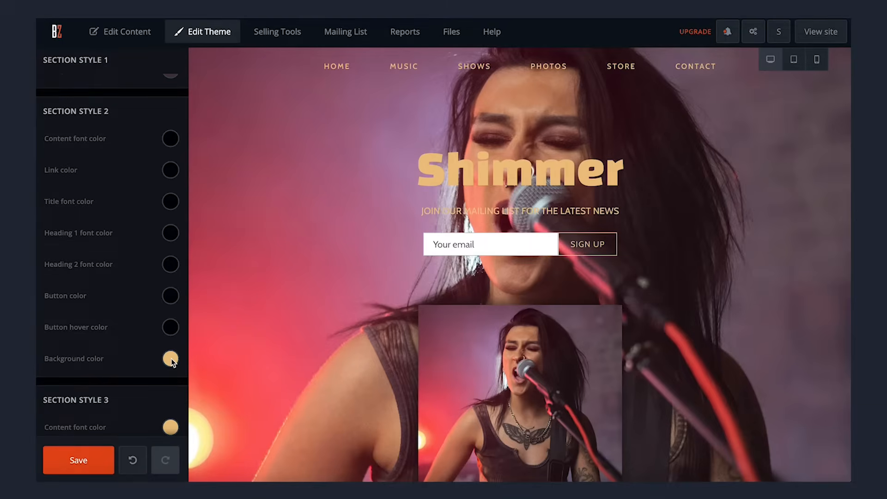
click(171, 359)
double_click(153, 310)
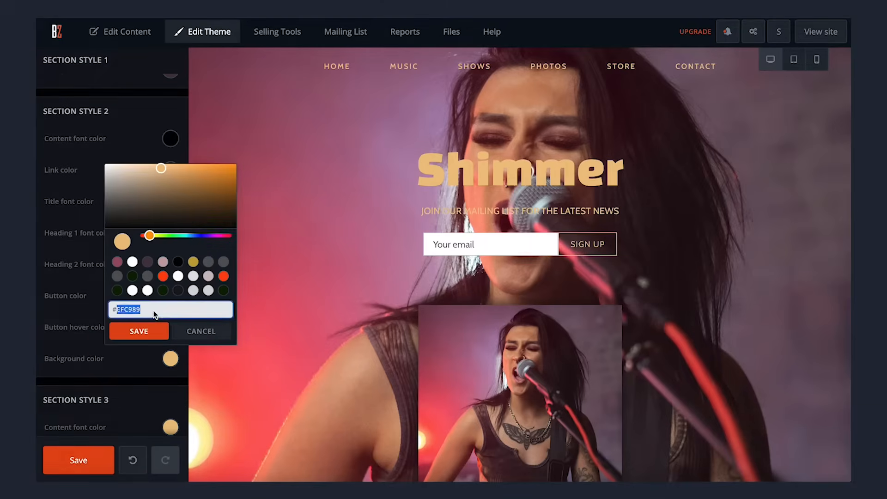
text(a65870)
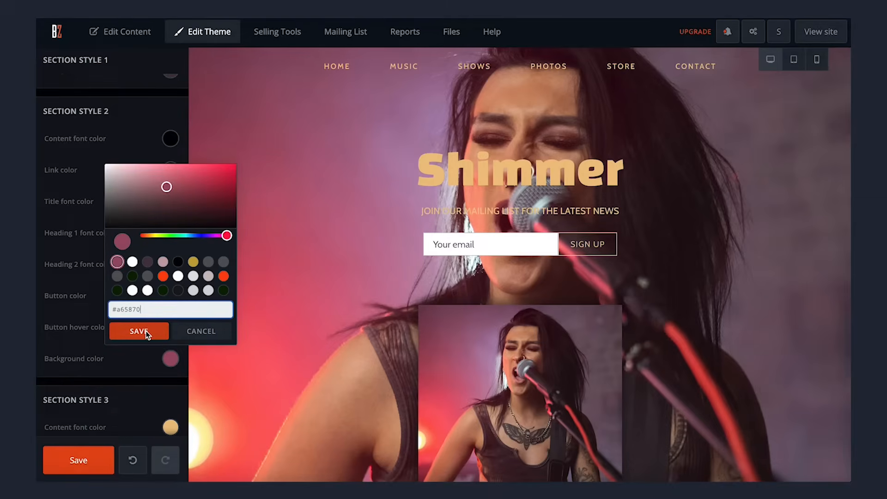
click(146, 331)
- Set the Section Style 2 content font color to white
click(168, 142)
drag(174, 160, 96, 149)
click(139, 320)
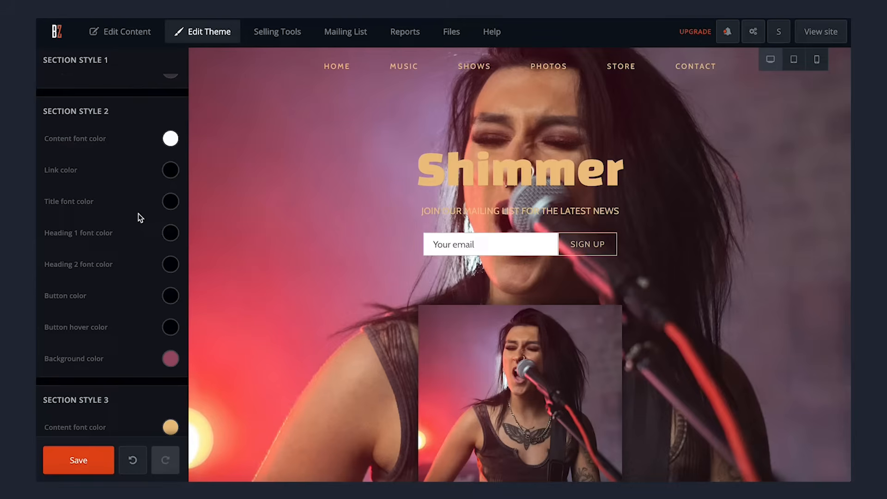
- Set the Section Style 3 content font color to white, #FFFFFF, and save the theme changes
scroll(142, 311, down, 6)
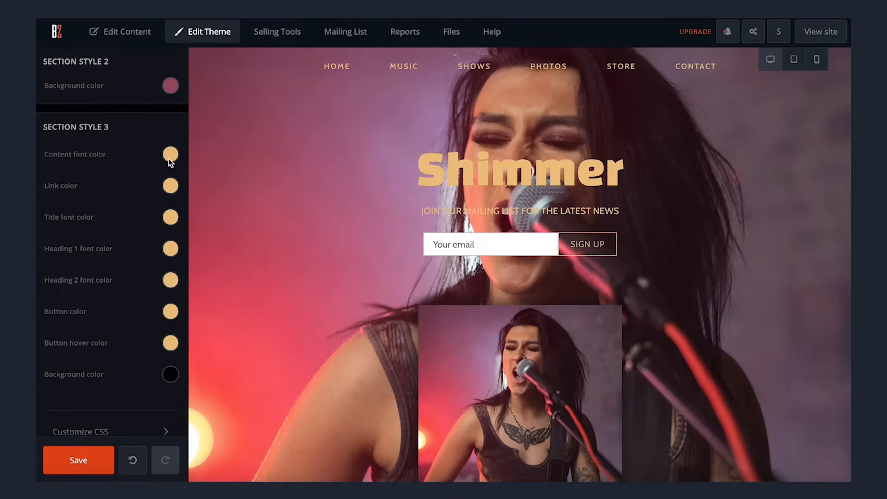
click(171, 155)
drag(162, 169, 97, 158)
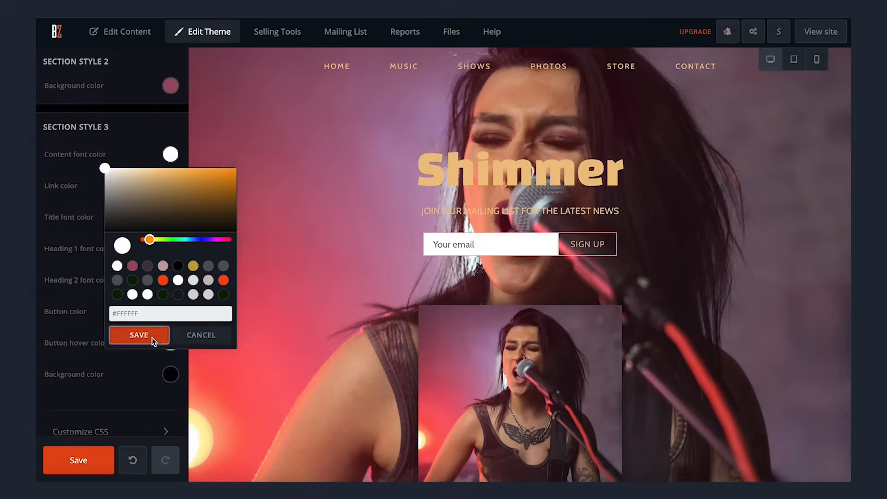
click(139, 335)
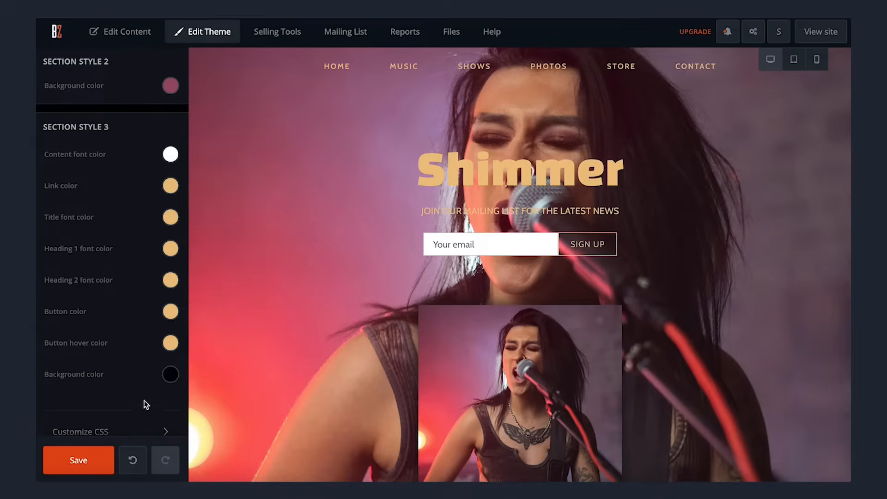
click(98, 457)
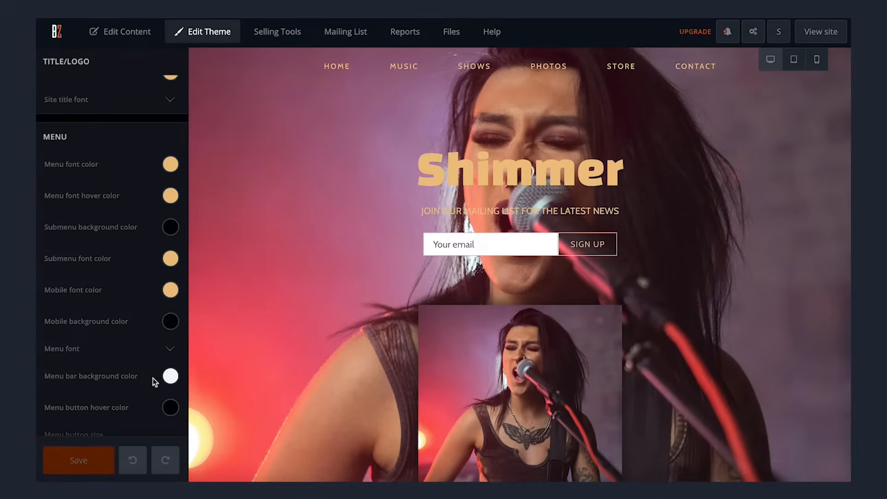
- Switch to content editing and review the recolored Latest Track and Shows sections on the home page
scroll(152, 380, down, 10)
click(134, 30)
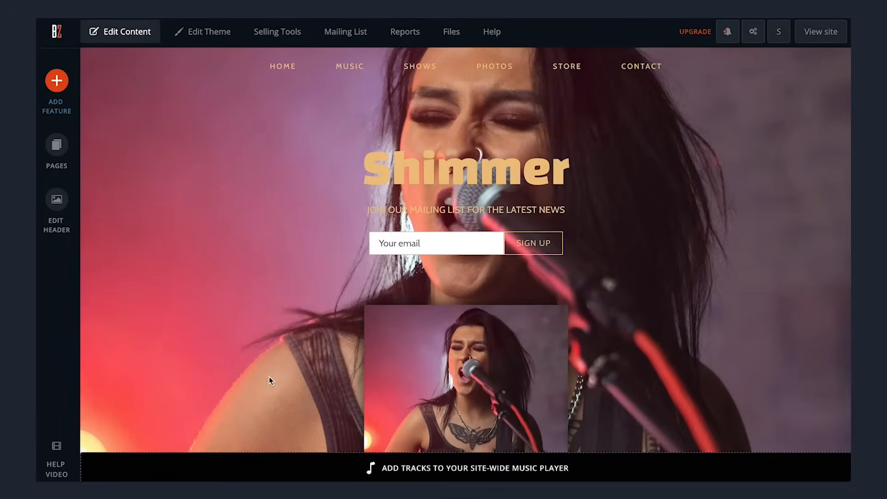
scroll(269, 376, down, 10)
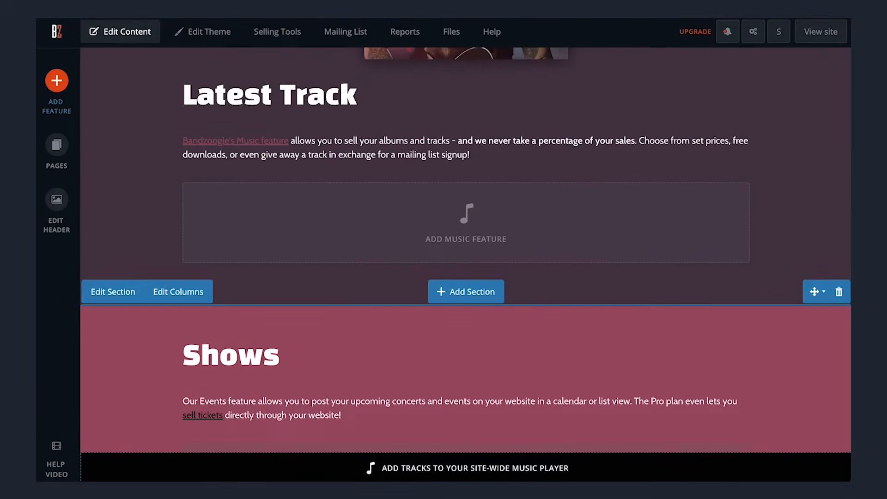
scroll(850, 192, up, 3)
scroll(850, 192, up, 6)
scroll(850, 193, up, 1)
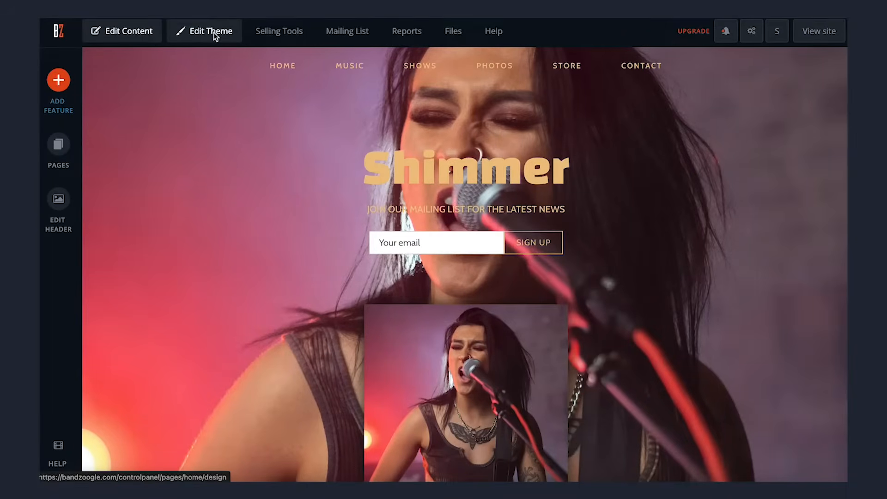
- Reopen the theme editor and set the site title font color to white, #FFFFFF
click(214, 33)
scroll(175, 212, down, 3)
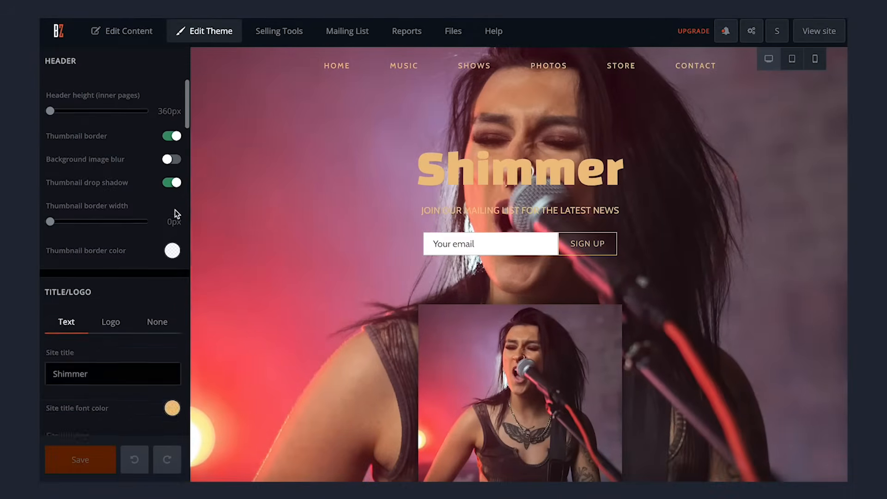
scroll(175, 212, down, 4)
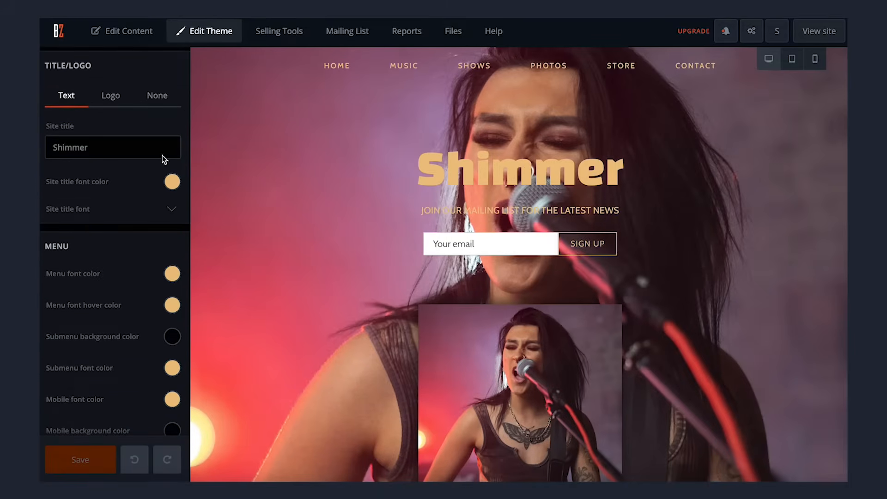
click(173, 185)
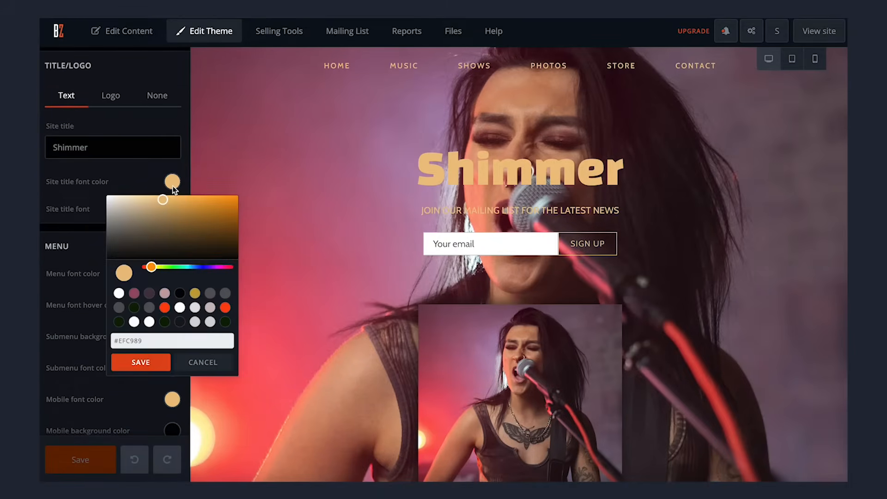
drag(161, 196, 99, 195)
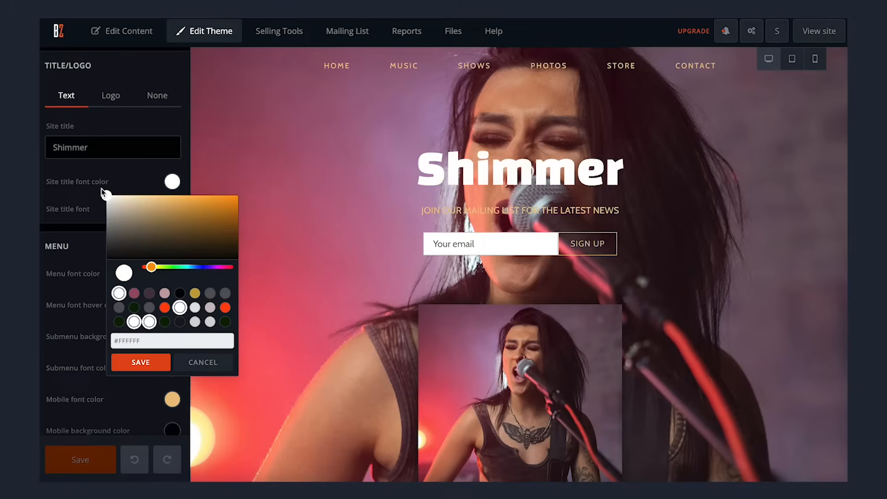
click(155, 366)
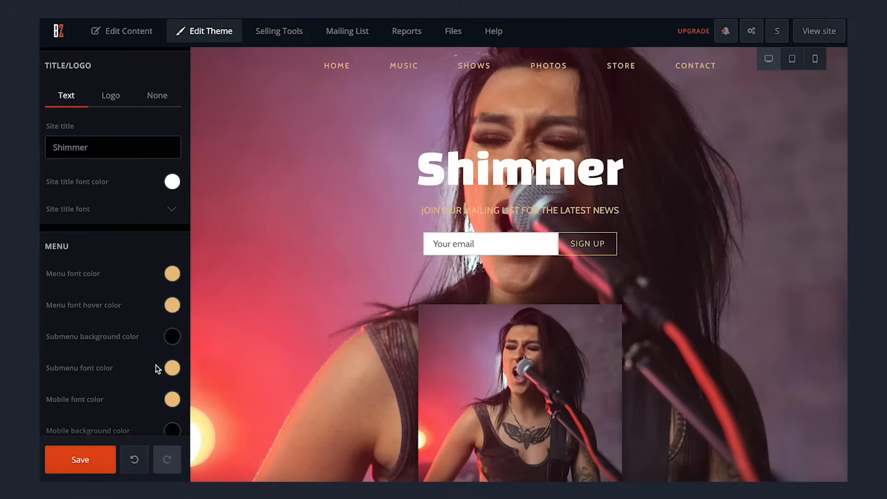
- Change the site title font to High Tide Sans and set its font size to 84px
click(145, 208)
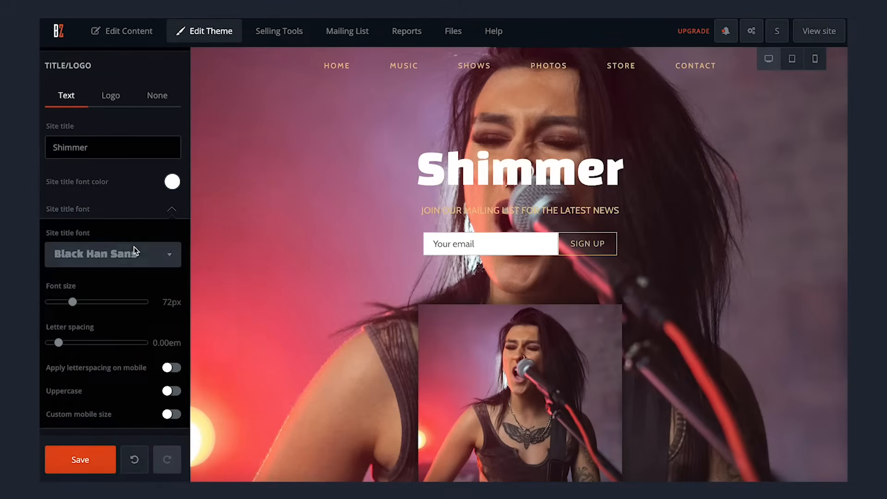
click(131, 251)
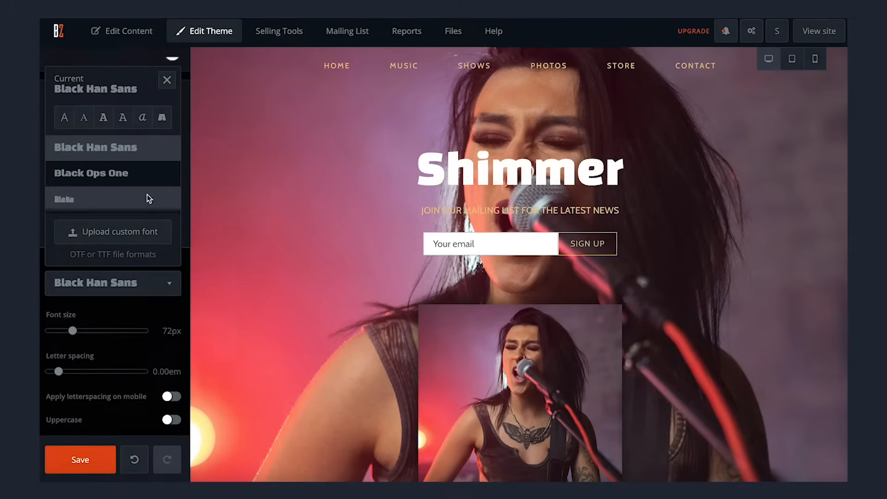
scroll(147, 196, down, 10)
scroll(148, 197, down, 8)
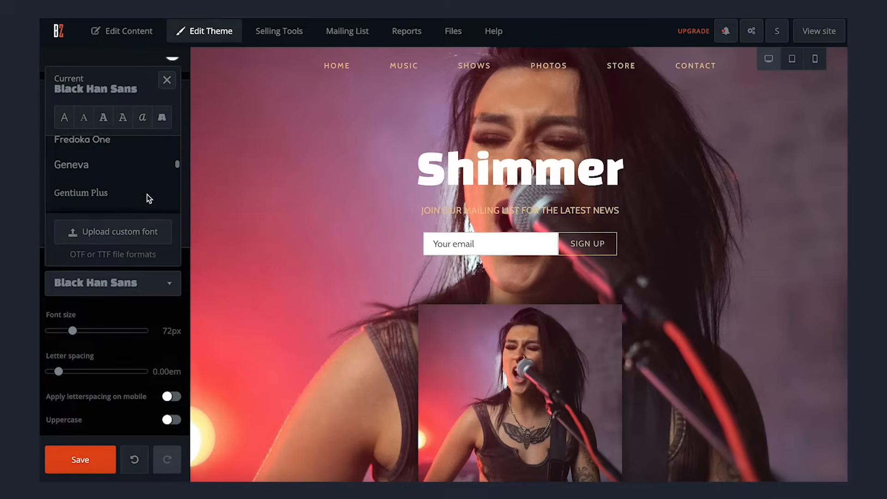
scroll(147, 197, down, 6)
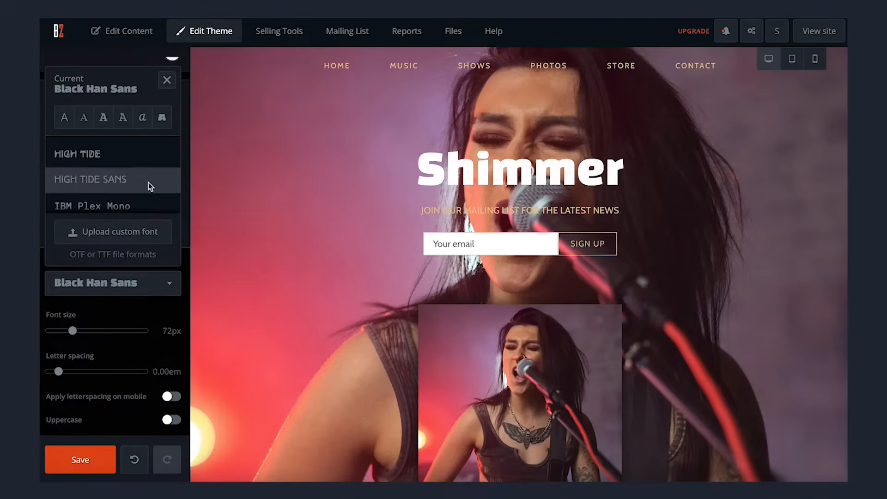
click(150, 186)
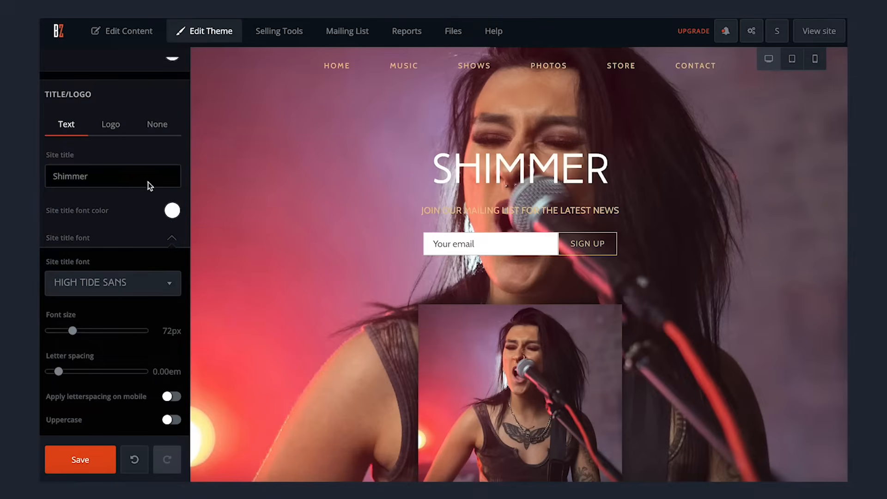
drag(74, 331, 78, 333)
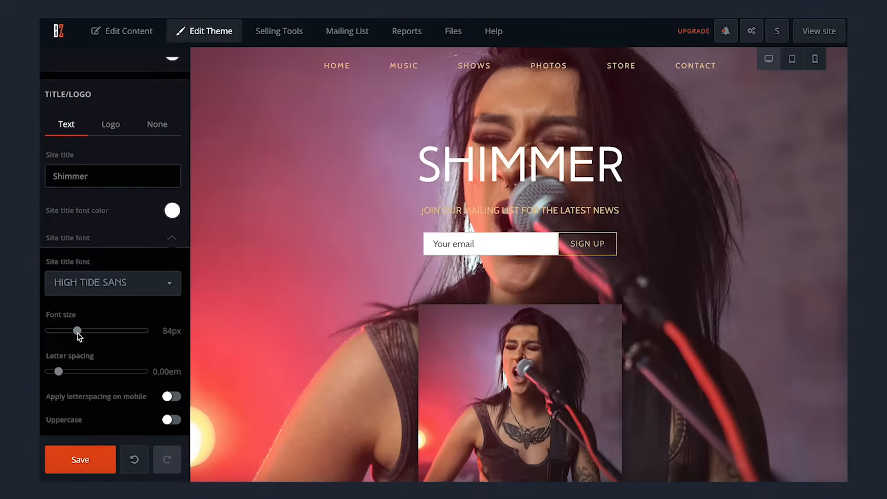
- Set the menu font color to white, #FFFFFF
scroll(129, 321, down, 7)
scroll(128, 321, down, 2)
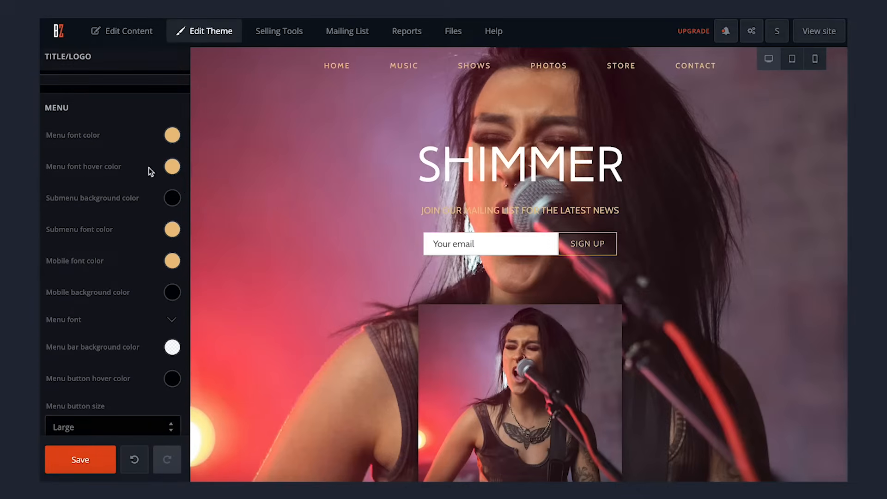
click(172, 135)
drag(134, 155, 90, 149)
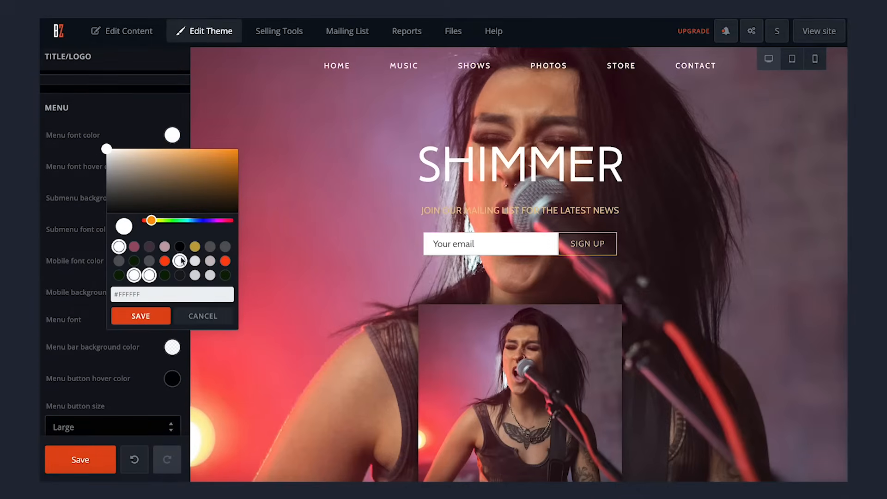
click(141, 316)
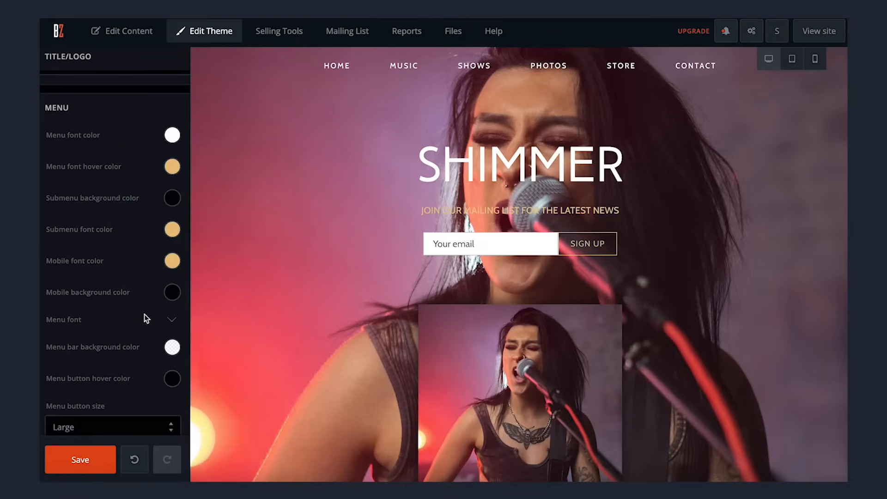
- Change the menu font to High Tide Sans and set its font size to 16px
click(157, 320)
scroll(156, 321, down, 2)
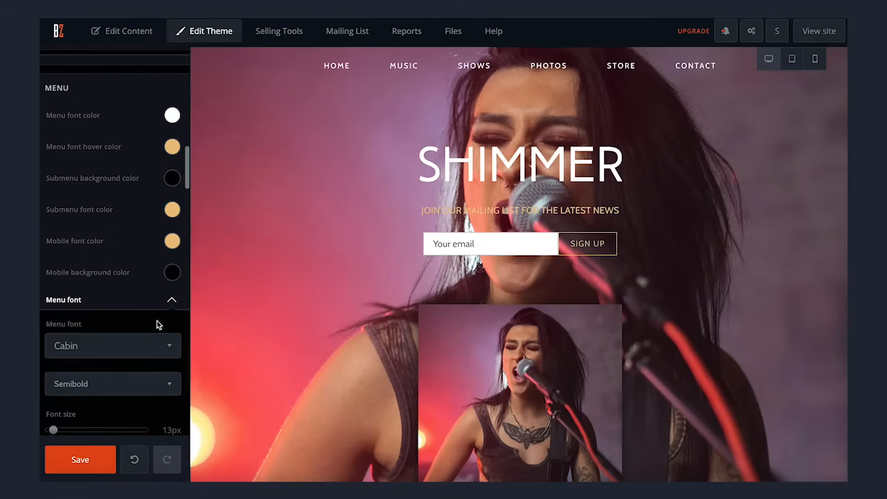
click(173, 256)
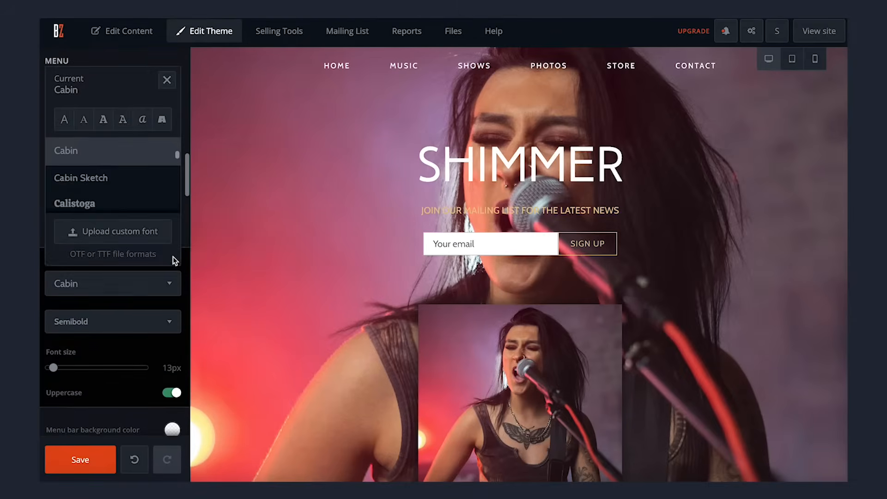
scroll(144, 183, down, 5)
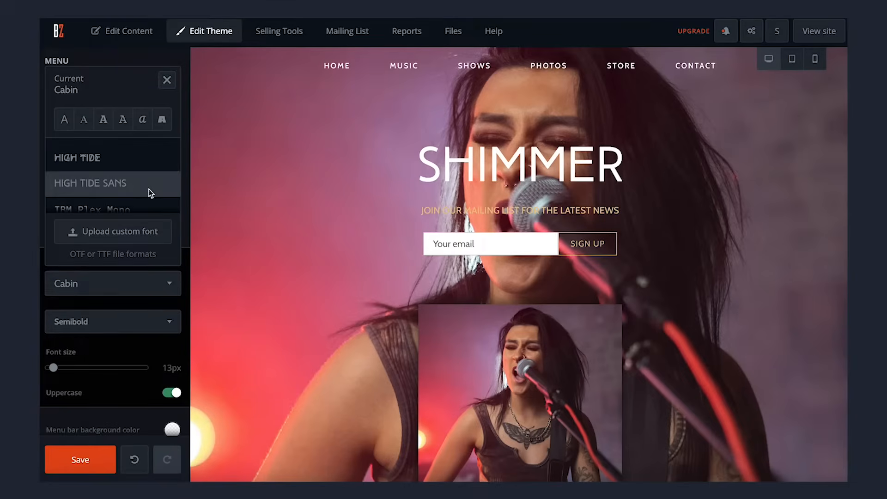
click(149, 184)
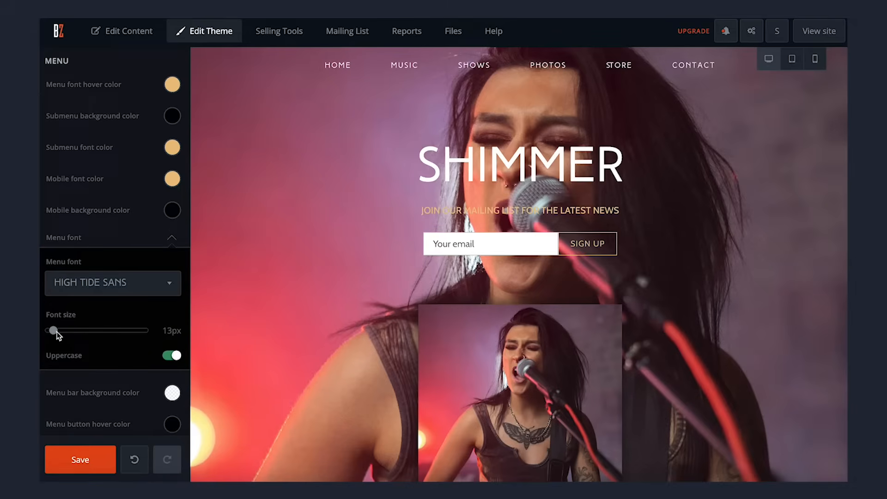
drag(56, 332, 57, 332)
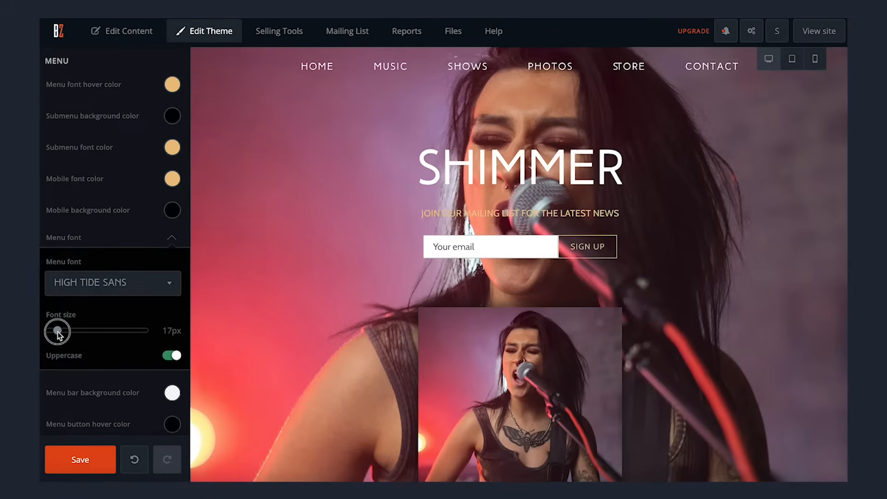
- Try High Tide Sans as the font for the site's content text
scroll(274, 343, down, 7)
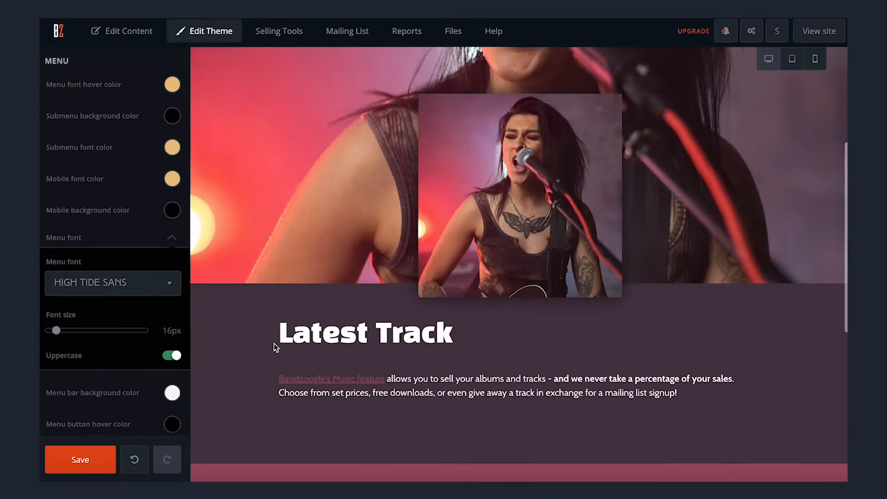
scroll(274, 343, down, 2)
scroll(129, 362, down, 10)
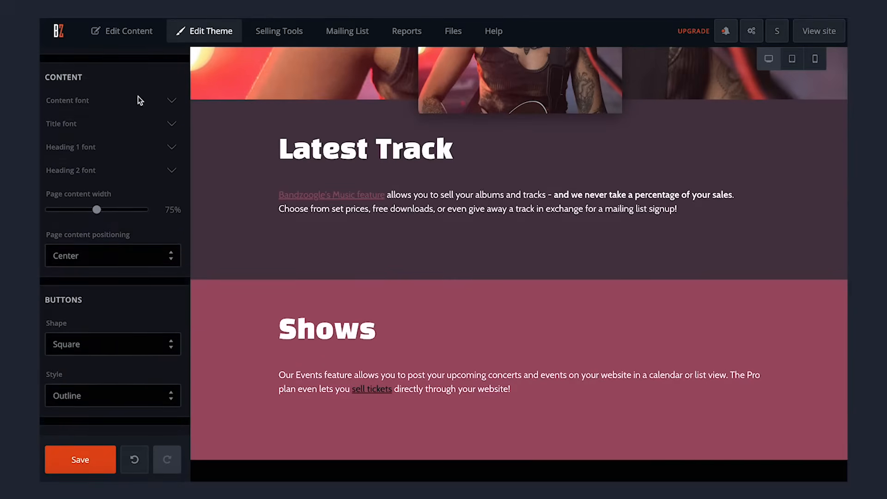
click(129, 101)
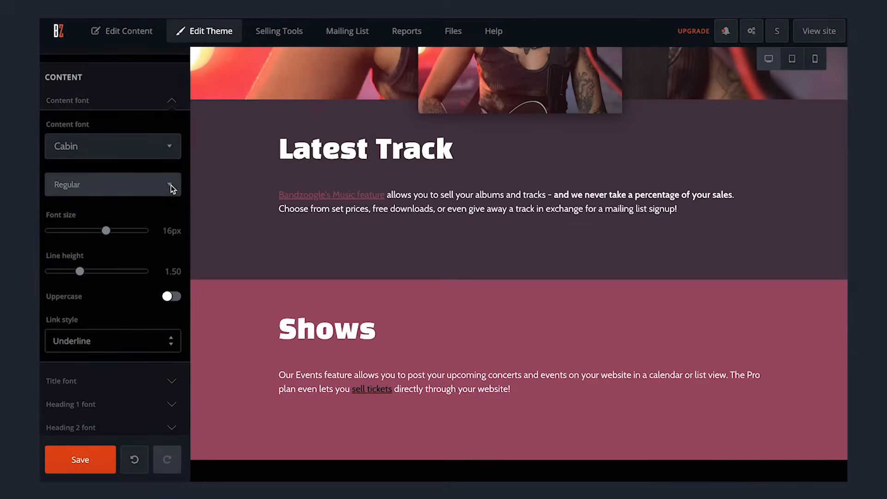
click(172, 187)
scroll(113, 316, down, 10)
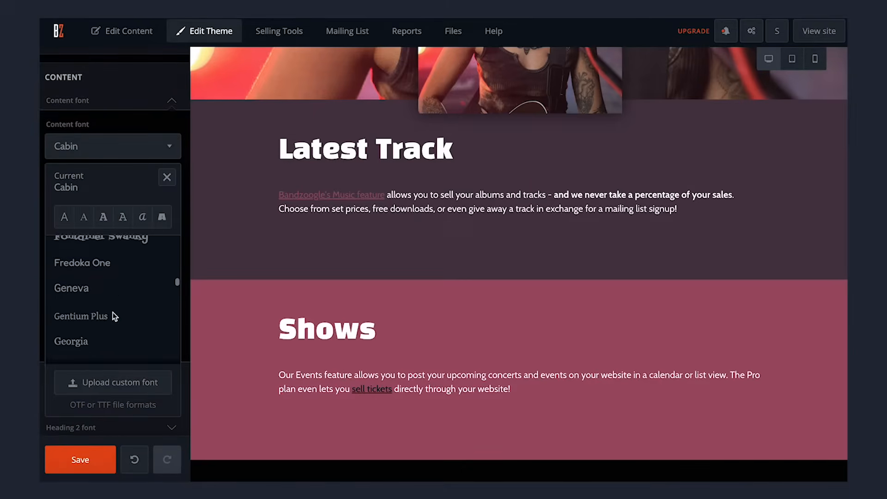
scroll(115, 316, down, 10)
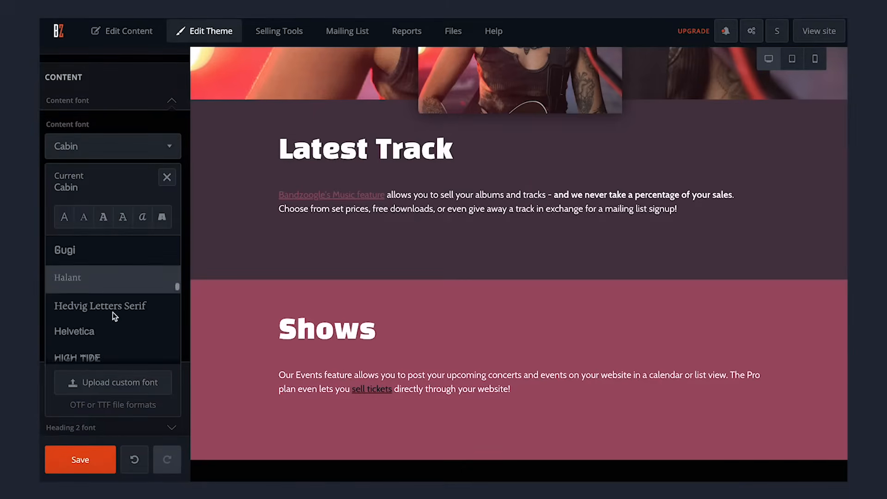
click(142, 328)
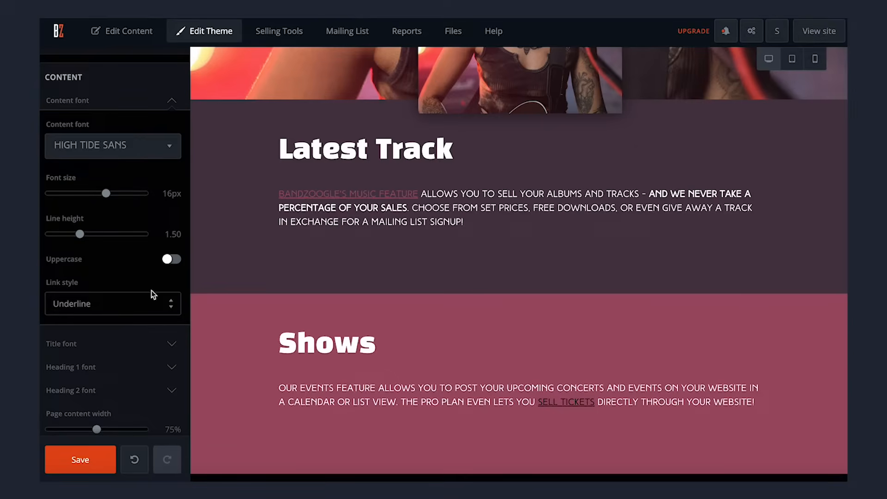
- Change the content font to Josefin Sans and set its font size to 18px
click(171, 152)
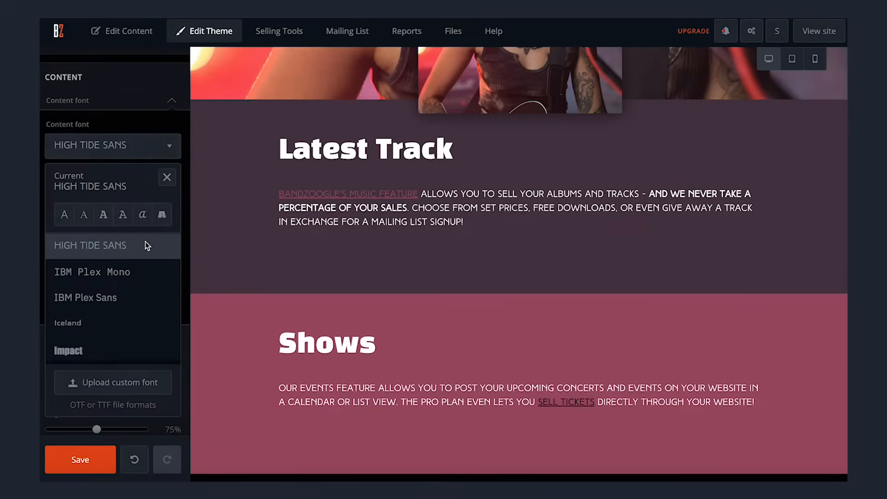
click(129, 291)
scroll(124, 310, down, 3)
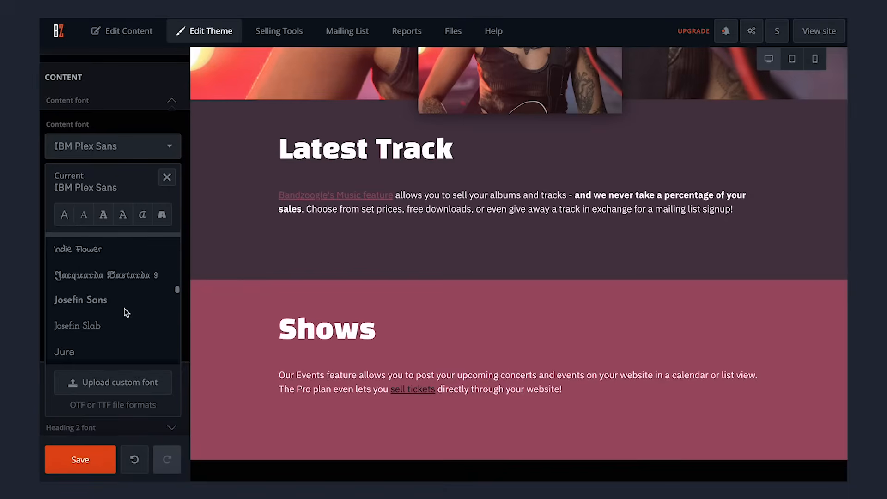
click(125, 303)
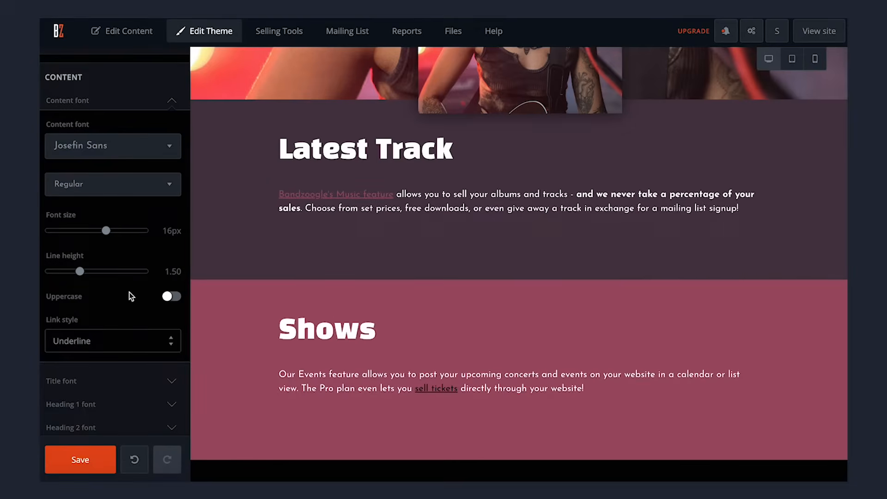
scroll(139, 262, up, 1)
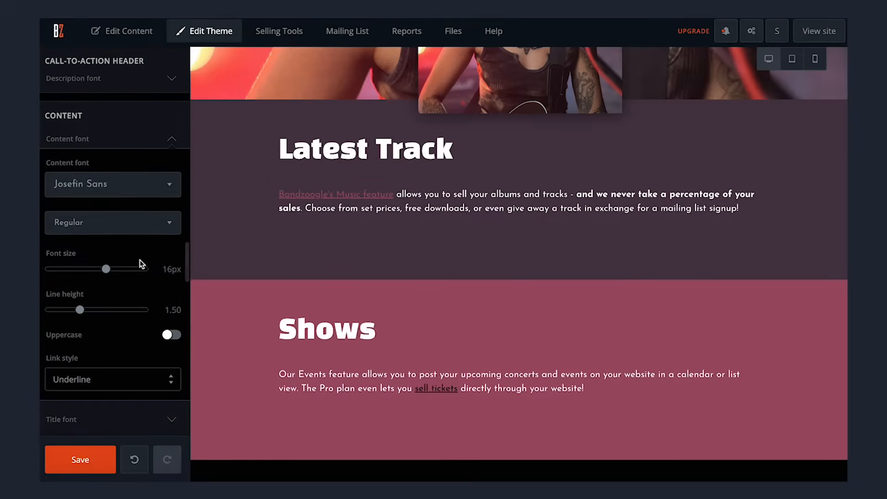
scroll(144, 271, up, 1)
drag(109, 287, 121, 289)
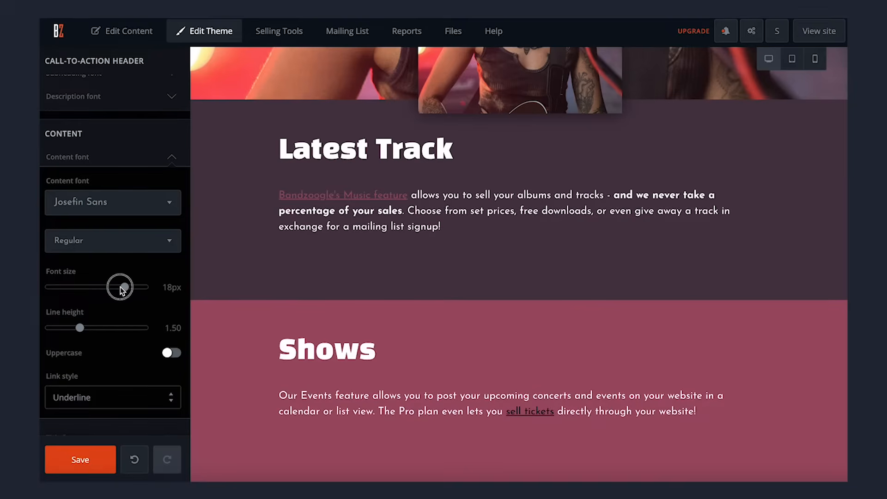
scroll(147, 314, down, 1)
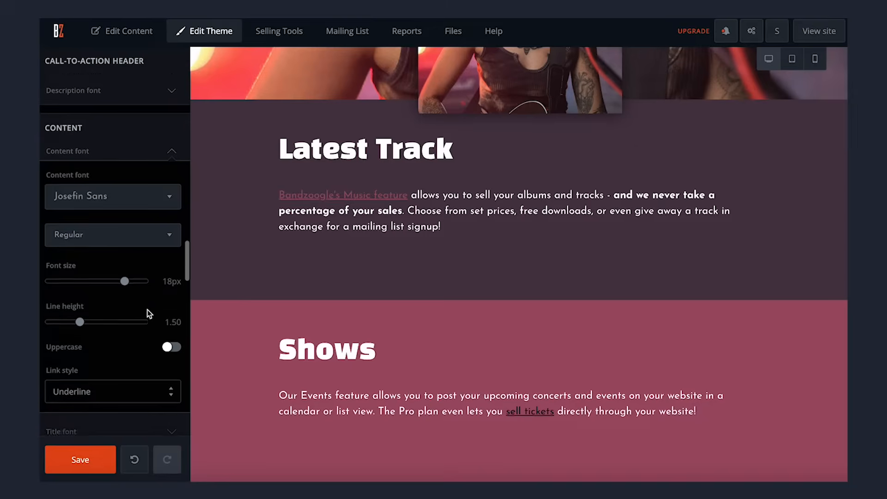
click(86, 138)
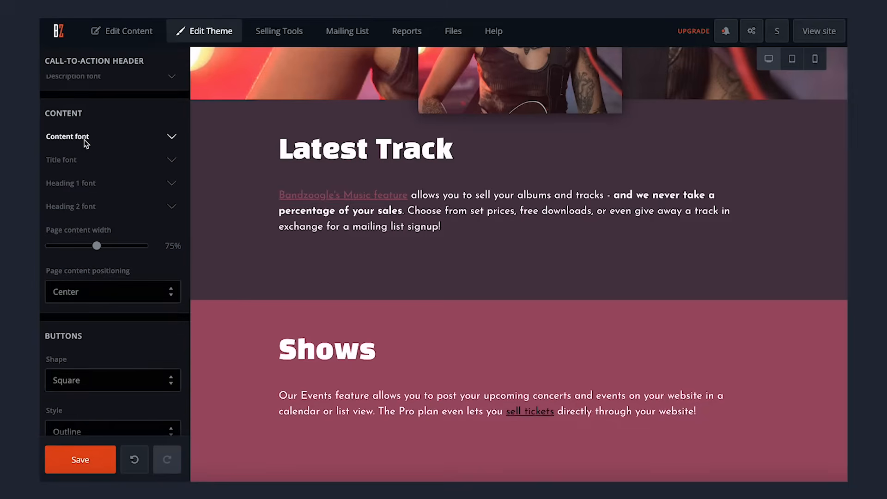
- Change the feature title font to High Tide Sans and save the theme changes
click(75, 160)
click(138, 209)
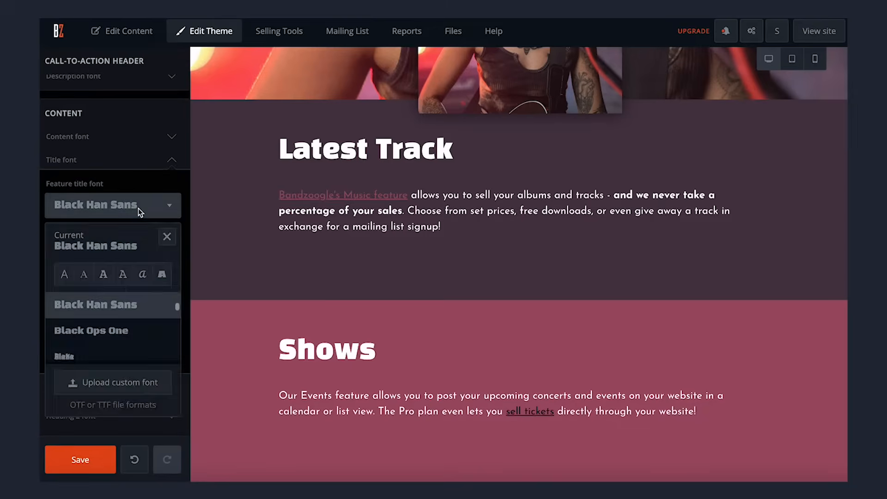
scroll(120, 331, down, 2)
scroll(120, 331, down, 5)
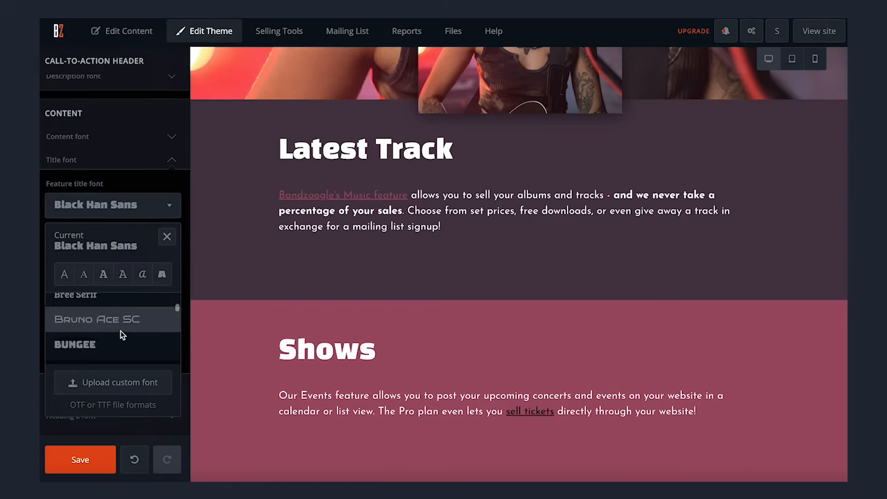
click(124, 351)
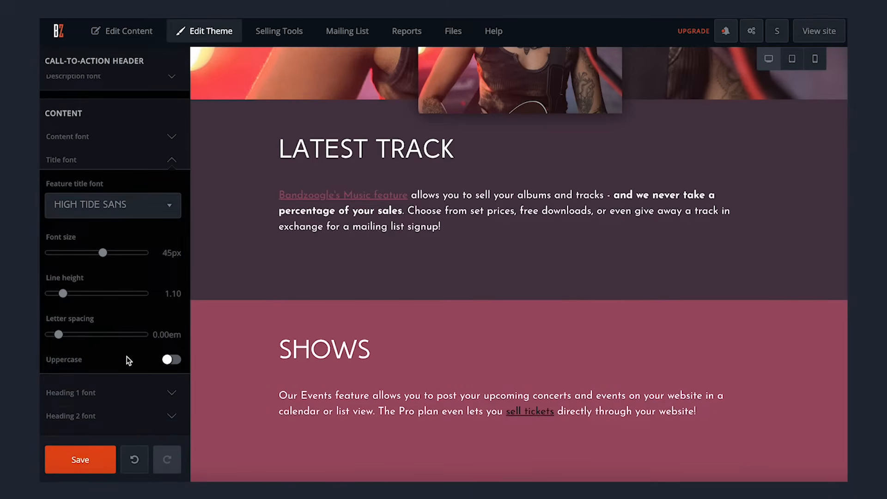
click(104, 462)
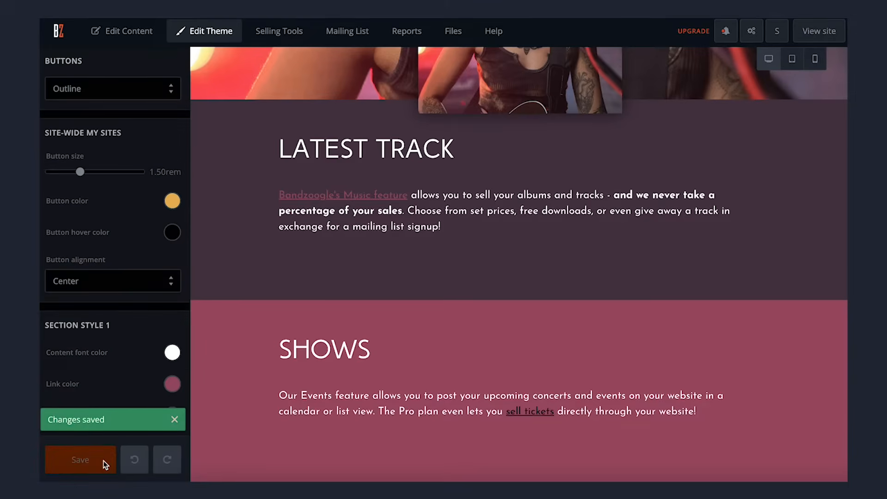
scroll(342, 360, up, 5)
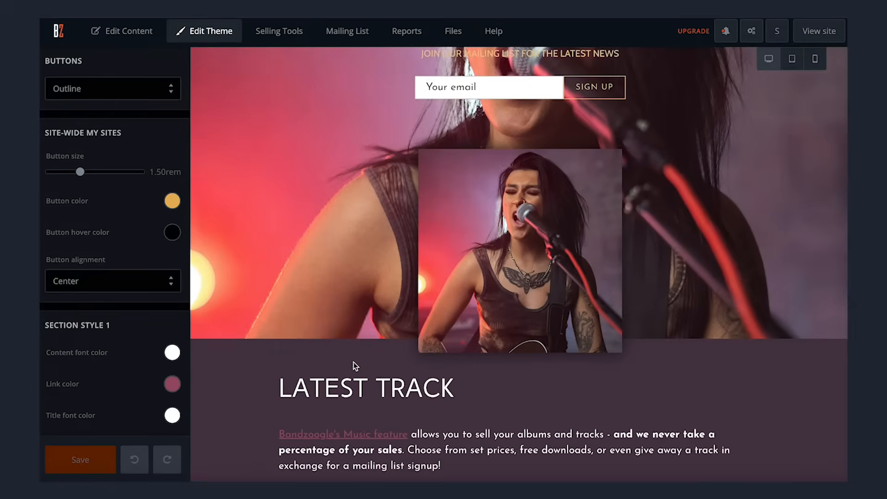
scroll(355, 366, up, 3)
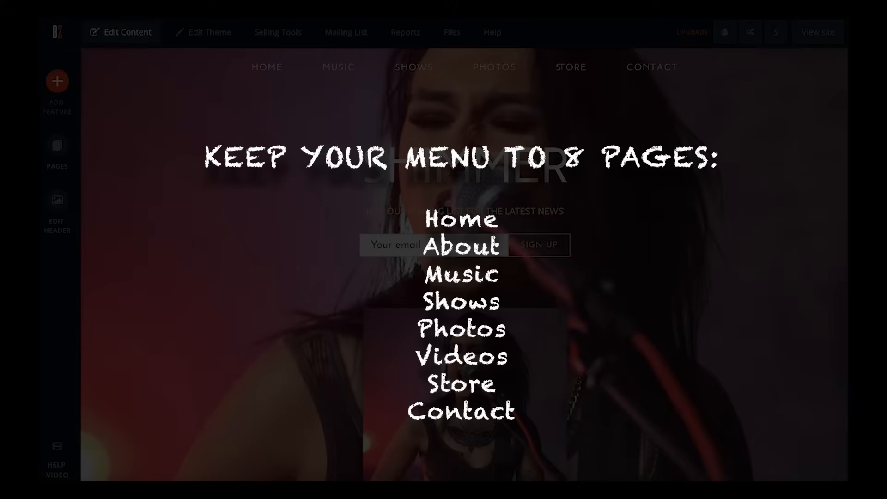
- Replace the "Latest Track" heading on the home page with NEW SINGLE "EVERLASTING FLOW"
scroll(830, 468, down, 5)
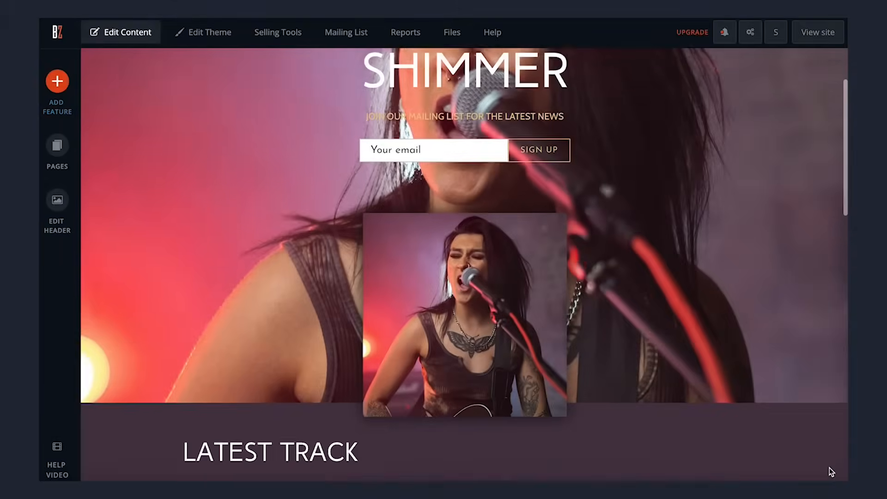
scroll(830, 467, down, 5)
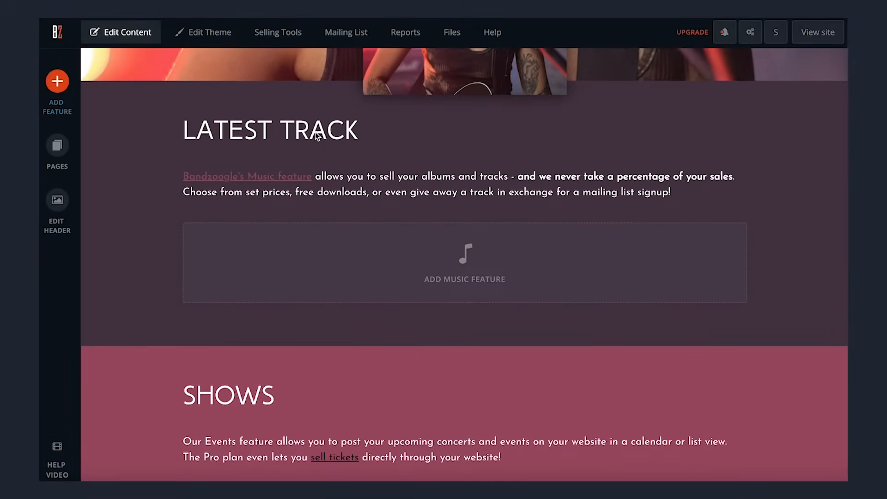
double_click(309, 135)
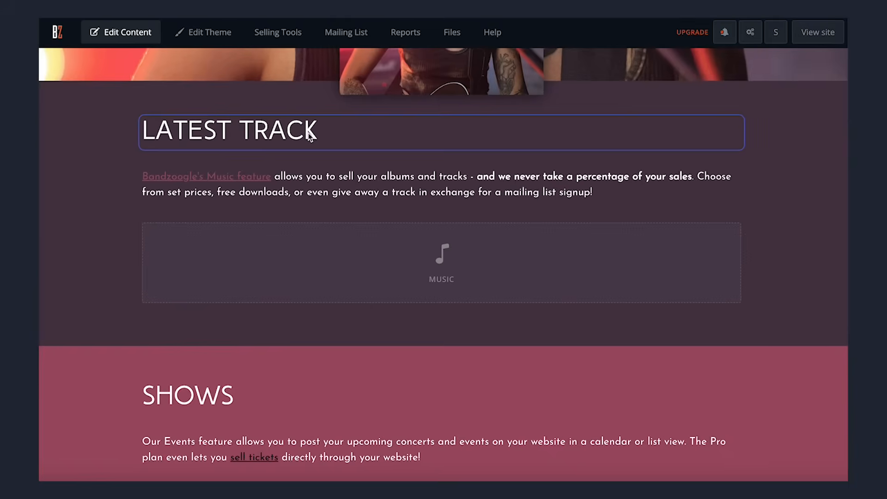
double_click(309, 133)
triple_click(308, 133)
text(NEW )
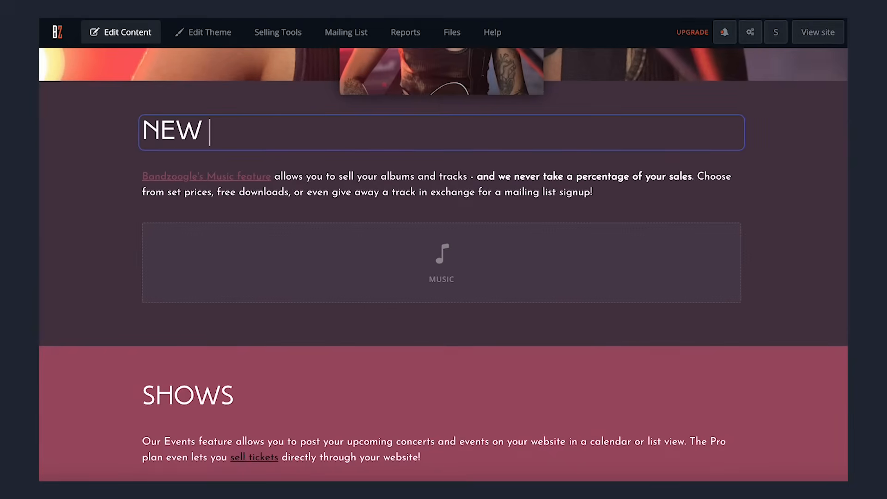
text(SINGLE "EVERLASTING )
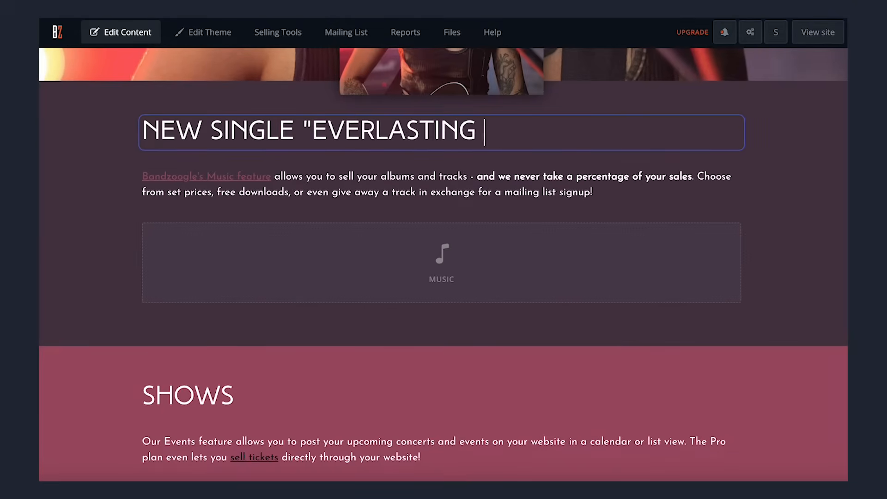
text(FLOW")
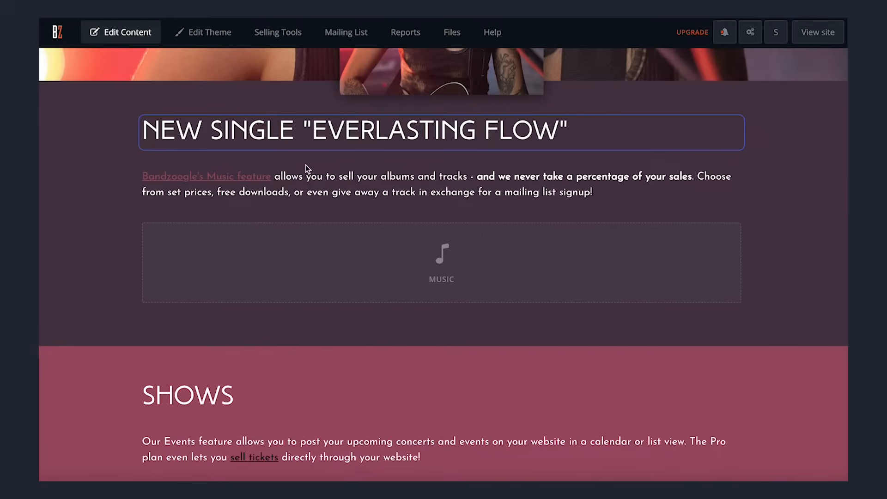
- Replace the paragraph under the new single heading with text describing Everlasting Flow as a band collaboration that encompasses the heart and soul of Shimmer
click(461, 190)
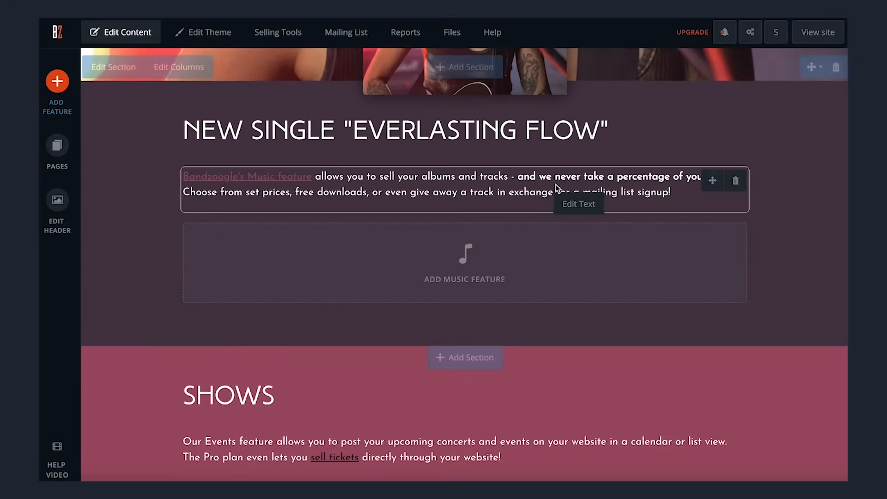
drag(633, 193, 143, 179)
key(BackSpace)
text(Everlasting Flow is the result of months and months of collaboration between all band members, putting together a jam that encompasses the heart and soul of Shimmer)
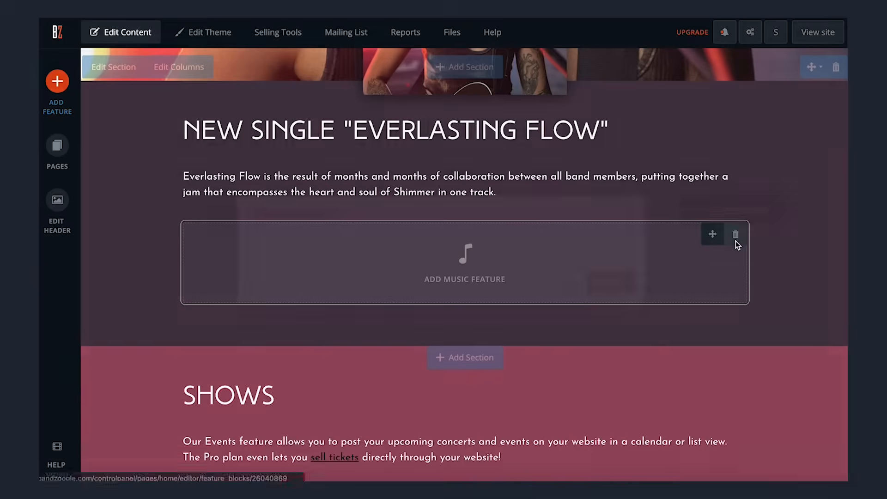
- Remove the music feature placeholder and add a new Single feature below the Everlasting Flow paragraph
click(735, 238)
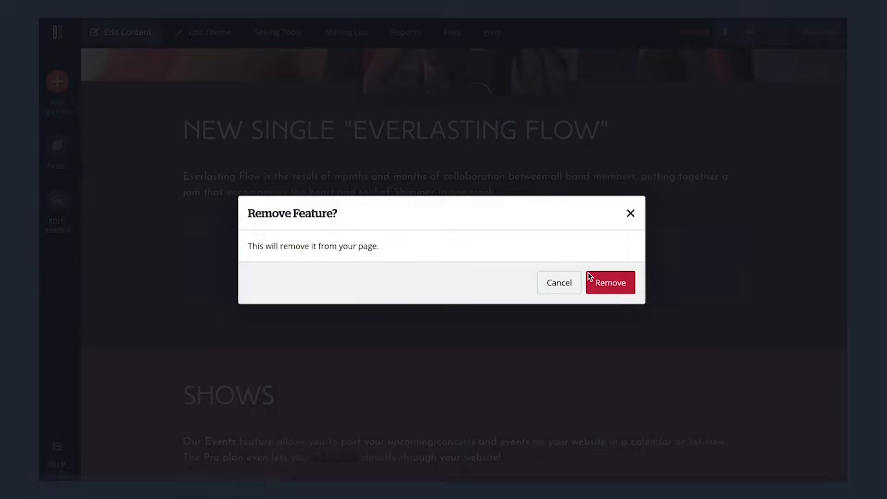
click(609, 283)
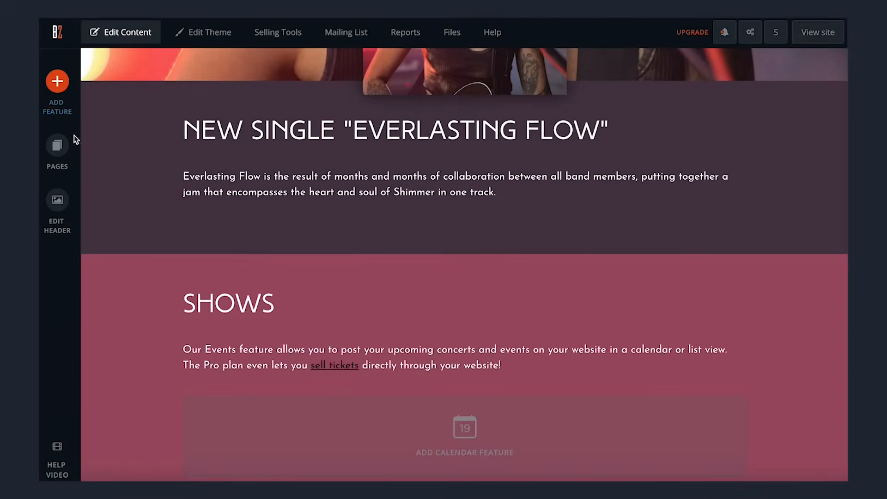
click(58, 83)
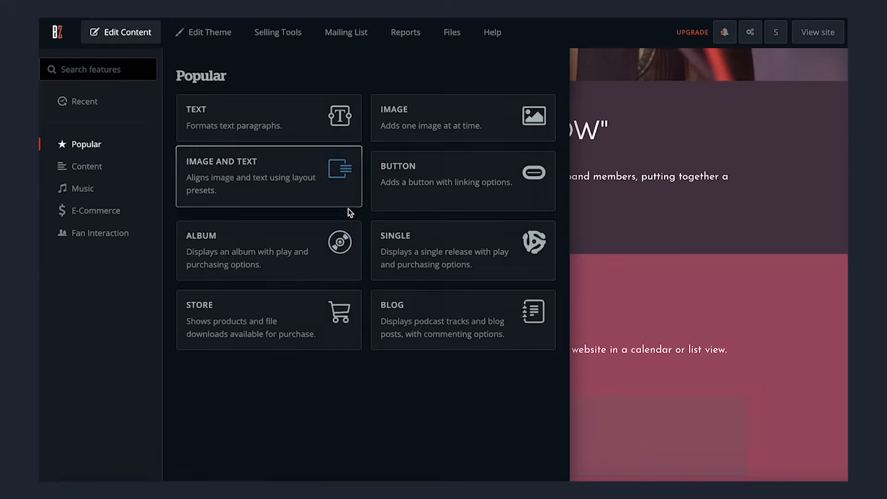
click(417, 241)
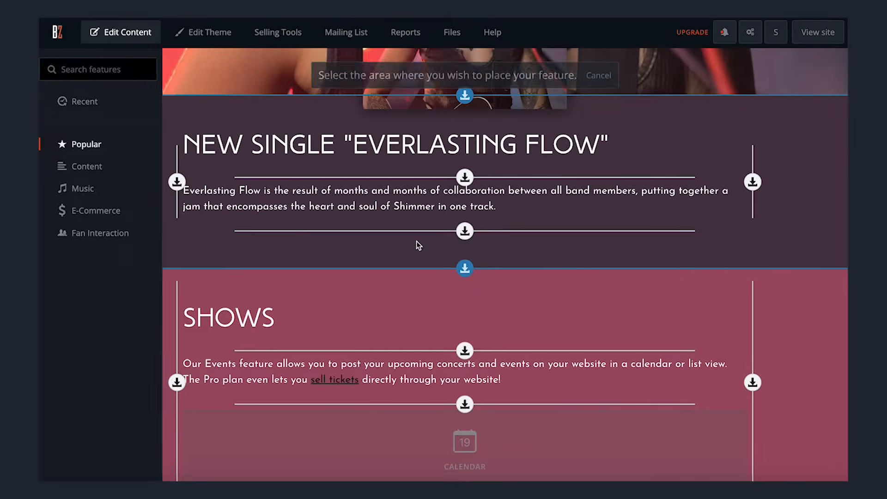
click(467, 235)
click(458, 206)
- Start adding a new track to the single, titled "Everlasting Flow" with the artist "Shimmer"
click(295, 164)
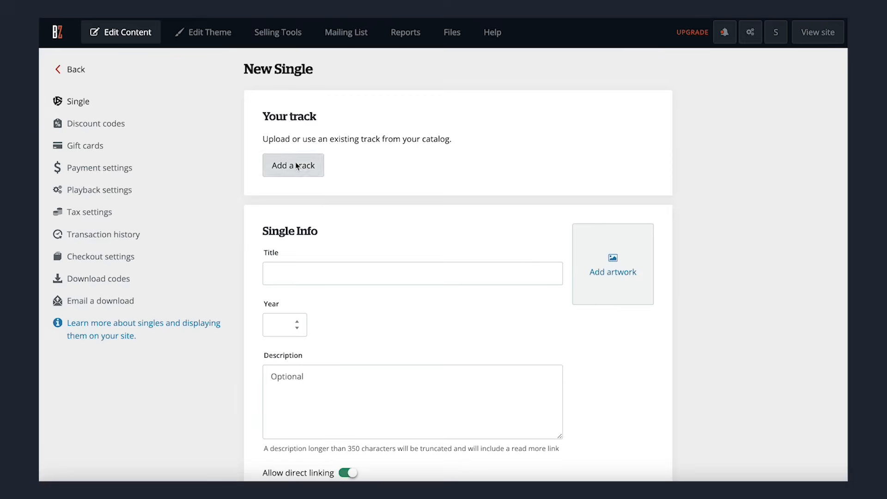
click(287, 191)
text(Everlasting Flow)
key(Tab)
text(Shimmer)
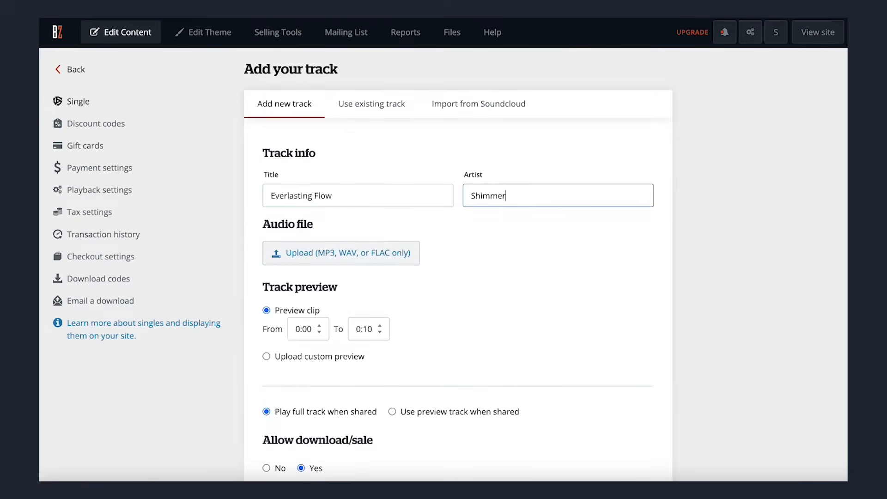
- Set the track's download type to Paid - fixed price and its price to 1.99 USD
scroll(312, 190, down, 6)
click(324, 208)
click(331, 249)
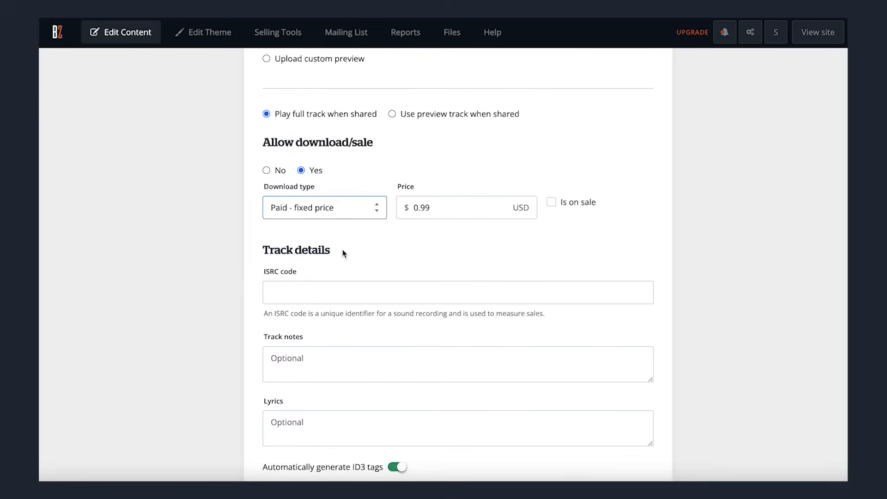
click(419, 213)
click(426, 289)
scroll(426, 288, down, 2)
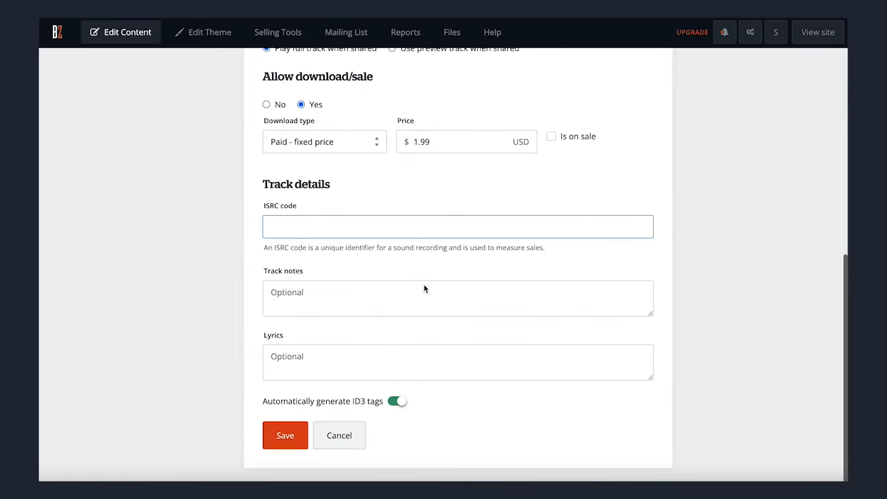
- Save the track, set the single's year to 2024, and save the Everlasting Flow single
click(292, 425)
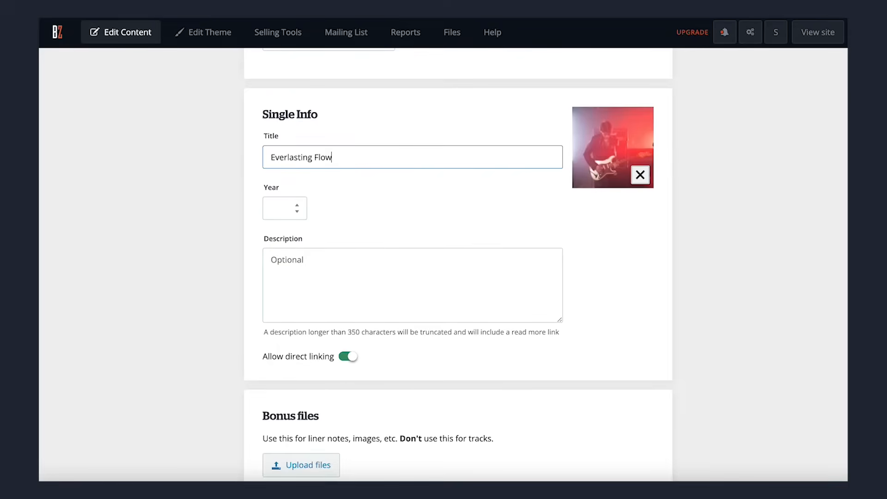
click(301, 209)
click(414, 231)
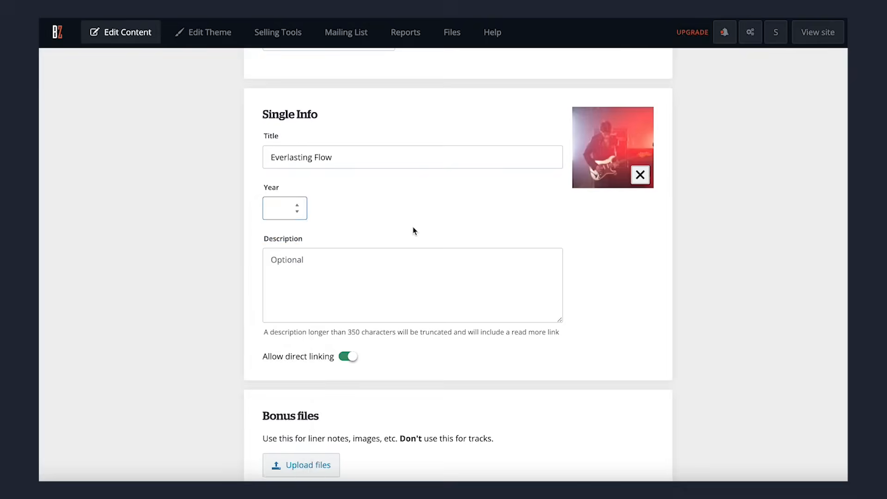
scroll(414, 231, down, 2)
click(268, 451)
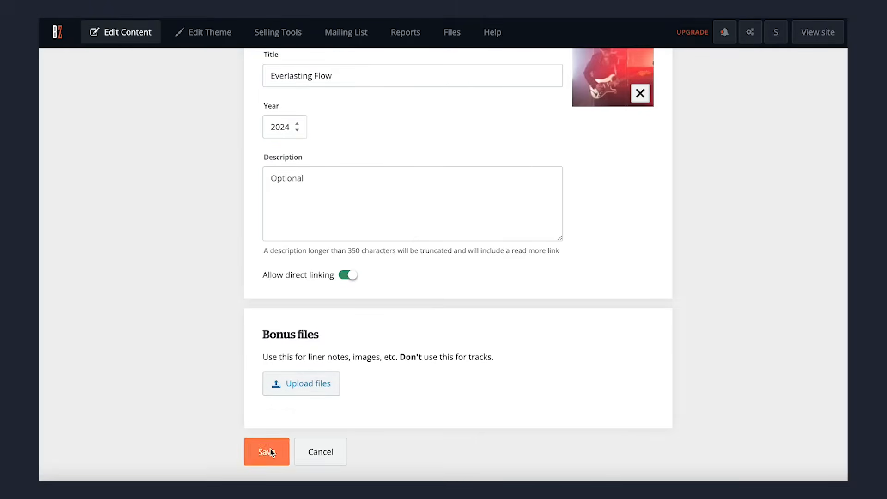
- Replace the Shows paragraph with text about upcoming gigs, from intimate club performances to major festival appearances, inviting visitors to check dates, venues, and ticket links
scroll(379, 258, down, 4)
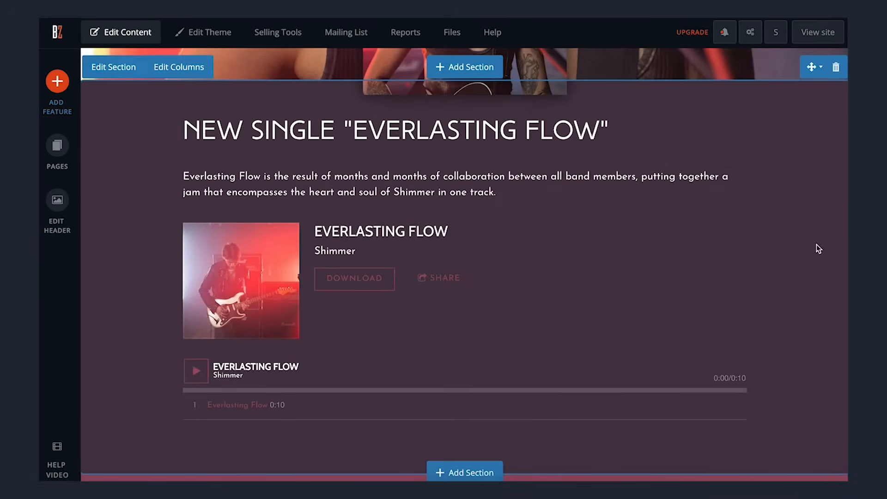
scroll(817, 245, down, 1)
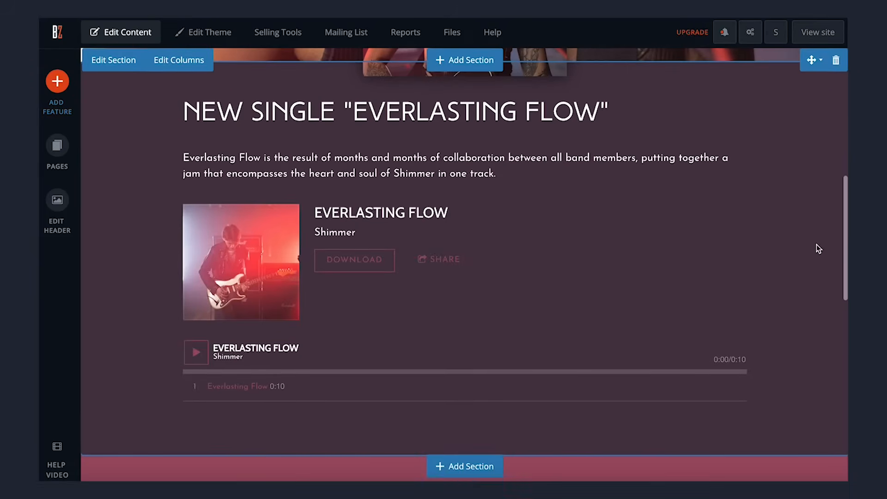
scroll(816, 245, down, 4)
scroll(817, 245, down, 4)
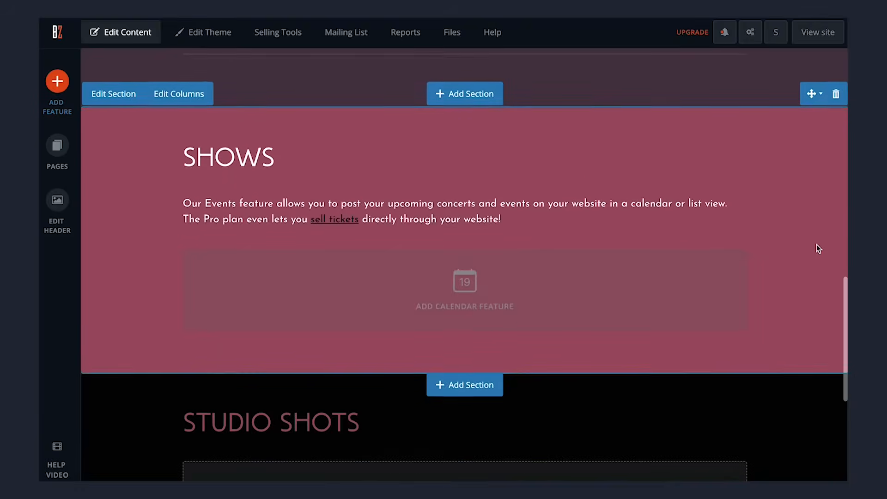
click(378, 177)
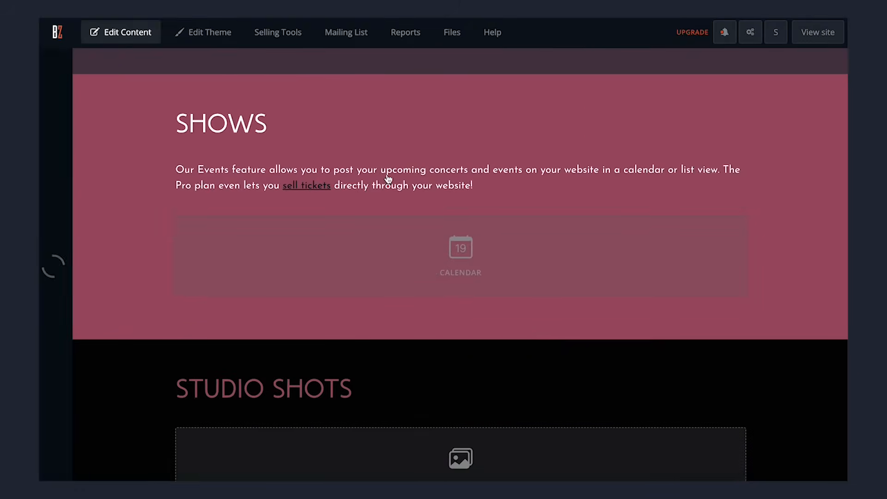
drag(468, 187, 145, 176)
text(Here, you'll find all the details about our upcoming gigs, from intimate club performances to major festival appearances. Check out the dates, venues, and ticket links to join us for unforgettable nights of live music.)
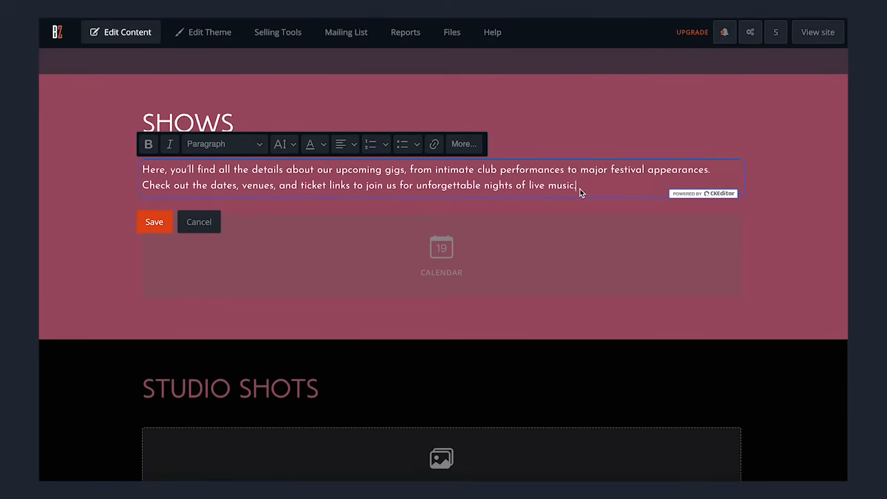
click(150, 229)
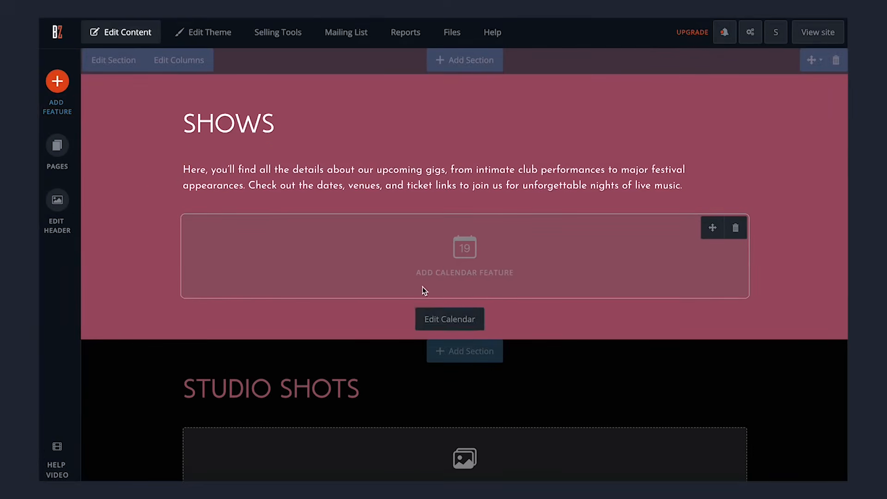
- Create a calendar named Shows from the Shows section's placeholder and open a new event in it
click(448, 264)
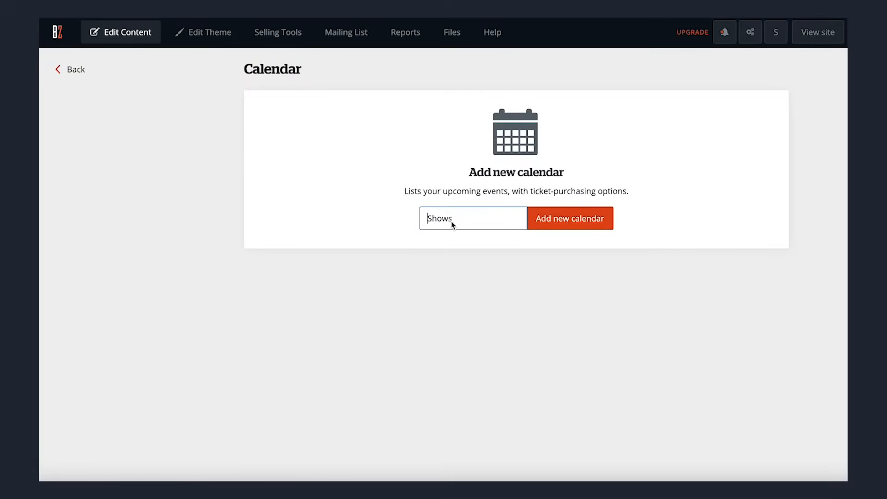
click(567, 223)
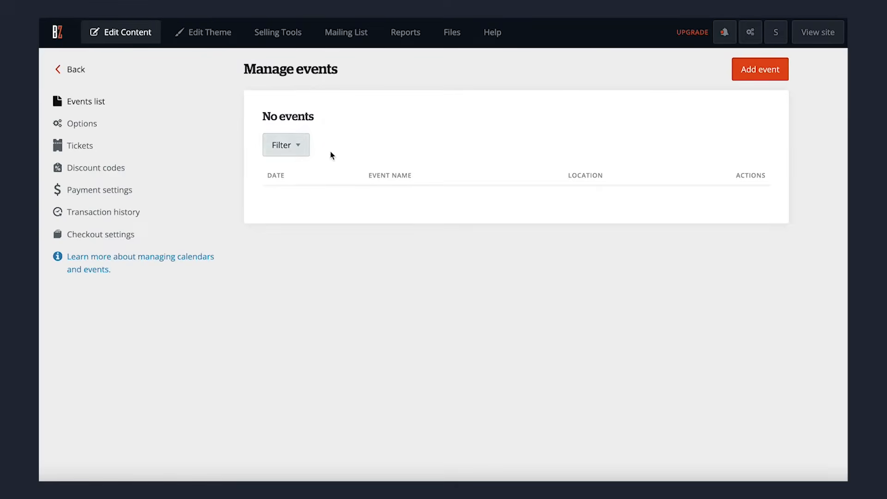
click(749, 74)
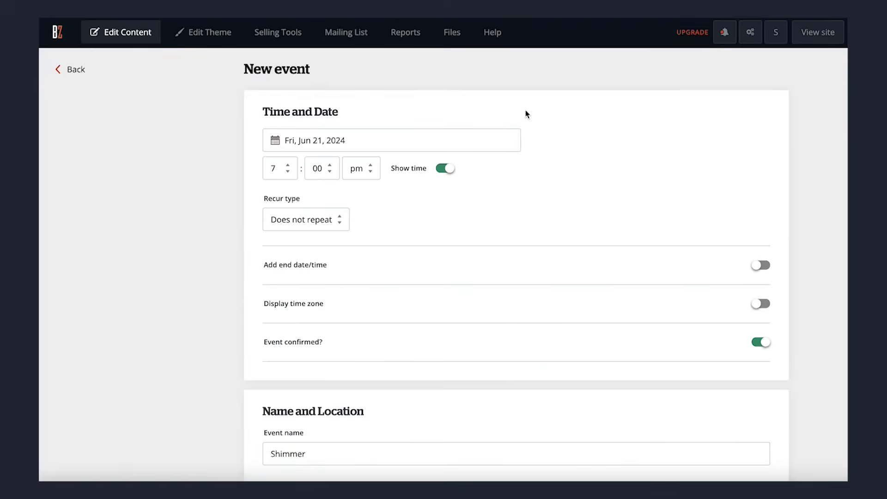
- Set the new event's date to Friday, August 16, 2024
click(367, 143)
click(433, 164)
click(432, 164)
click(404, 246)
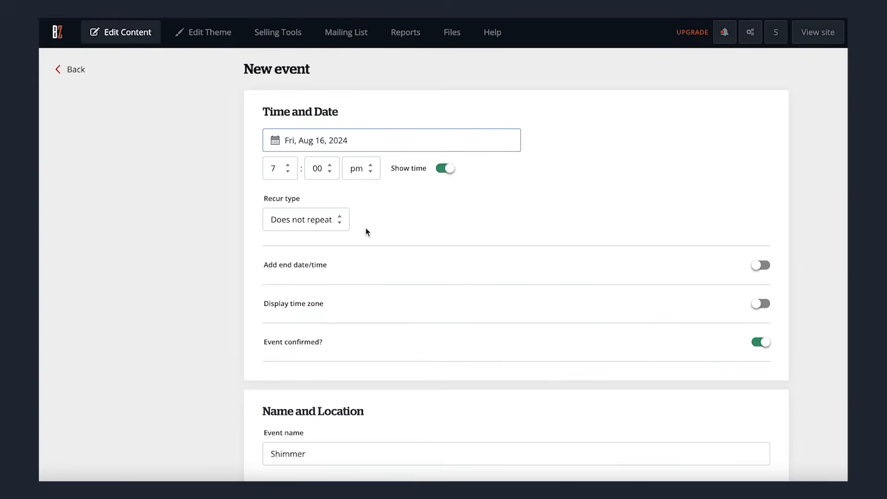
- Name the event "Shimmer live at Casa Lingo" and set its location name to Casa Lingo and its city to San Diego
scroll(396, 331, down, 5)
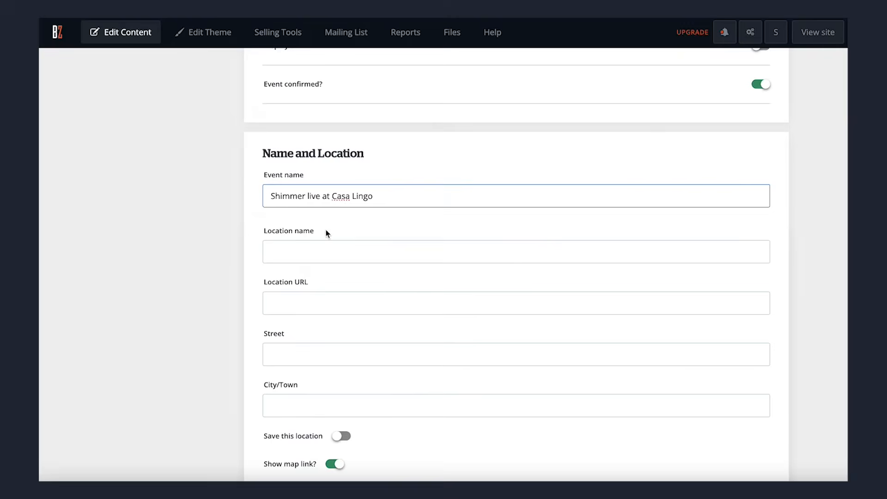
click(298, 248)
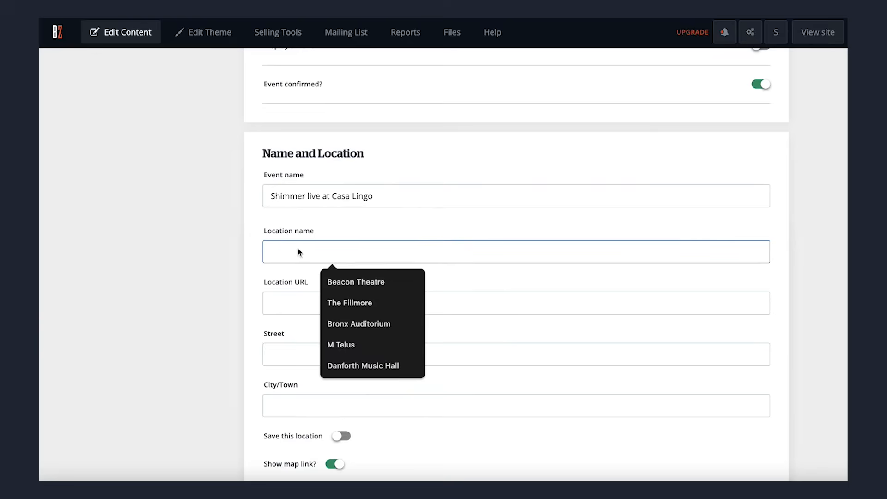
text(Cs)
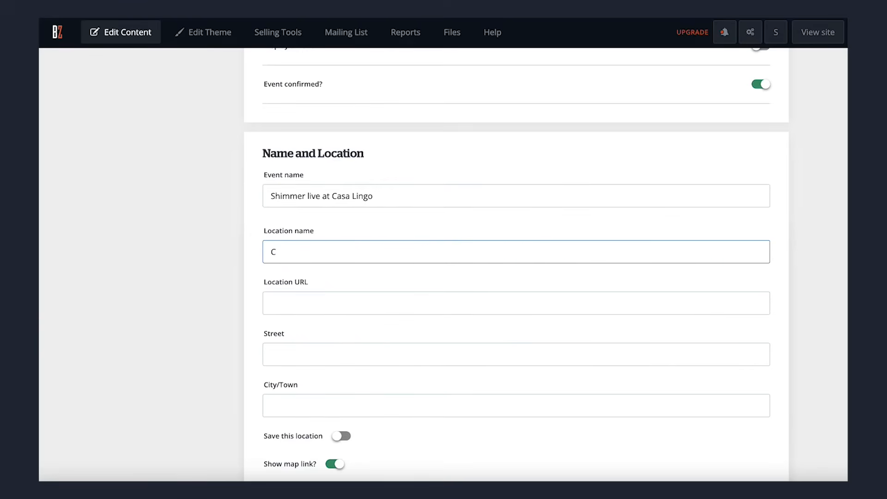
text(San Diego)
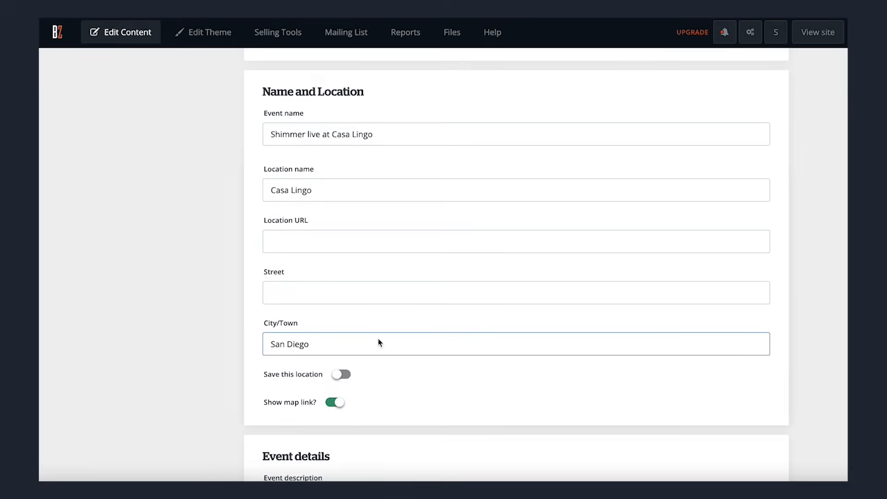
- Fill in an event description promoting Shimmer's high-octane night at Casa Lingo and add the purple-lit stage photo from the Shimmer folder as artwork
scroll(378, 339, down, 4)
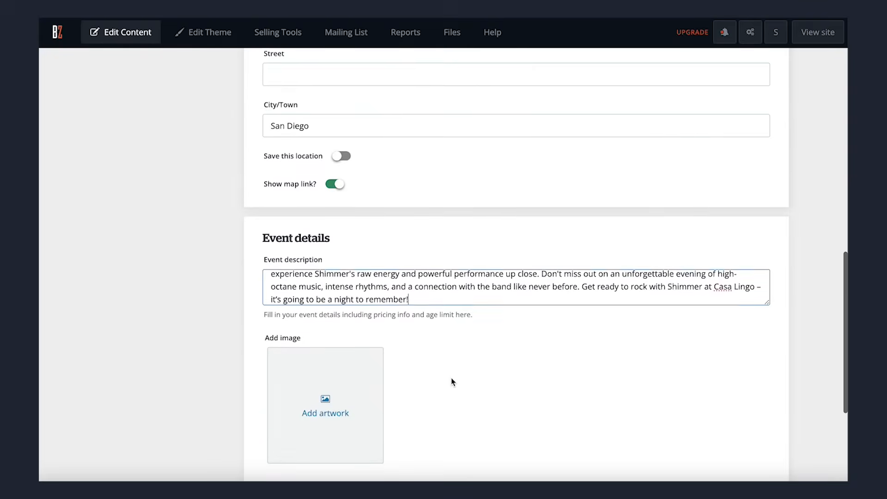
scroll(453, 381, down, 3)
click(349, 309)
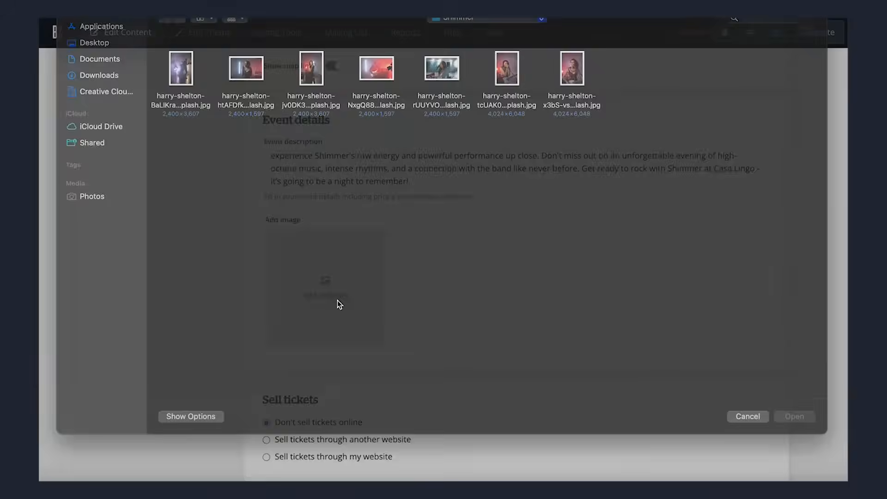
double_click(189, 95)
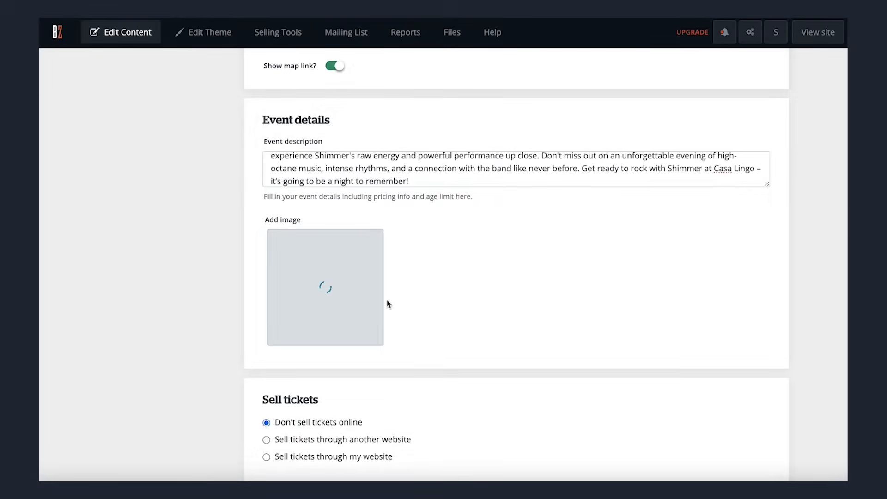
- Save the event without selling tickets online and return to the home page editor
scroll(446, 315, down, 2)
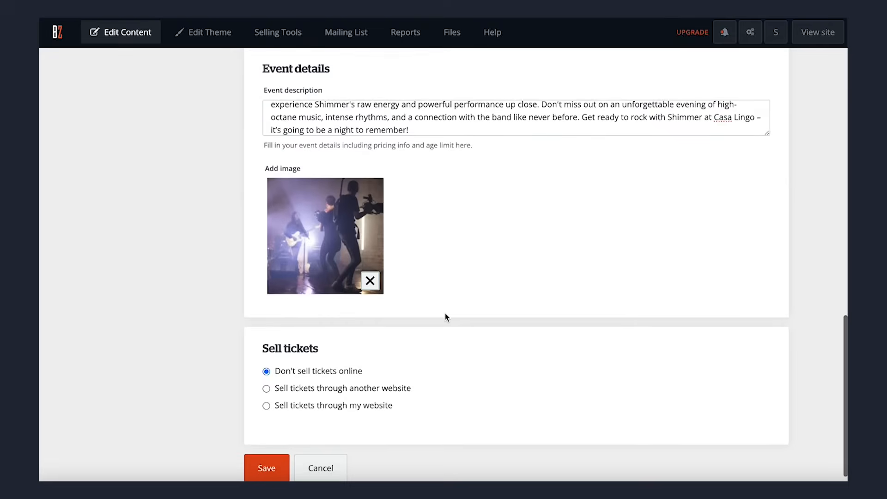
scroll(395, 296, down, 1)
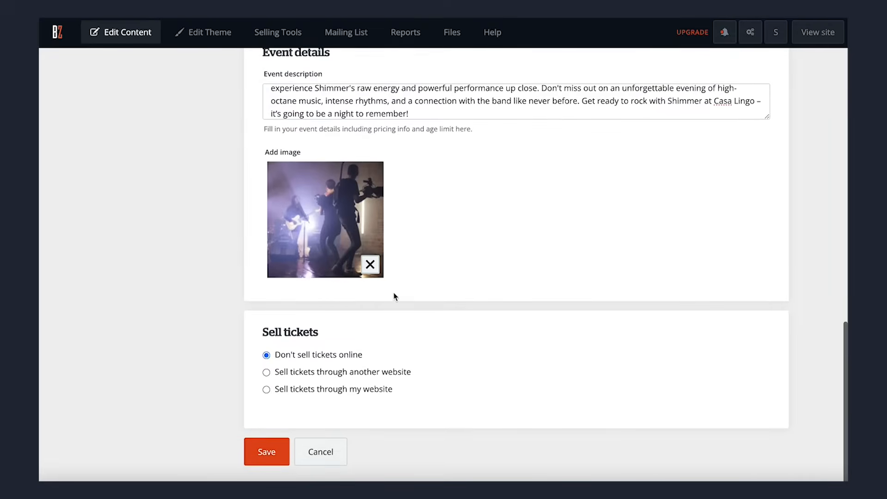
click(271, 453)
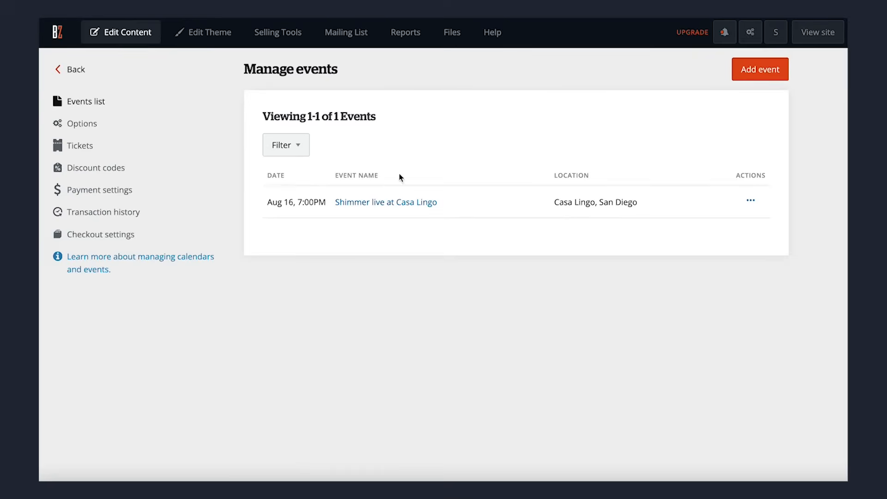
click(61, 71)
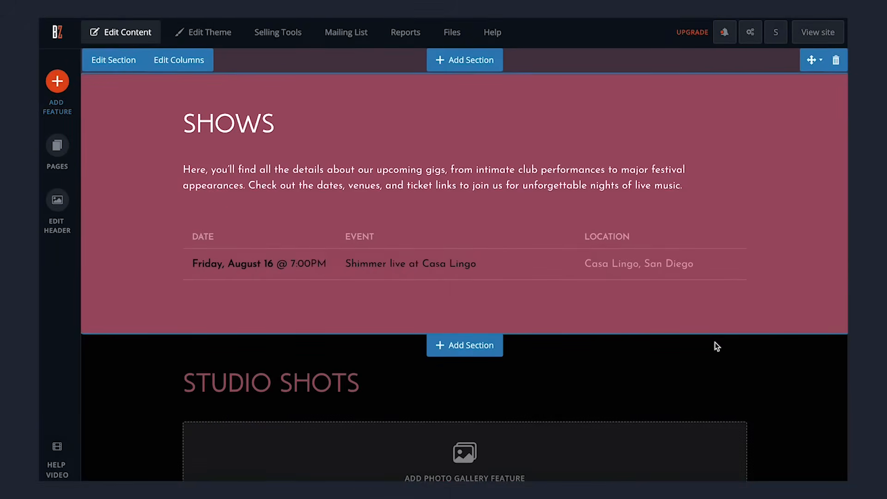
- Create a photo gallery named Studio Shots from the placeholder in the Studio Shots section
scroll(671, 384, down, 5)
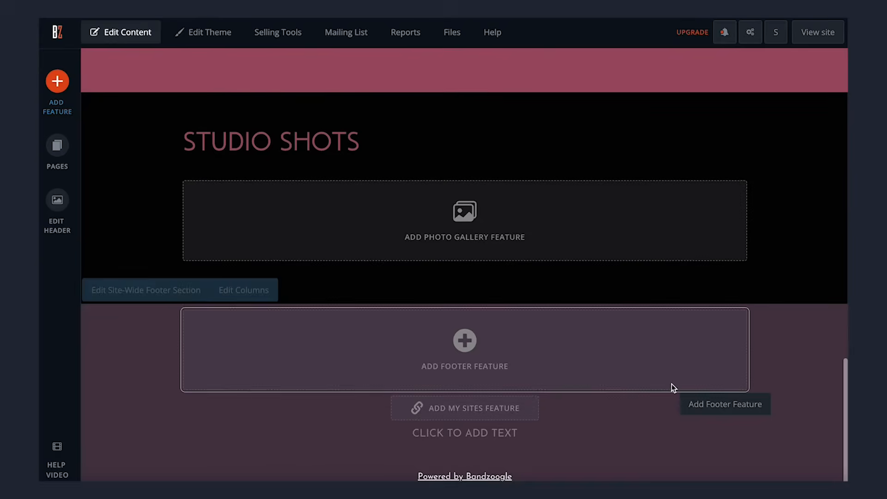
click(496, 235)
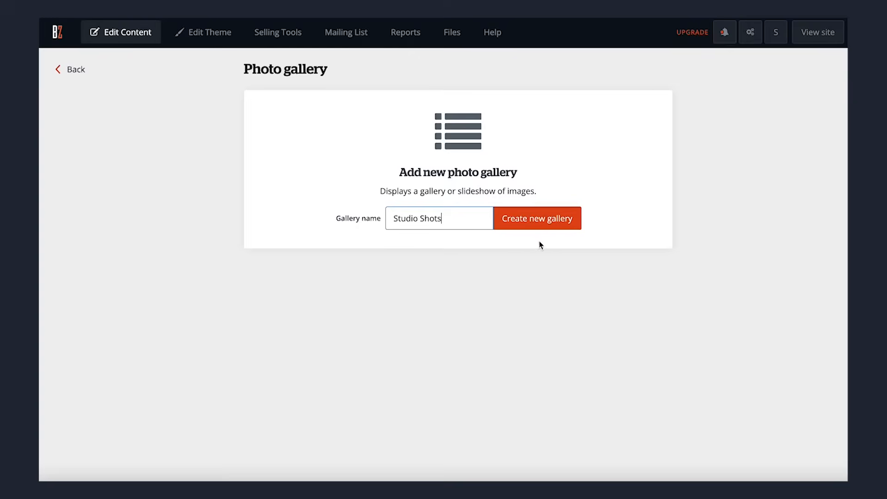
click(547, 221)
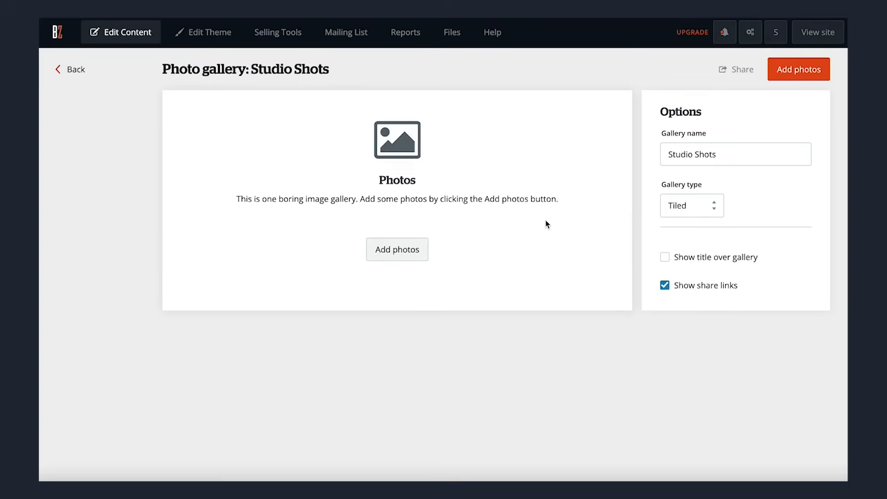
- Upload four singer photos from the Shimmer folder to the Studio Shots gallery and return to the home page editor
click(400, 248)
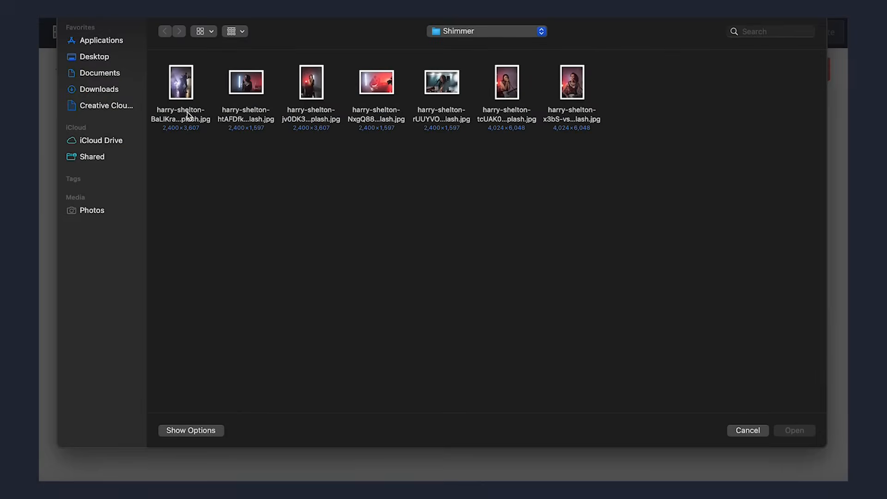
click(184, 94)
click(242, 144)
click(248, 95)
shift+click(330, 95)
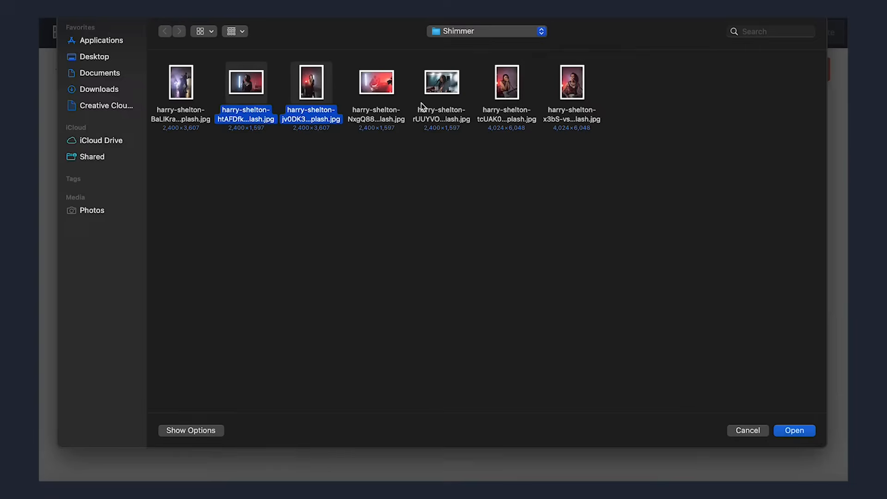
shift+click(442, 83)
key(Return)
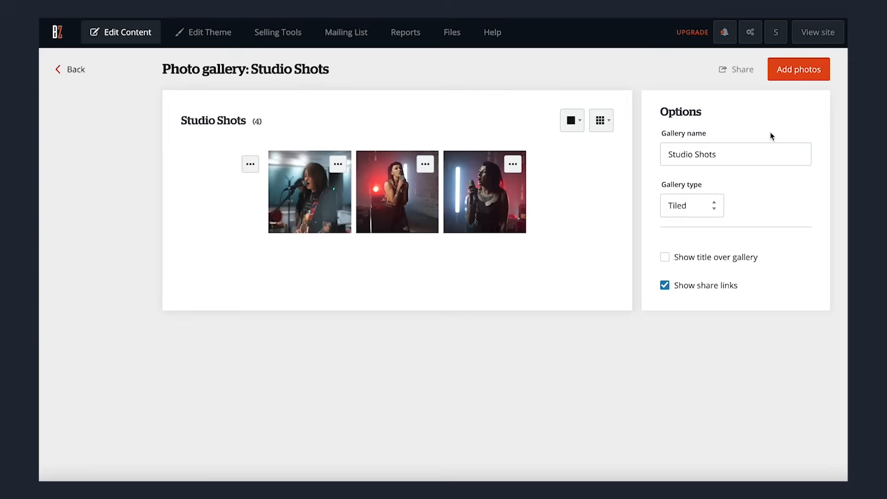
click(72, 70)
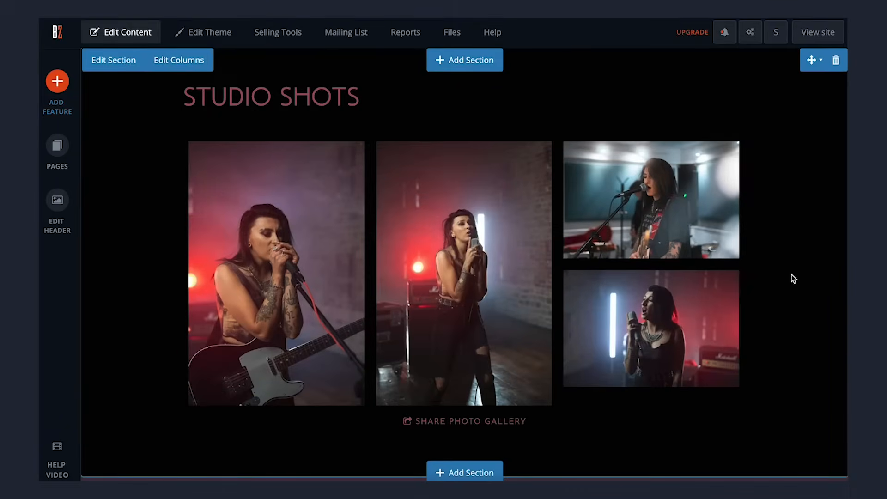
- Add a new About page from the common page types, titled Bio, as a visible main page in the site menu
scroll(791, 275, down, 4)
scroll(792, 274, up, 2)
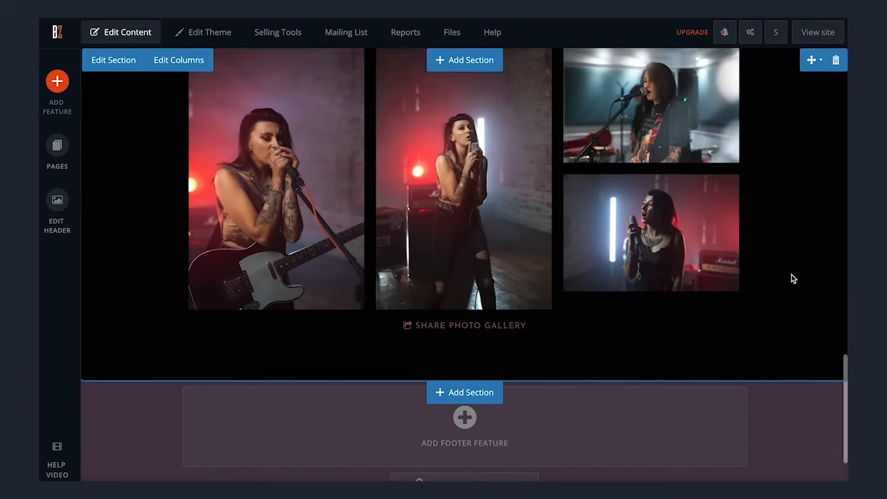
scroll(792, 274, up, 10)
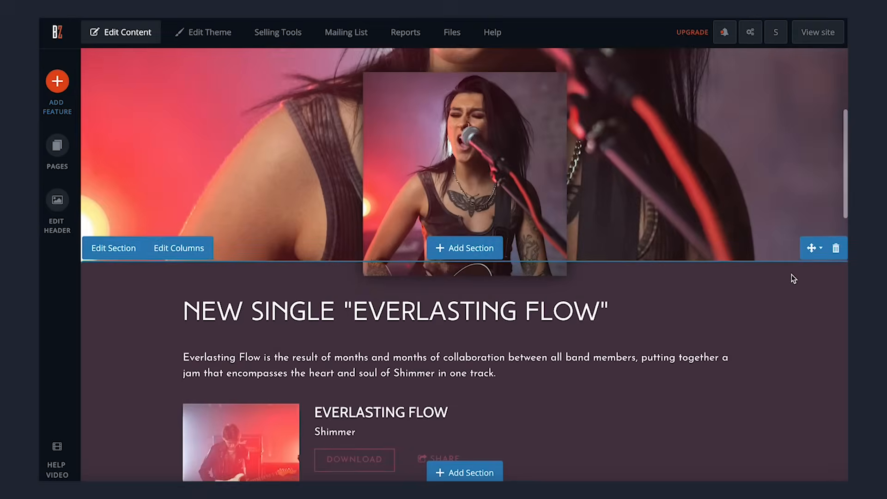
scroll(792, 274, up, 5)
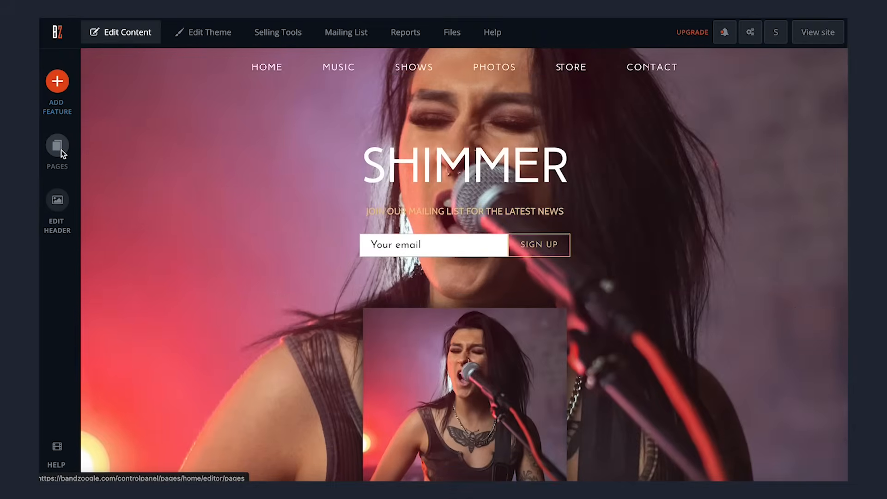
click(61, 150)
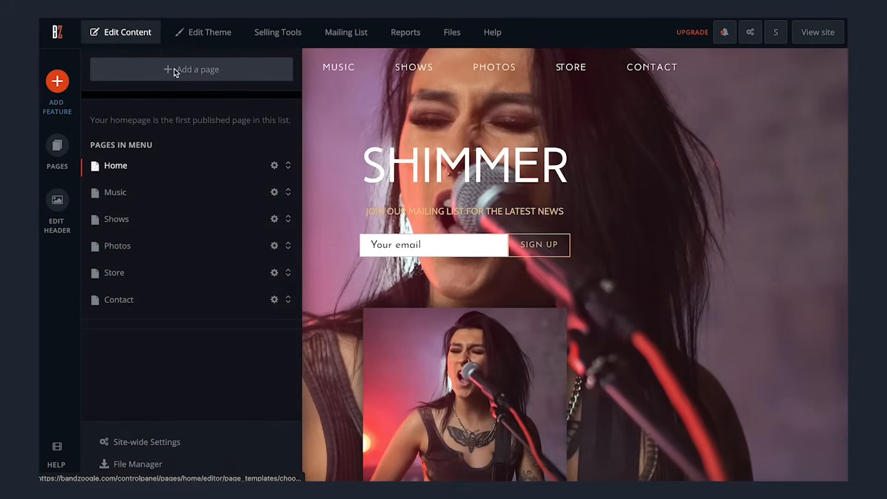
click(175, 70)
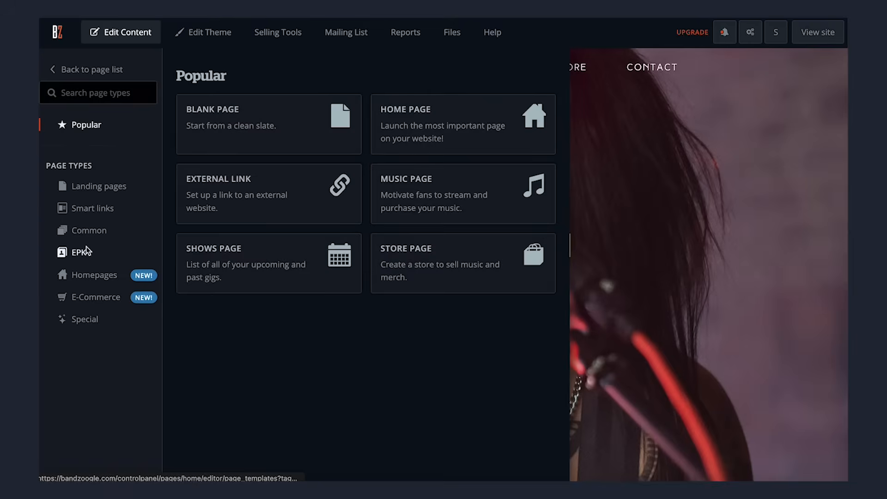
click(85, 231)
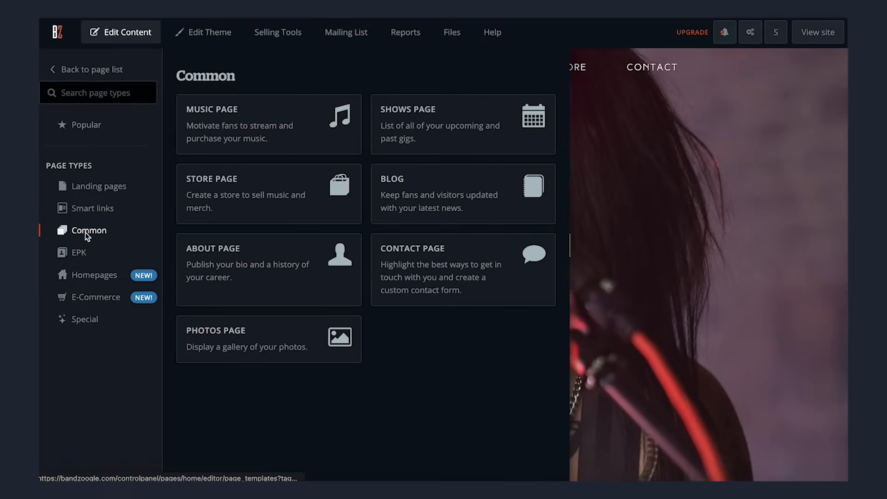
click(238, 273)
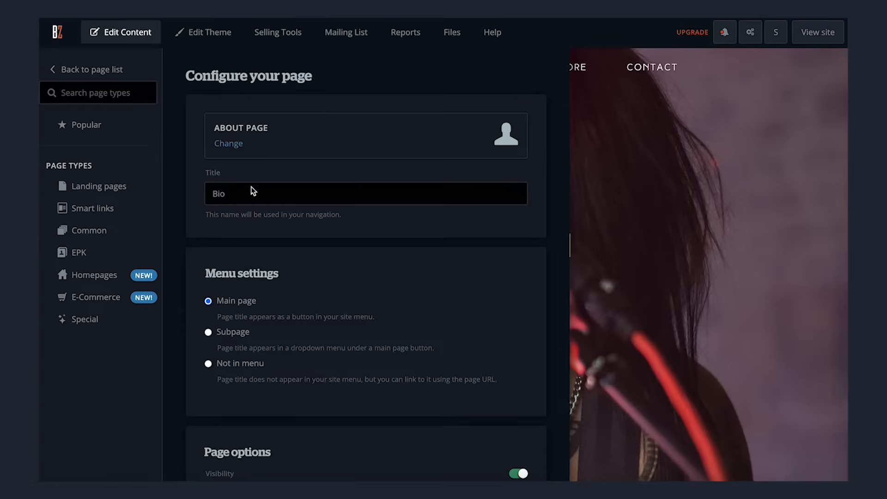
scroll(274, 289, down, 5)
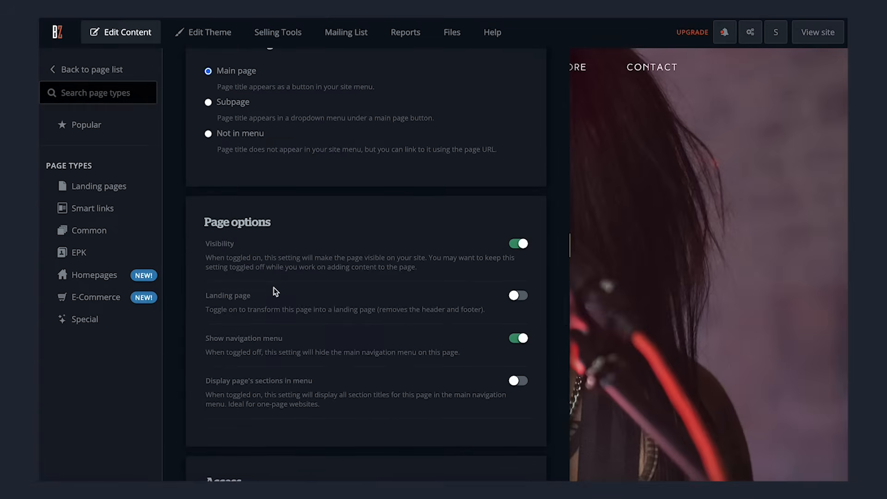
scroll(273, 291, down, 4)
click(234, 448)
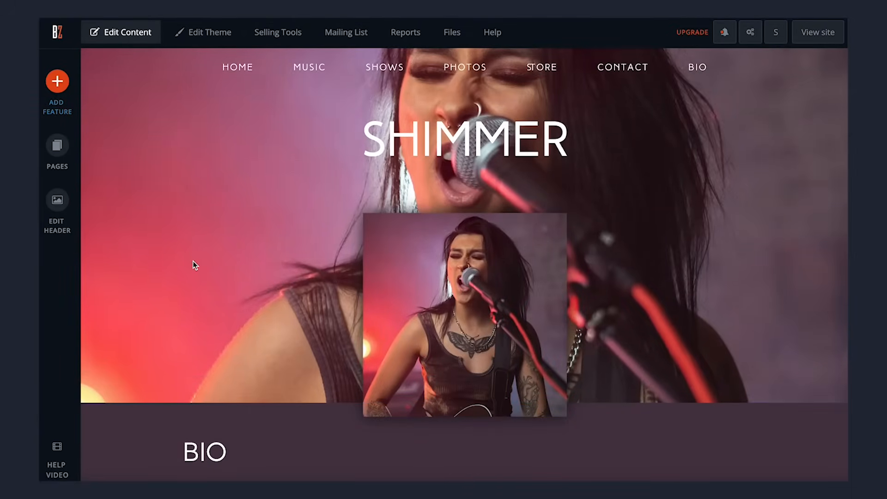
- Remove the placeholder image and text feature from the Bio page
scroll(193, 261, down, 6)
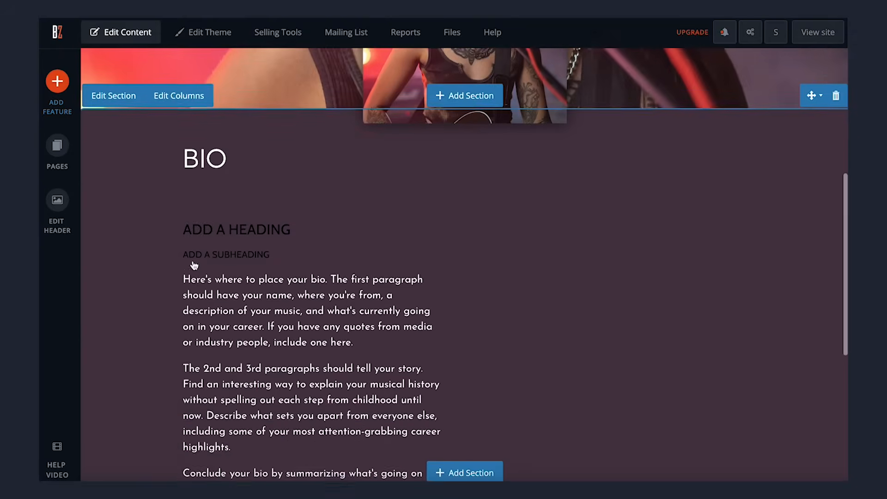
scroll(194, 264, down, 2)
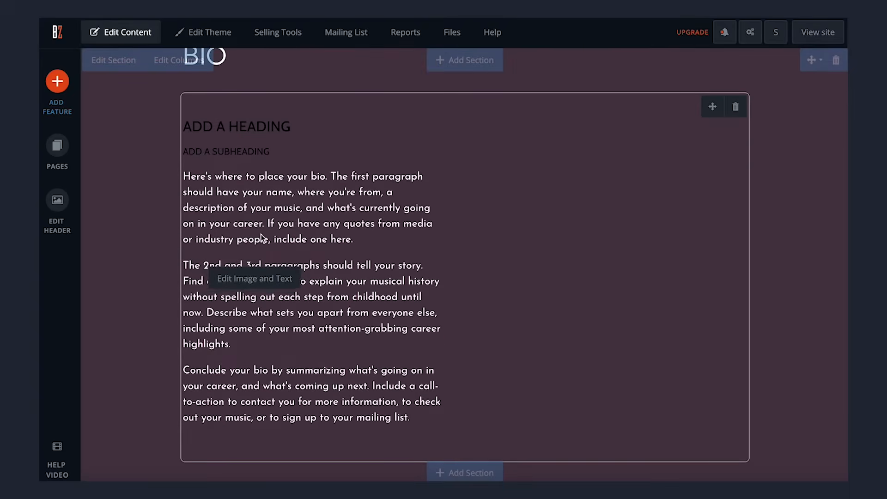
scroll(195, 264, up, 1)
click(732, 159)
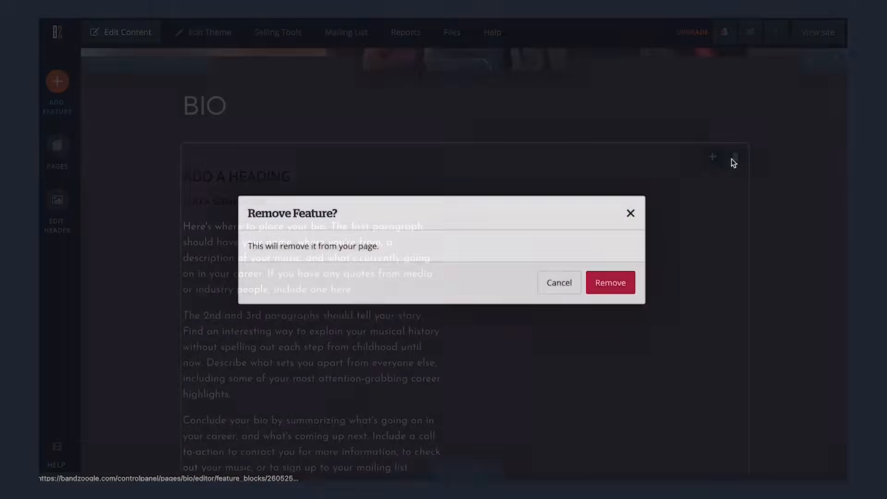
click(611, 282)
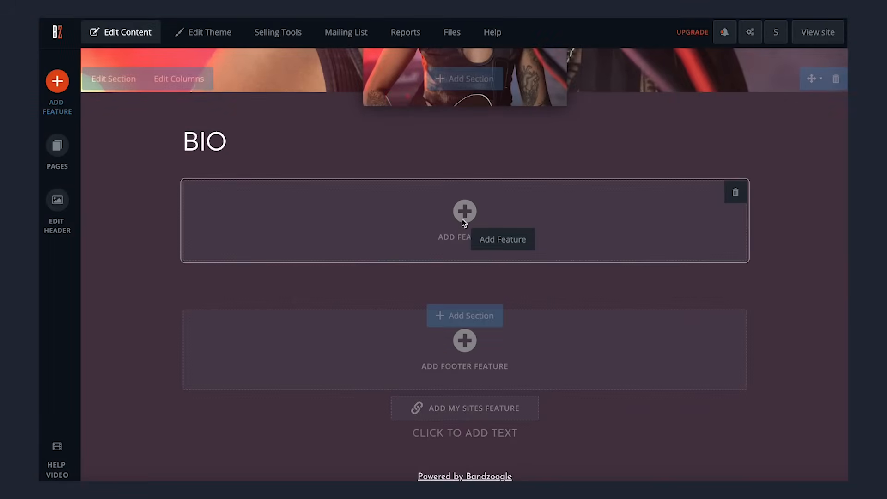
- Add an Image and Text feature below the Bio title and fill its text with Shimmer's band biography, beginning "Hailing from the vibrant music scene of San Diego"
click(464, 213)
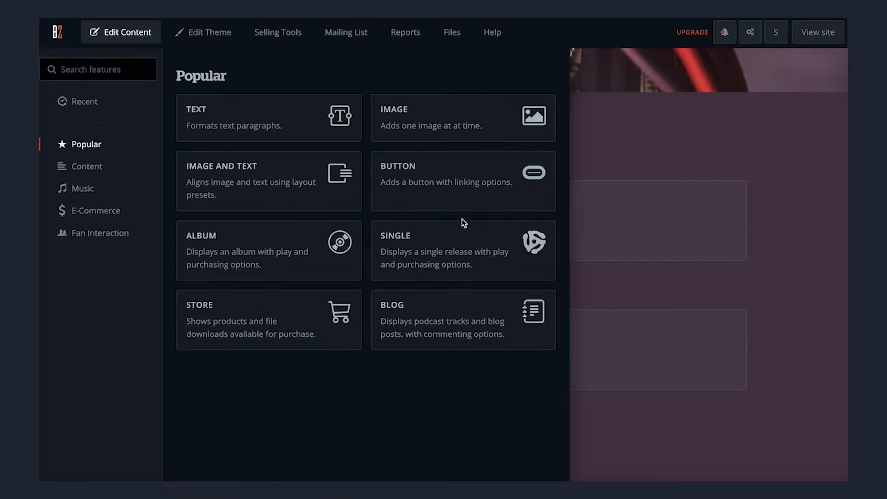
click(83, 169)
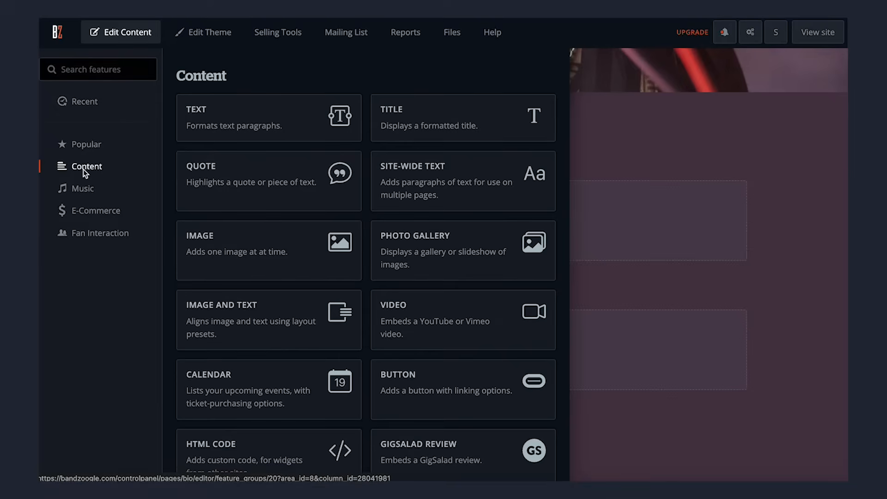
click(251, 326)
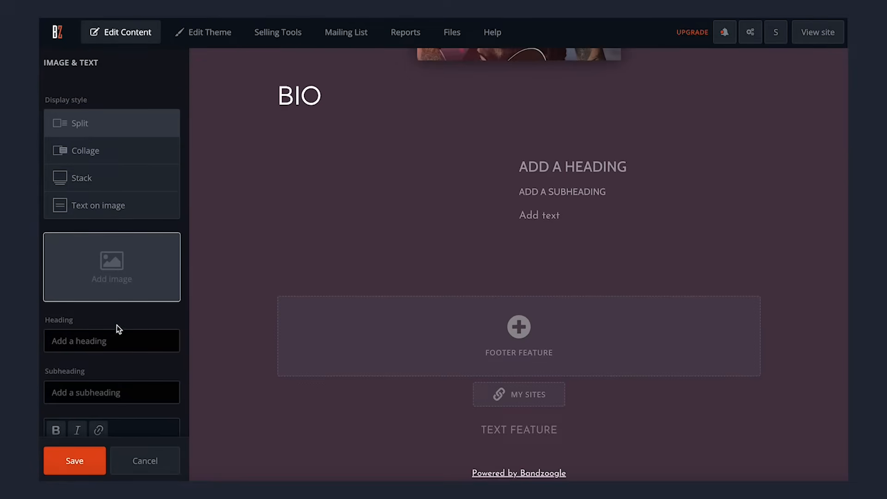
scroll(115, 328, down, 4)
click(97, 304)
text(Hailing from the vibrant music scene of San Diego, Shimmer is an indie rock band that blends the raw, edgy sound of The Breeders with the infectious energy of No Doubt. Formed in 2020, Shimmer quickly made a name for themselves with their powerful performances and unique sound, characterized by gritty guitar riffs, driving rhythms, and captivating vocals.  Shimmer’s music is a refreshing mix of 90s alternative rock and modern indie vibes, creating a sound that is both nostalgic and innovative. Their lyrics explore themes of self-discovery, resilience, and the highs and lows of everyday life, resonating deeply with their growing fan base.  With their dynamic stage presence and undeniable chemistry, Shimmer has become a must-see act in the local scene. They’ve played at some of San Diego’s most iconic venues, always leaving audiences wanting more. As they continue to write and record new material, Shimmer is poised to take their place in the indie rock spotlight. Keep an eye out for their upcoming shows and releases – this is just the beginning for Shimmer.)
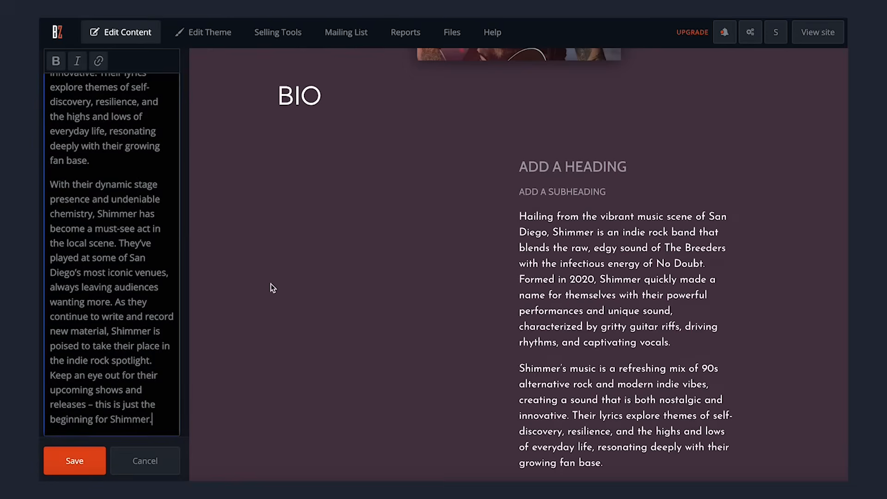
- Set the feature's image to the uploaded photo of the singer beside the vertical white light tube
scroll(141, 223, up, 10)
click(130, 266)
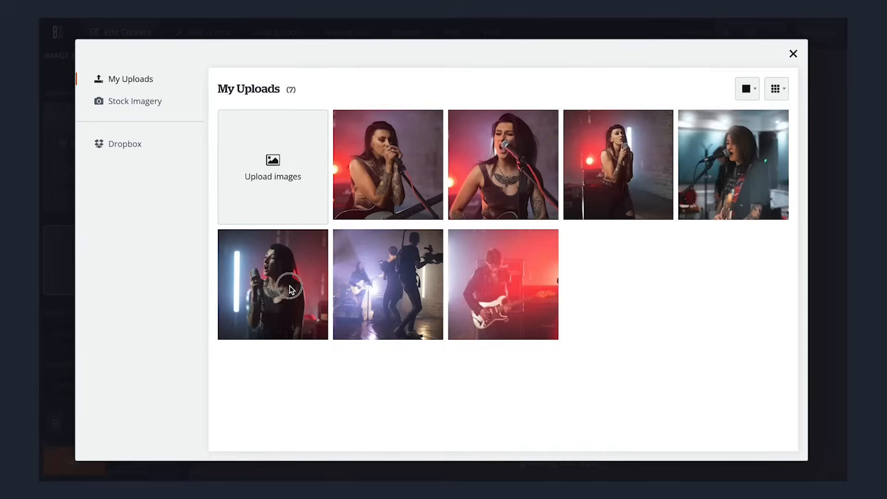
click(290, 288)
click(741, 96)
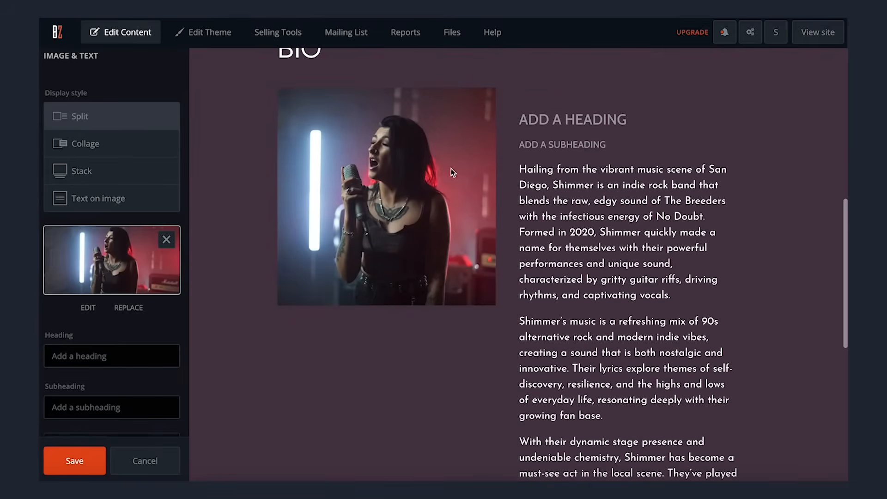
- Switch the biography feature's display style to Collage and save it
click(109, 147)
scroll(301, 193, down, 5)
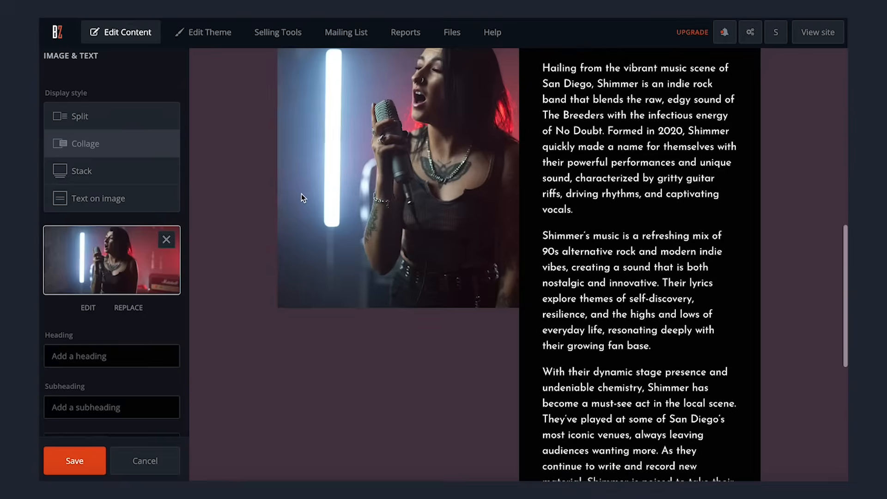
scroll(301, 193, up, 7)
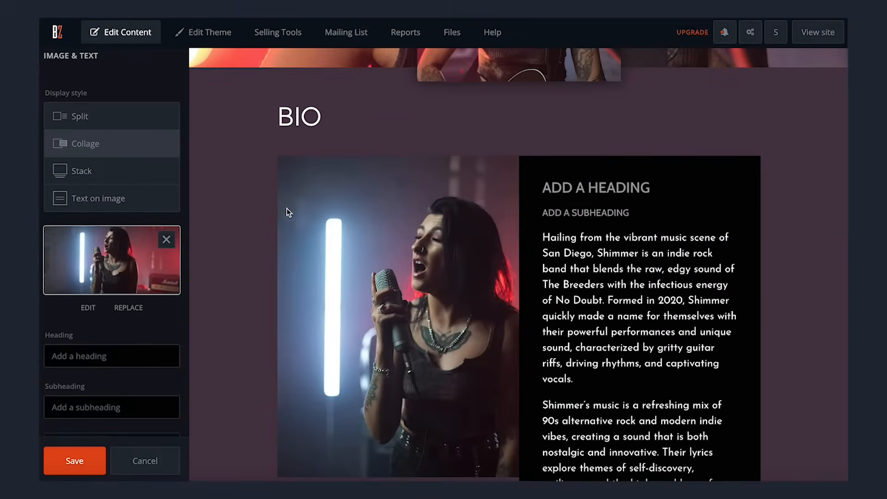
click(74, 461)
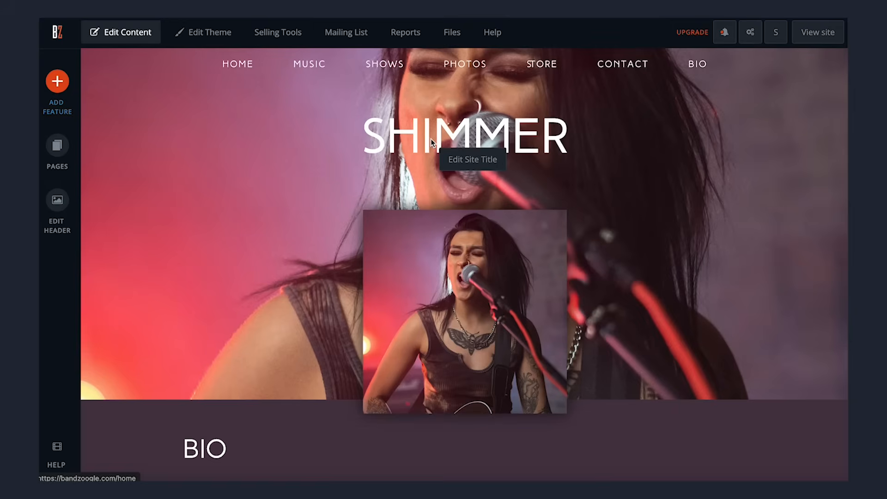
- Go to the Photos page and fill its photo gallery placeholder with the existing Studio Shots gallery
click(451, 65)
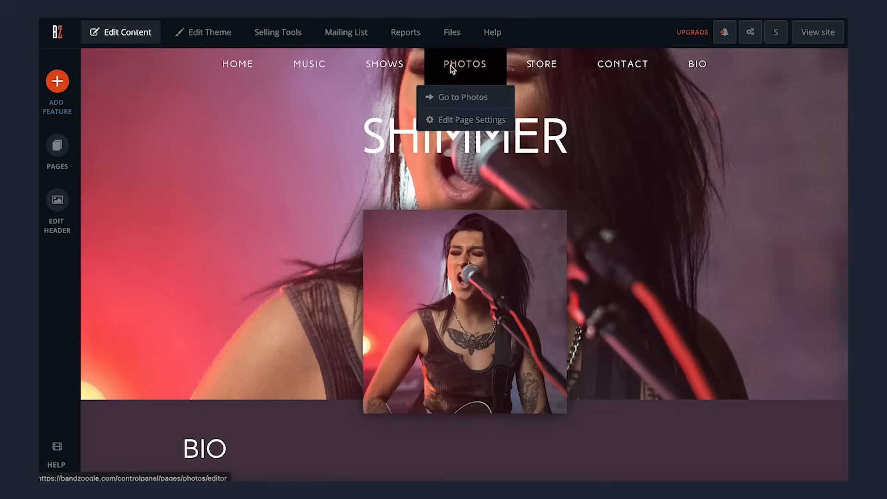
click(447, 98)
scroll(542, 275, down, 5)
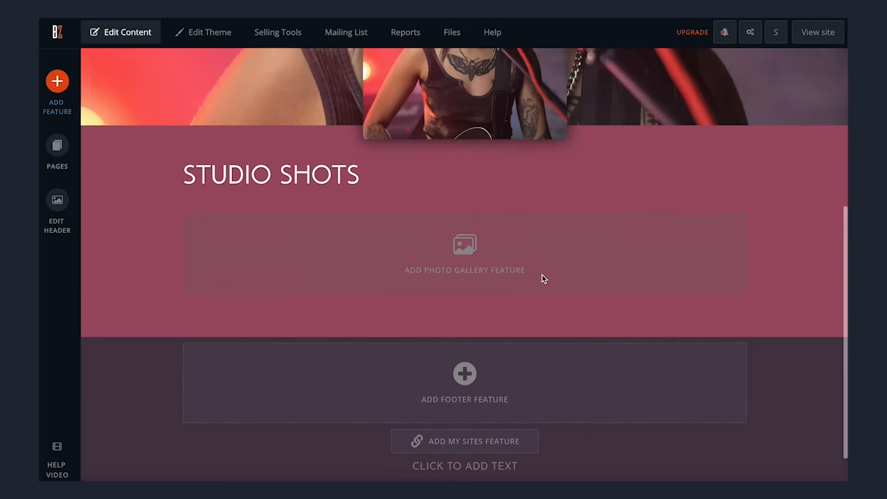
click(491, 260)
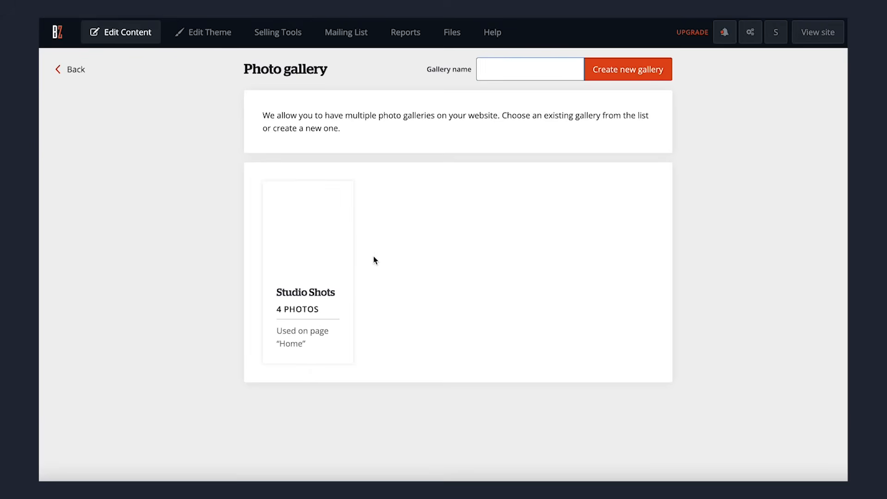
click(315, 268)
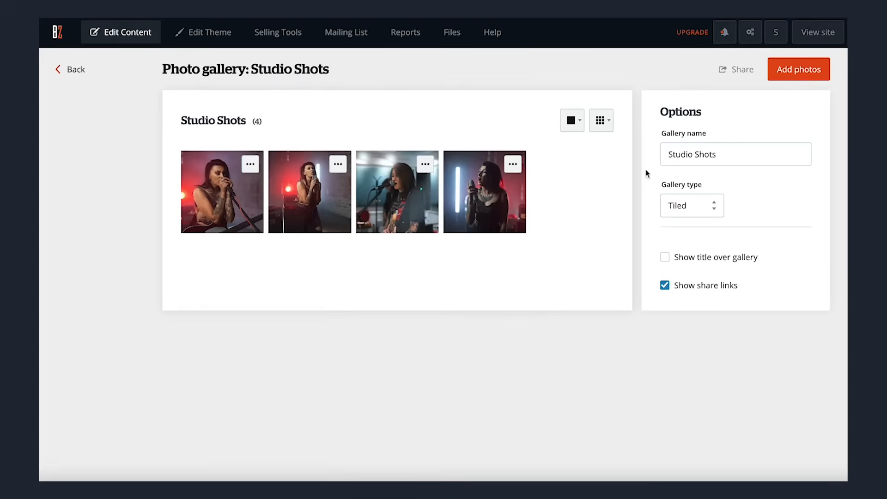
click(68, 70)
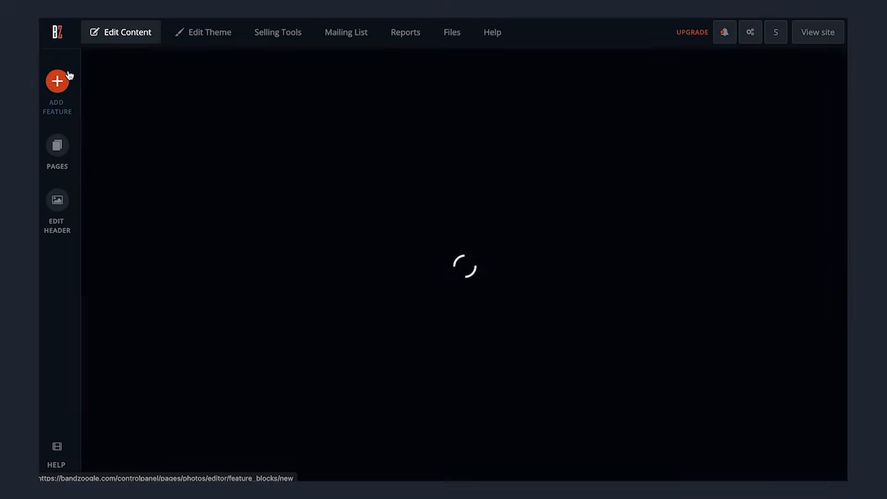
scroll(282, 160, down, 6)
scroll(281, 160, up, 5)
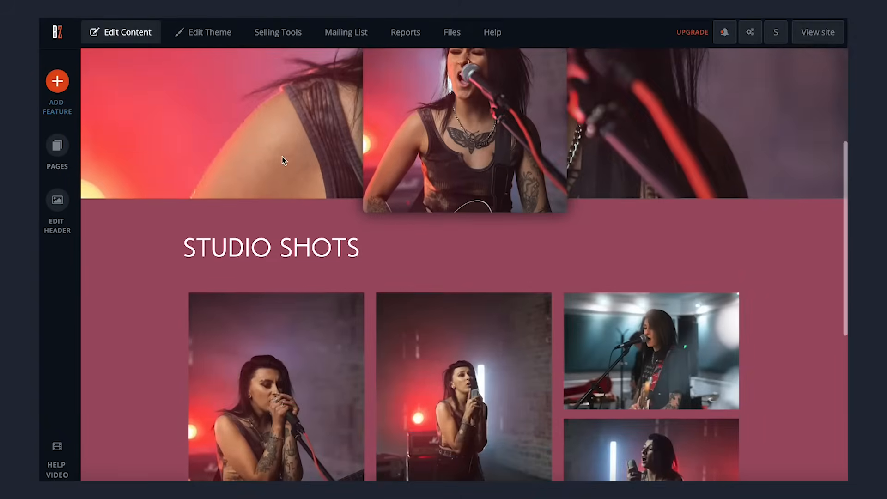
scroll(282, 160, up, 1)
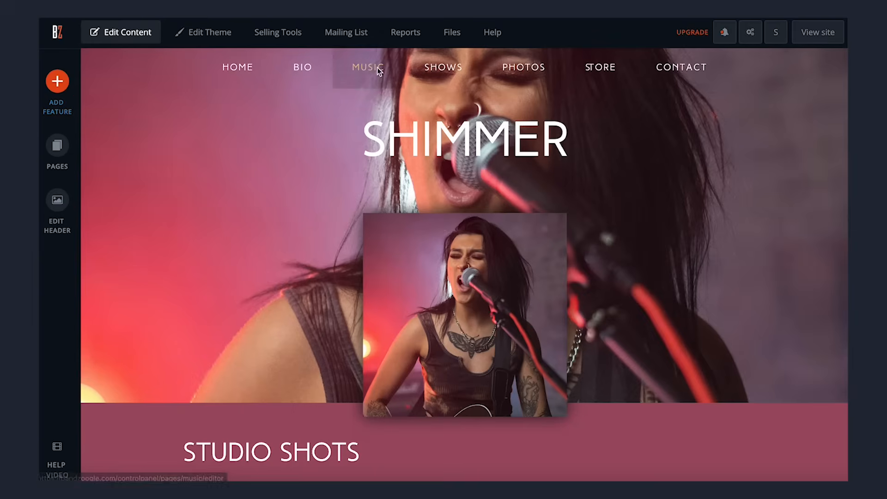
- Go to the Music page, fill its music placeholder with the existing single Everlasting Flow, and return to the page editor
mouse_move(387, 68)
click(382, 100)
scroll(482, 151, down, 5)
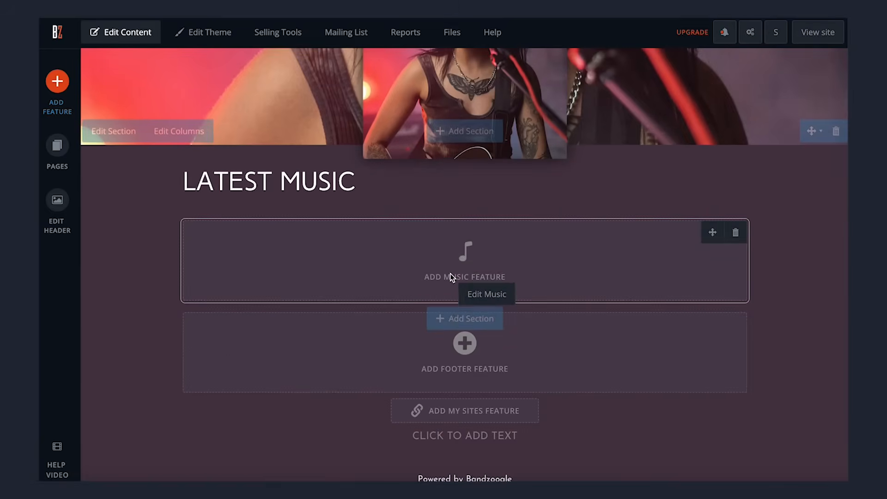
click(450, 274)
click(594, 122)
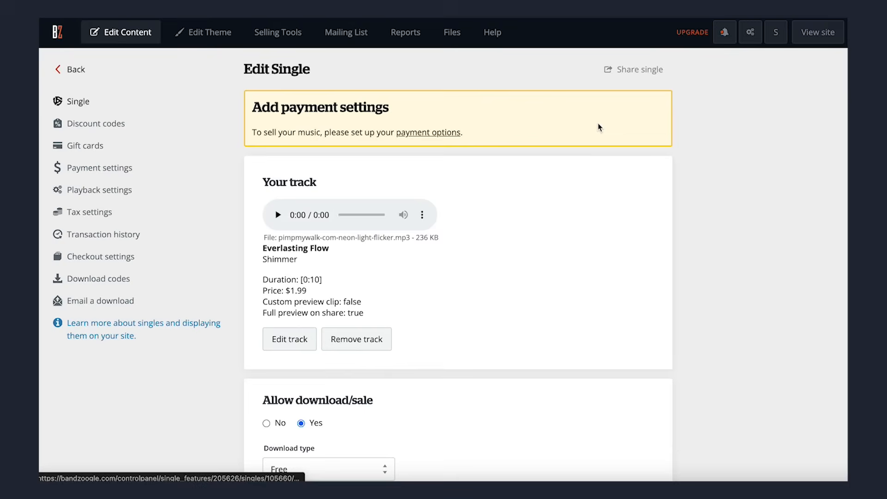
click(74, 69)
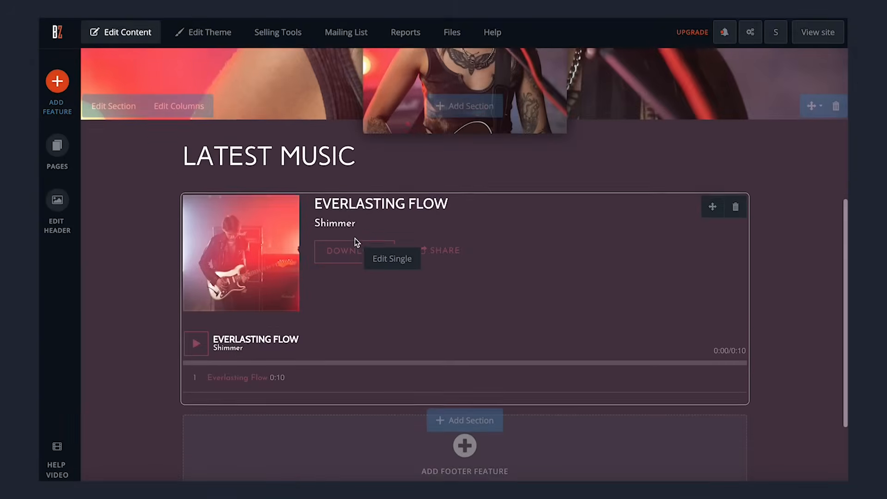
- Replace the Latest Music title with NEW SINGLE "EVERLASTING FLOW"
scroll(354, 238, down, 1)
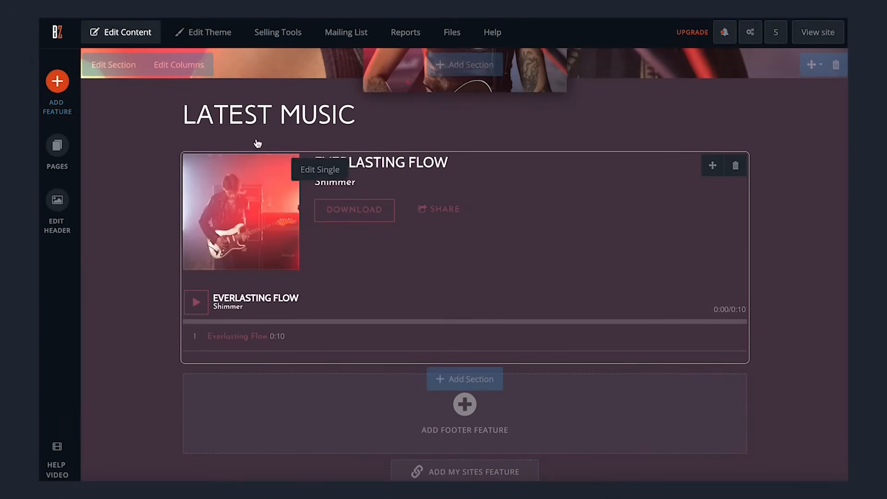
click(299, 125)
triple_click(314, 106)
text(NEW SINGLE "EVERLASTING FLOW)
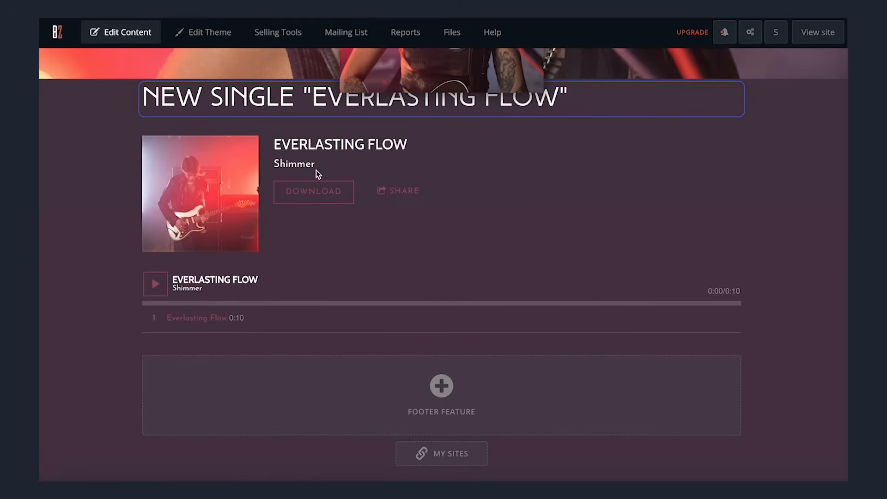
click(819, 167)
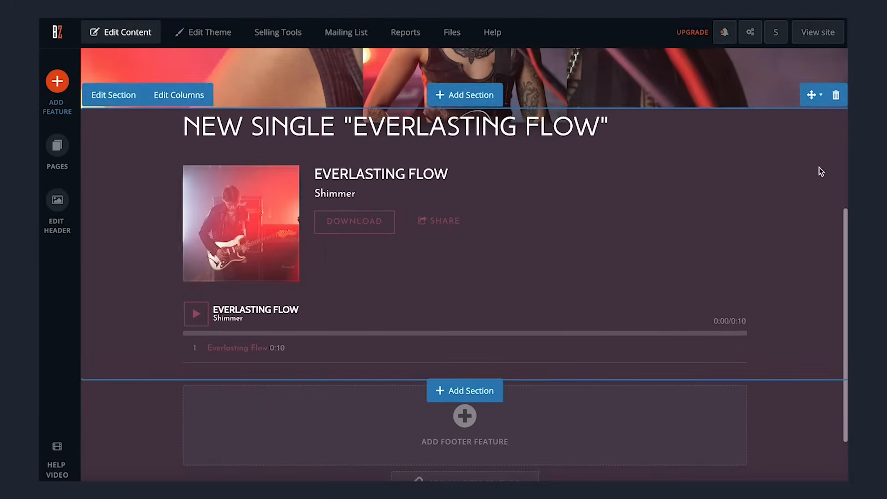
- Add a text feature below the music player reading "More music off our debut album “Renaissance” coming soon." and save it
click(60, 89)
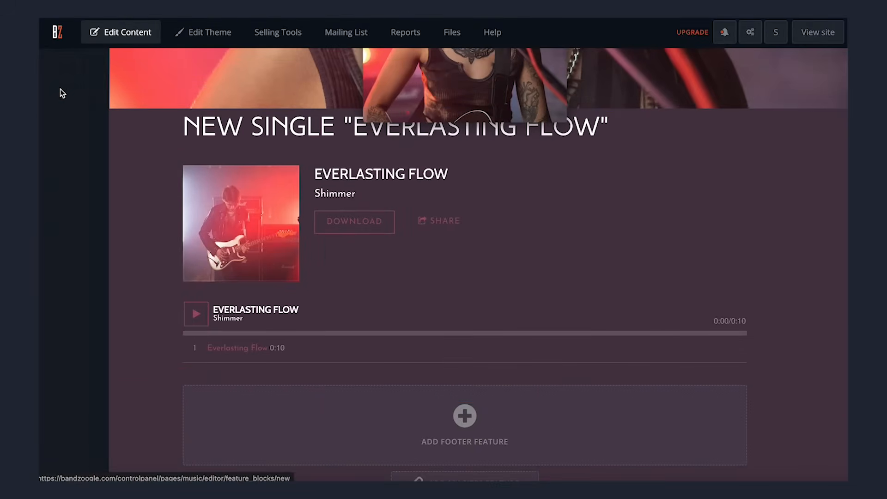
click(232, 128)
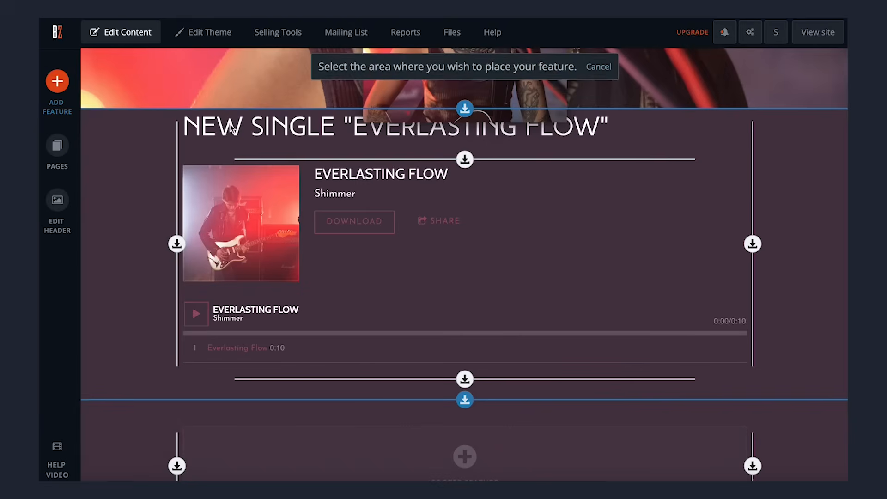
click(450, 370)
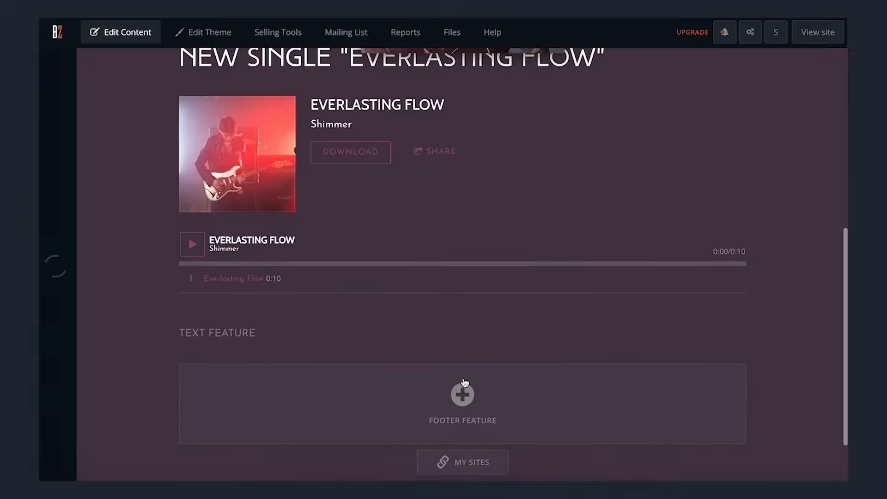
text(More music off our debut album “Renaissance” coming soon.)
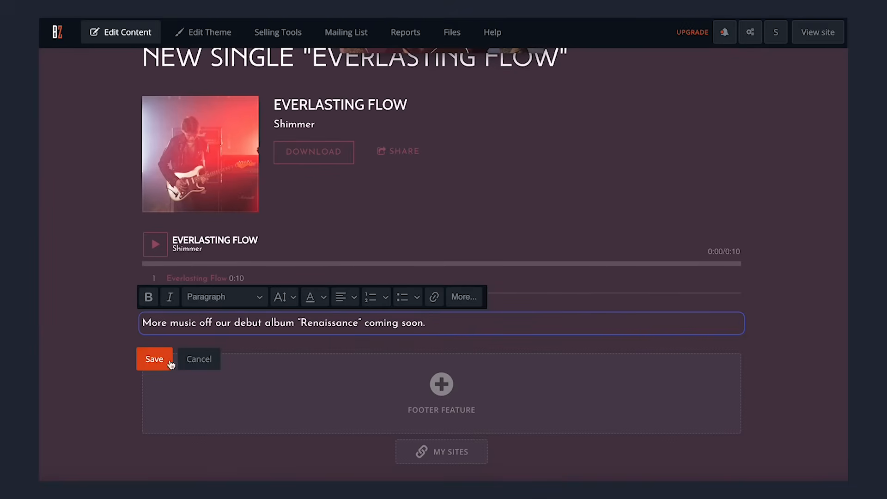
click(169, 362)
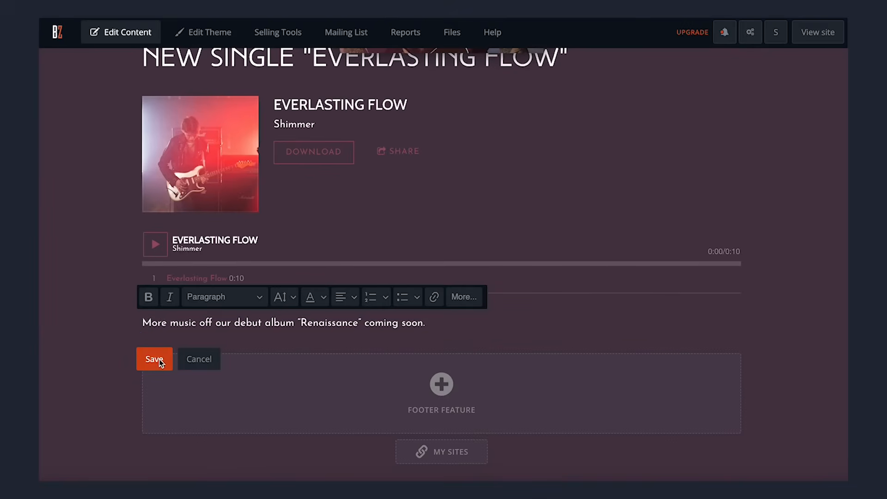
mouse_move(108, 337)
mouse_move(118, 293)
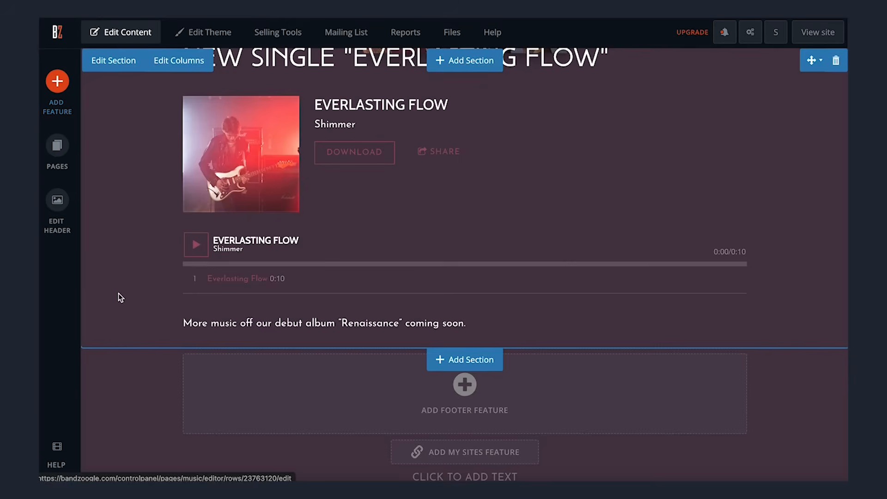
- Go to the Store page and turn off Visibility in its page settings, saving the change
scroll(121, 276, up, 1)
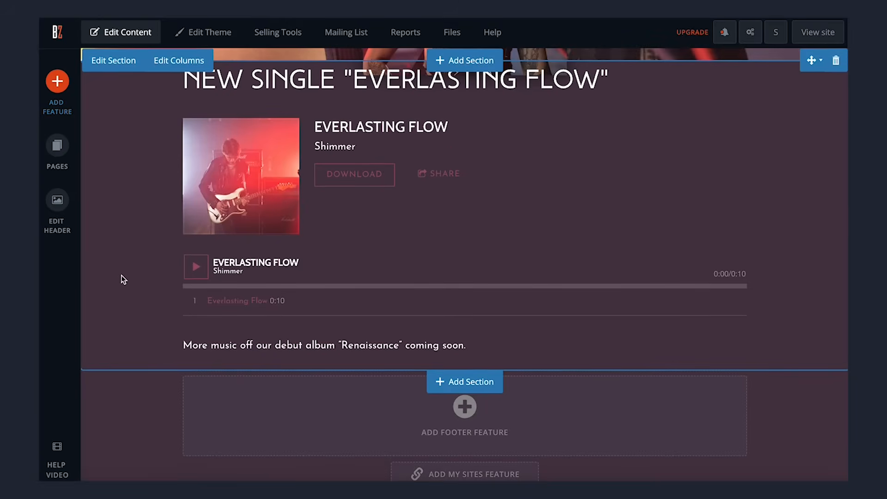
scroll(121, 276, up, 6)
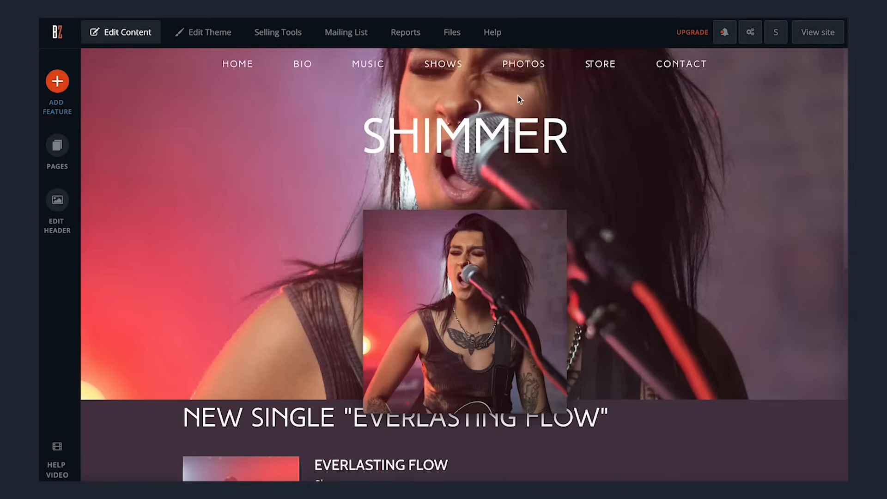
click(612, 71)
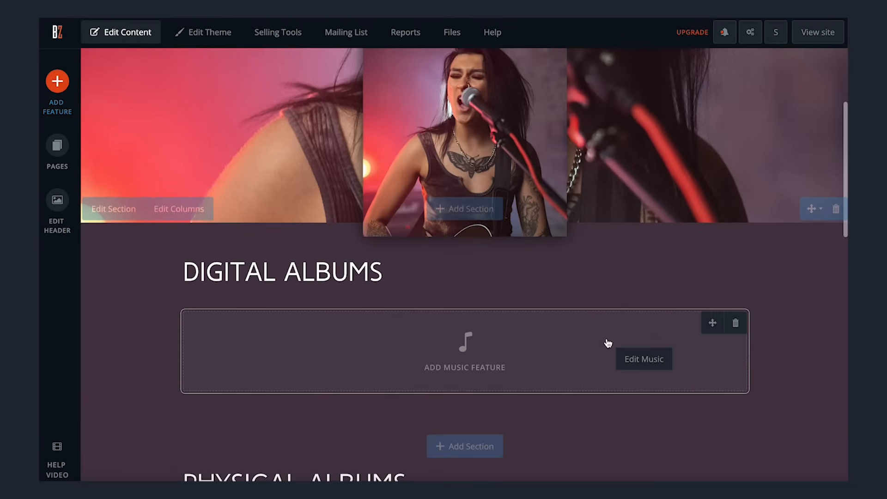
scroll(609, 342, down, 2)
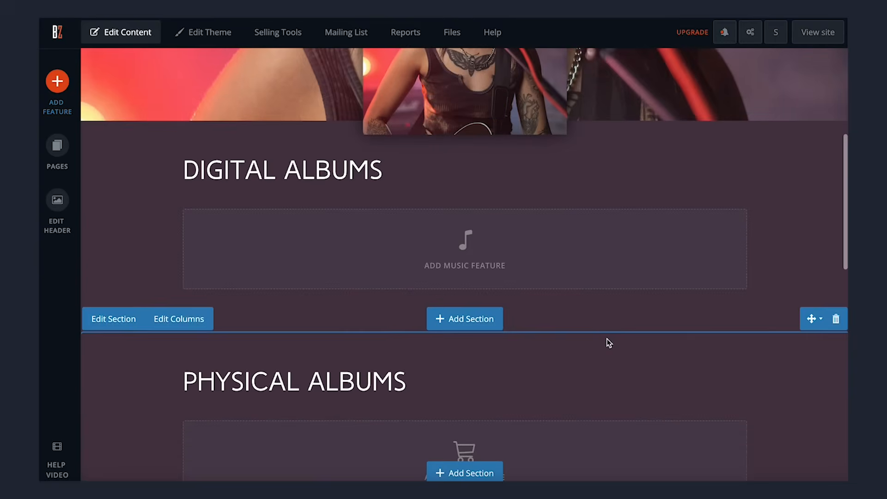
scroll(609, 343, up, 5)
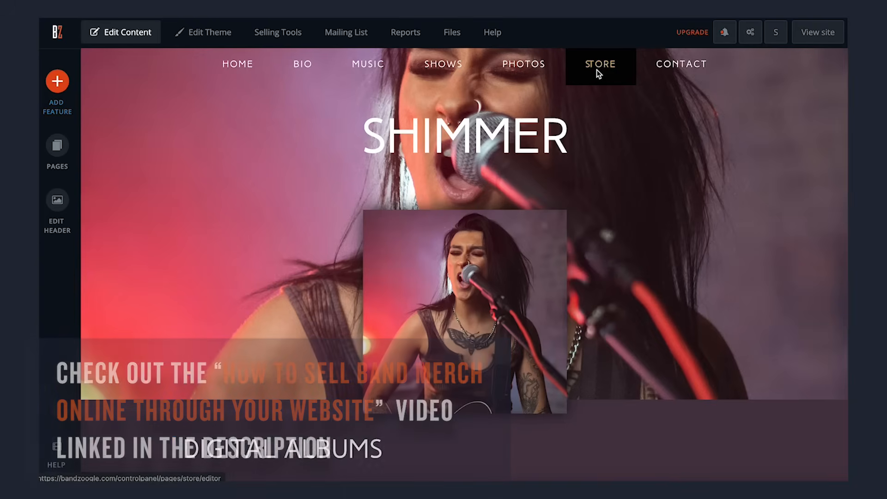
click(58, 145)
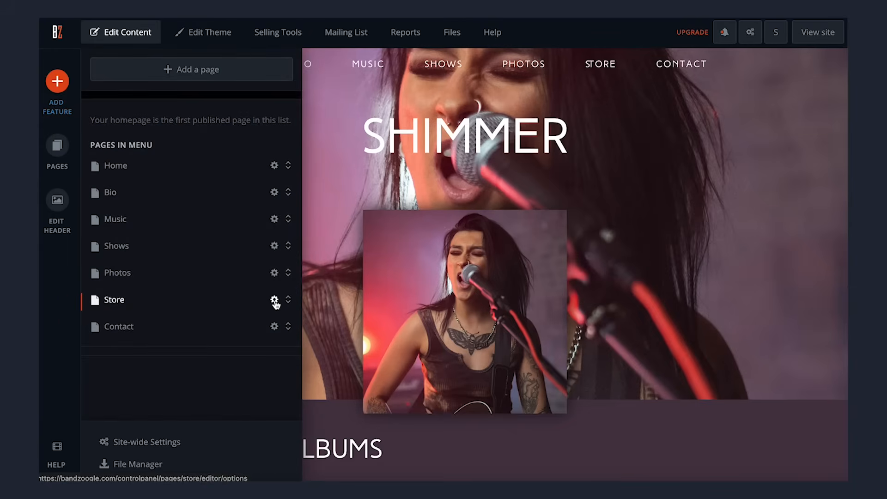
click(275, 301)
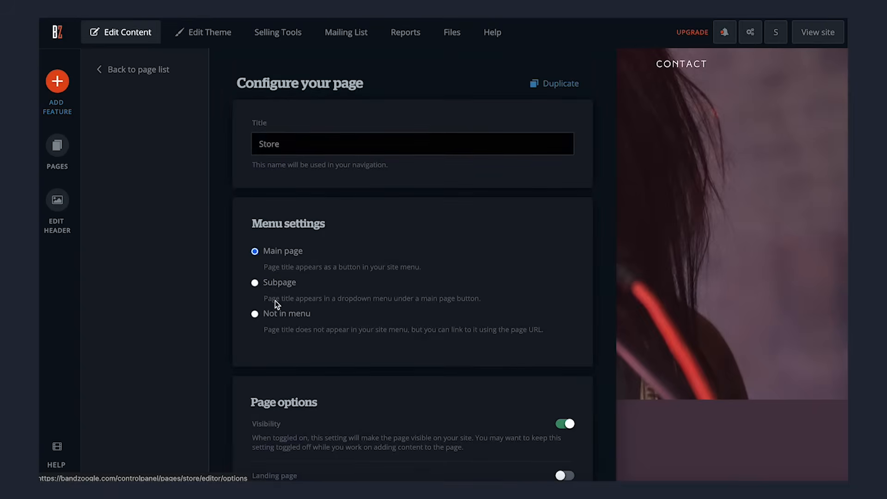
scroll(345, 323, down, 3)
click(569, 272)
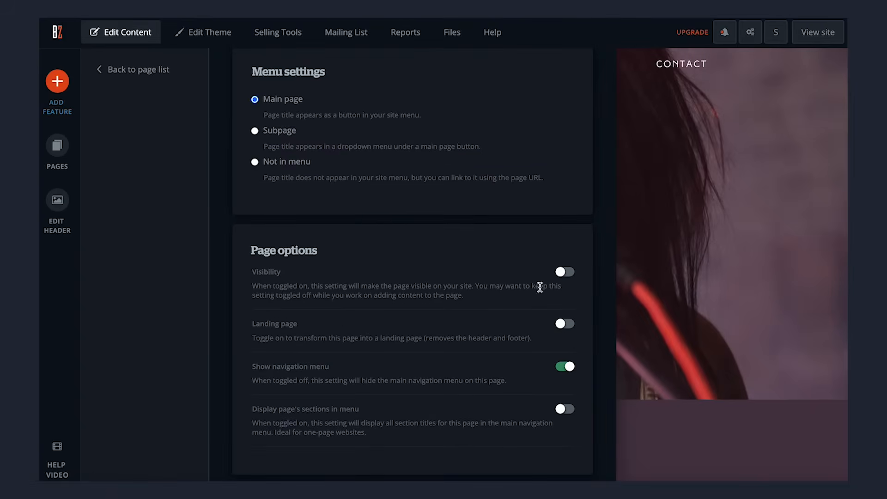
scroll(449, 325, down, 8)
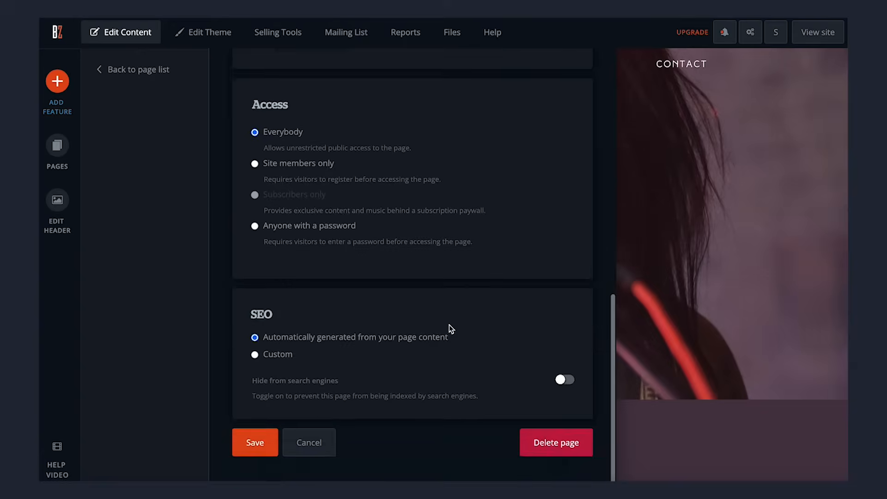
click(257, 443)
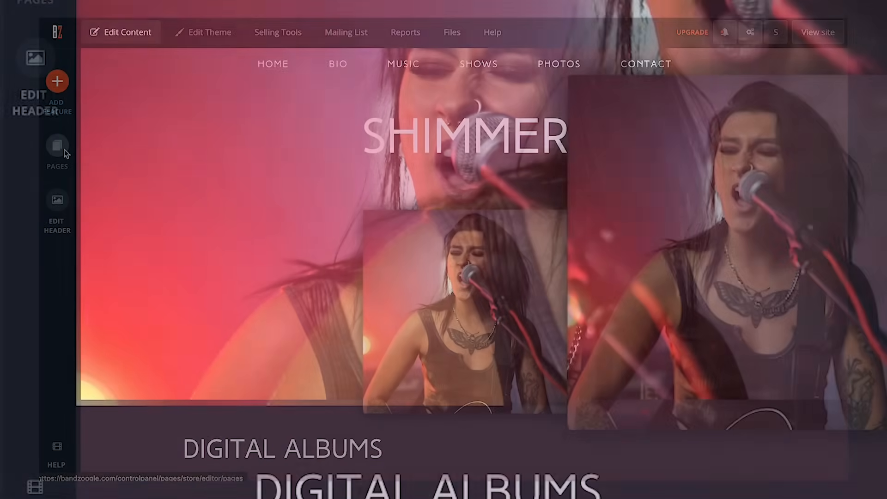
click(65, 148)
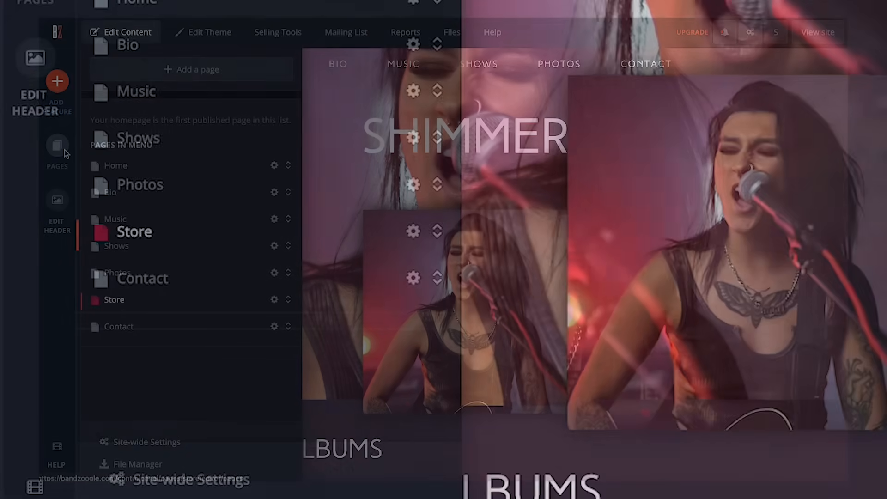
click(64, 149)
- Go to the Shows page, fill its calendar placeholder with the existing Shows calendar, and return to the page editor
click(464, 83)
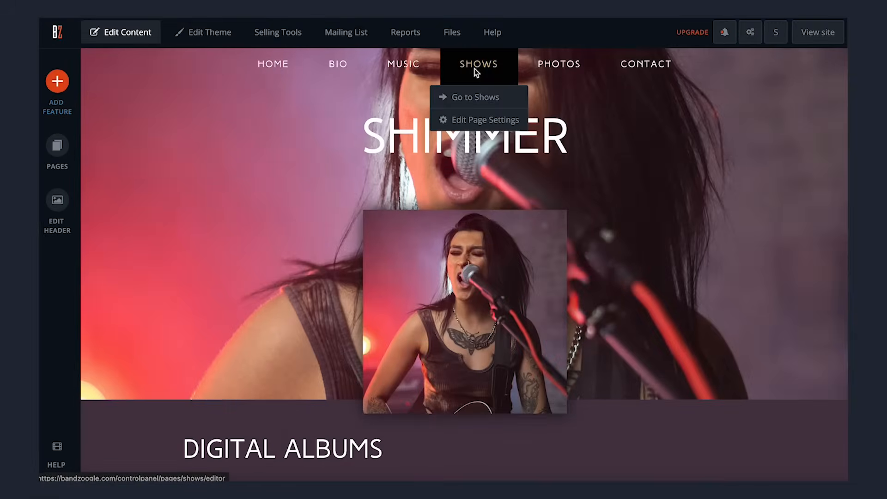
click(467, 93)
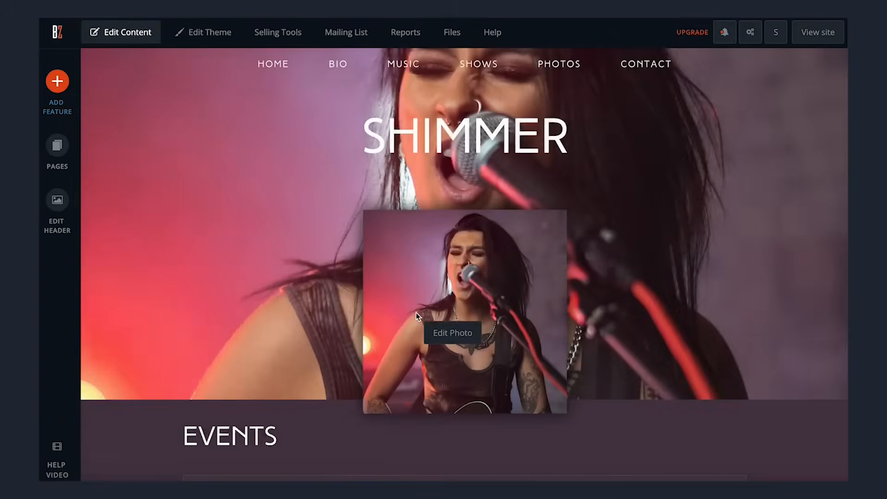
scroll(416, 312, down, 5)
click(443, 294)
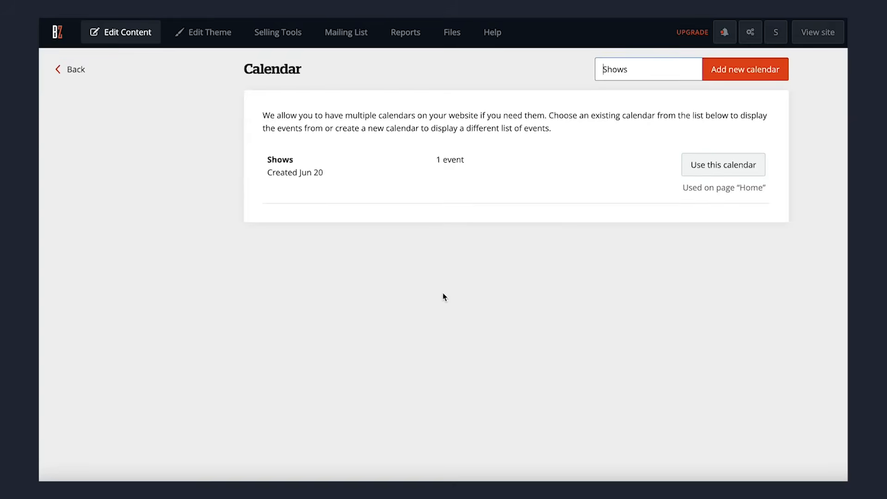
click(714, 169)
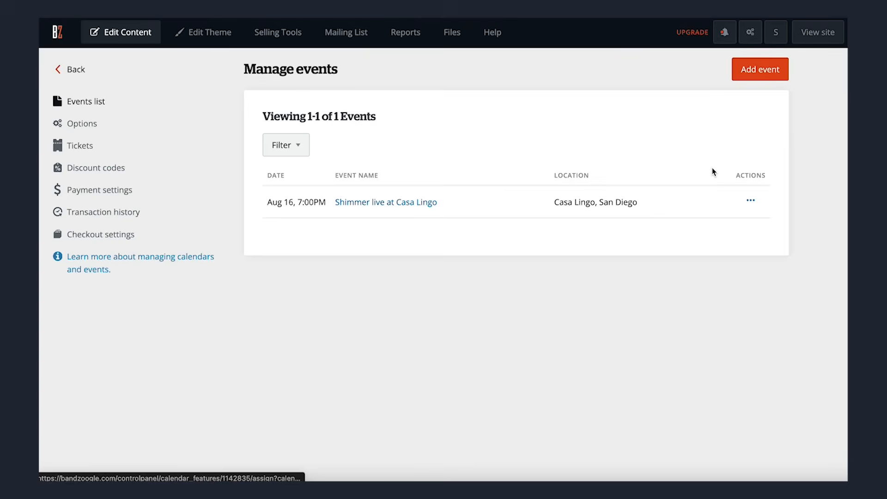
click(71, 73)
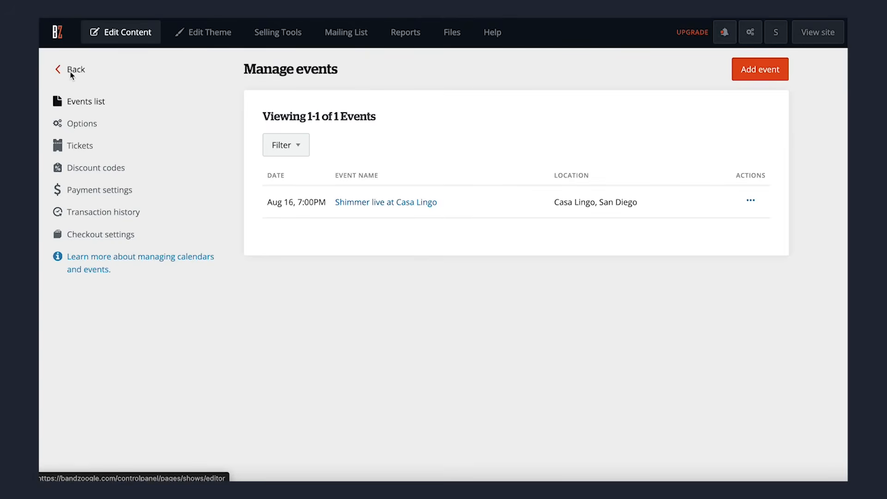
scroll(221, 206, down, 4)
- Go to the Contact page, fill its custom form placeholder with a new form titled Contact Us, and return to the page editor
scroll(222, 208, up, 3)
scroll(220, 208, up, 1)
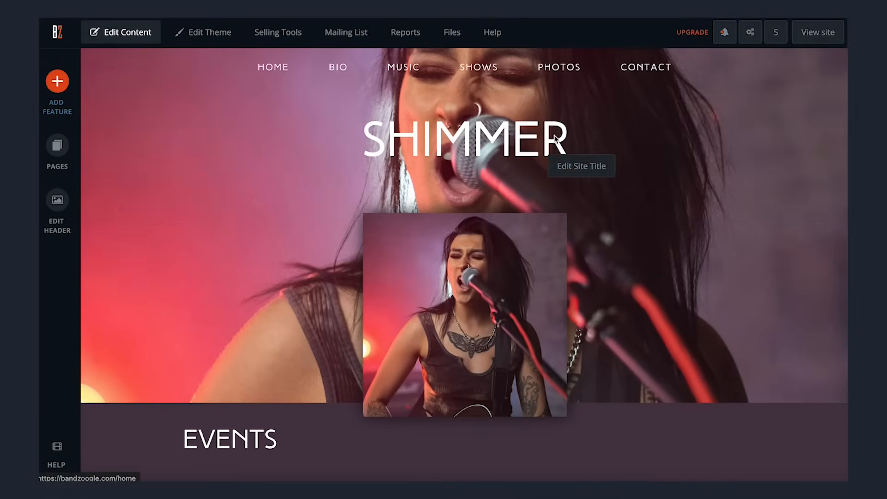
click(641, 76)
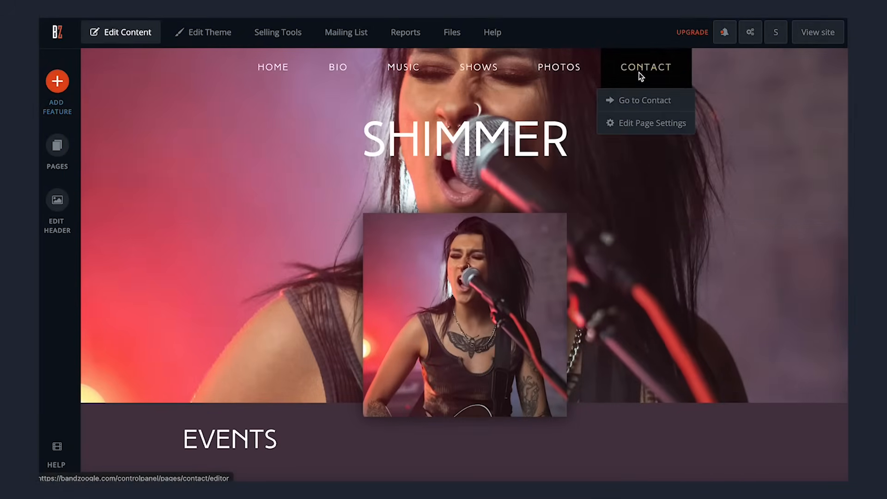
click(628, 101)
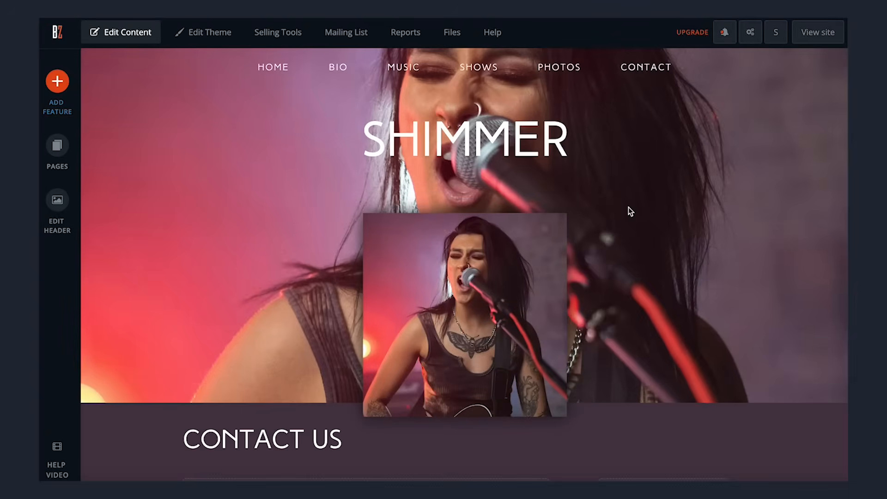
scroll(629, 207, down, 5)
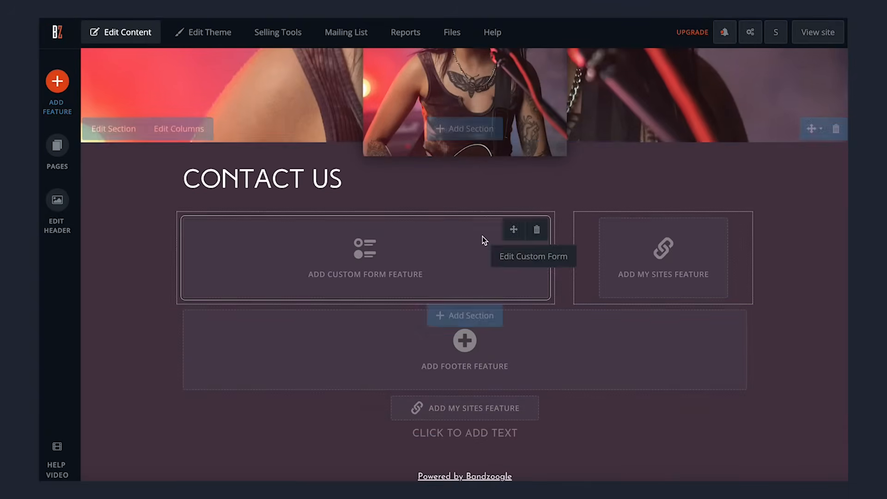
click(369, 251)
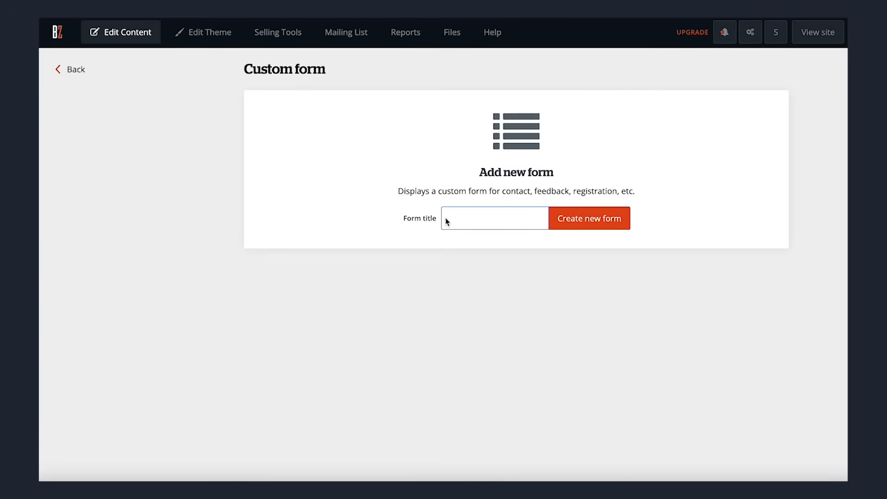
text(Contact Us)
click(607, 220)
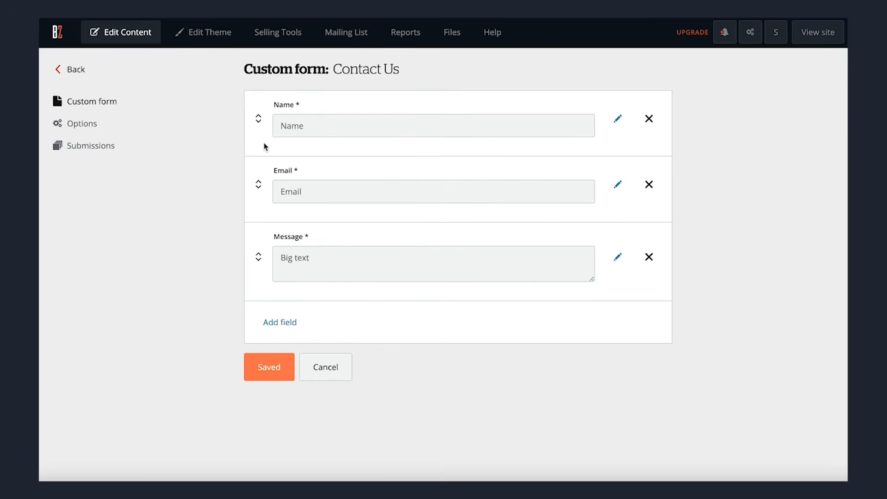
click(72, 73)
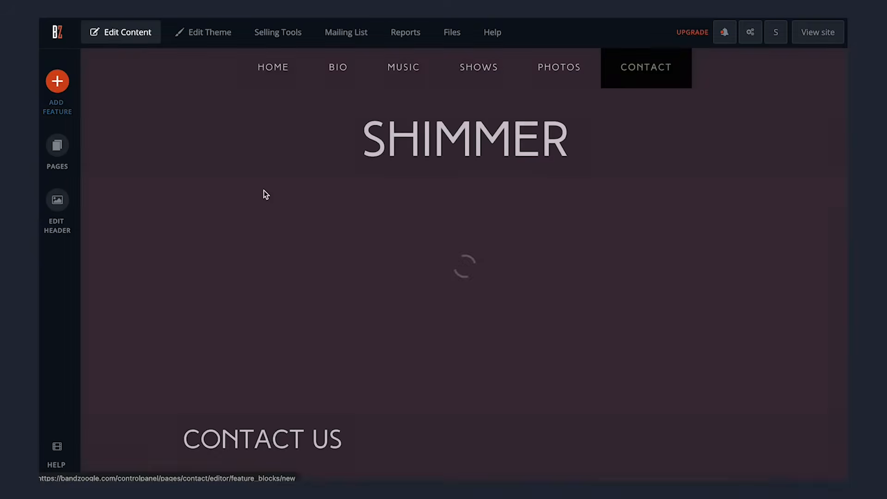
- Add a Facebook link with the username Shimmer to the My Sites feature beside the contact form
scroll(358, 264, down, 7)
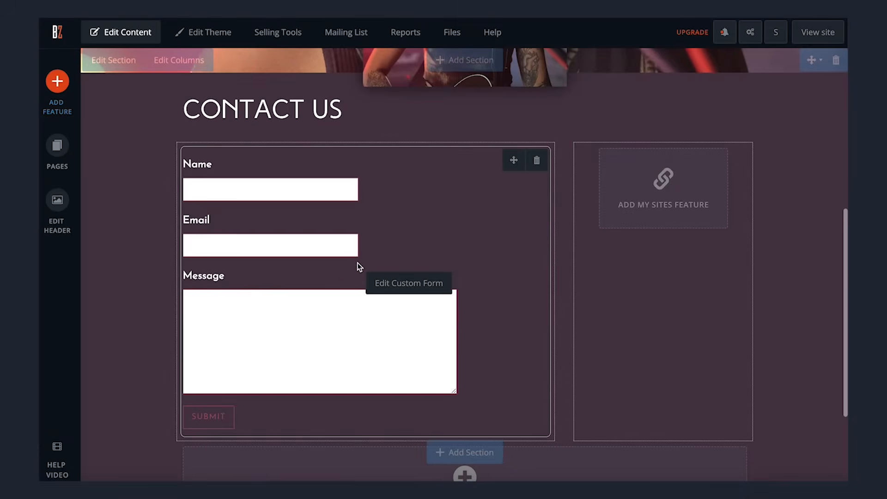
click(654, 198)
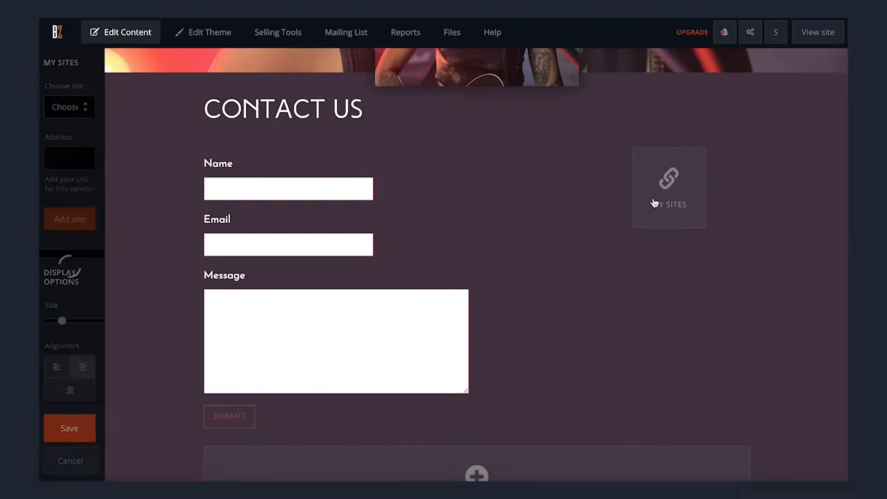
click(118, 108)
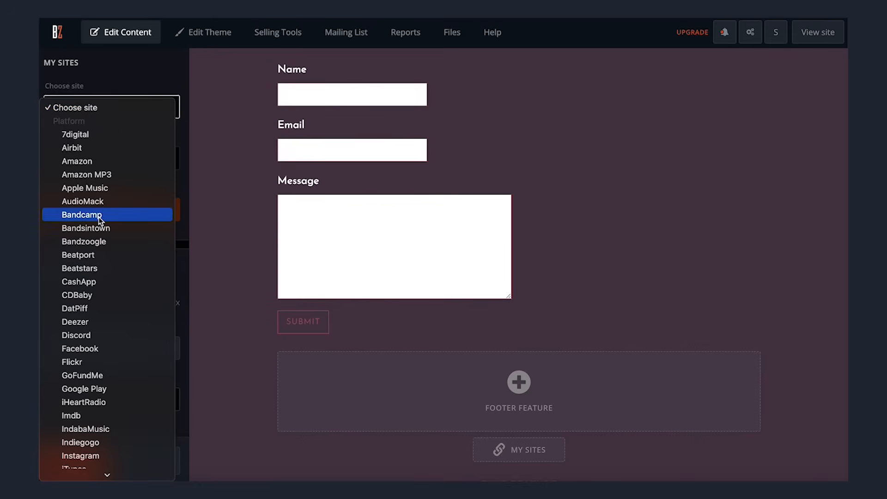
click(81, 348)
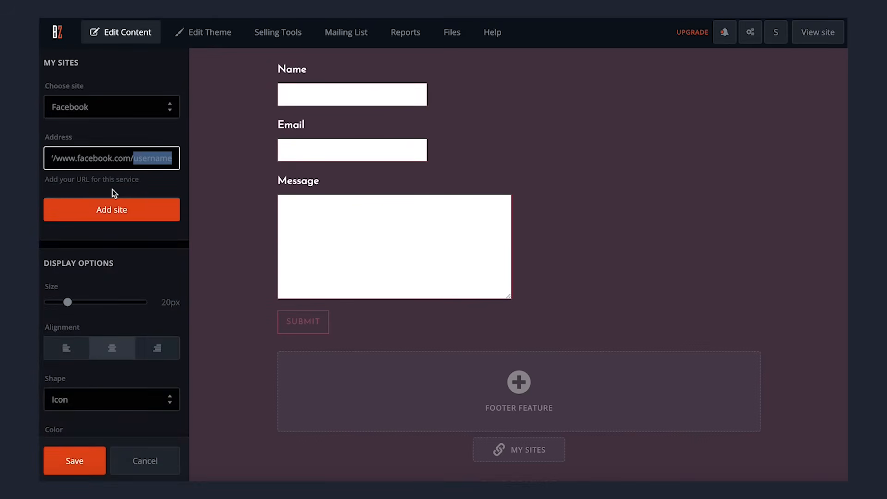
text(Shimmer)
click(122, 209)
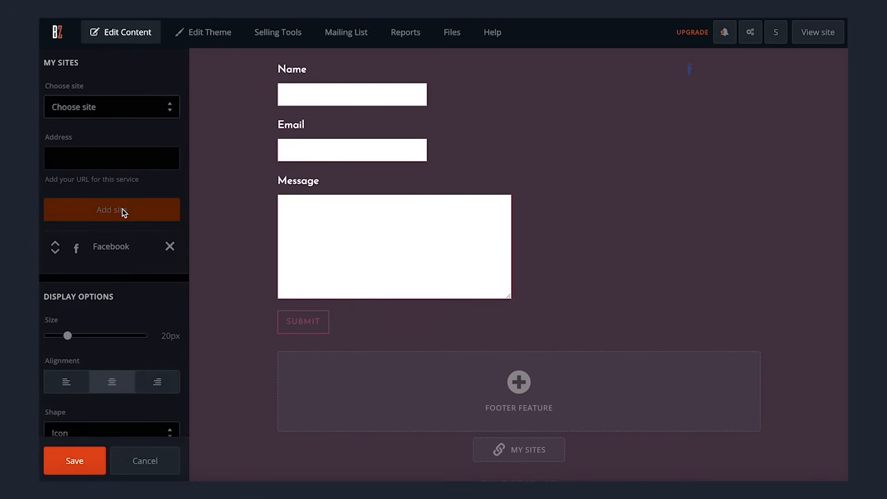
scroll(120, 253, down, 2)
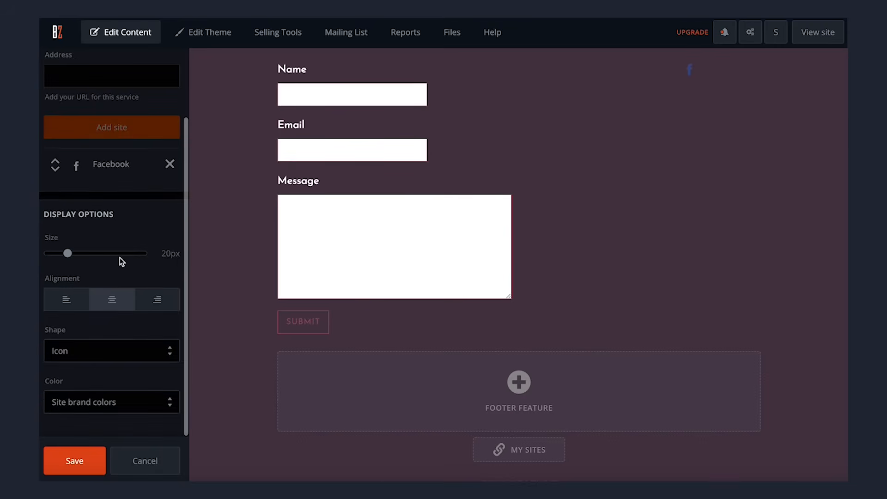
- Set the My Sites icons to the theme button color and enlarge them to 50px
click(90, 402)
click(86, 389)
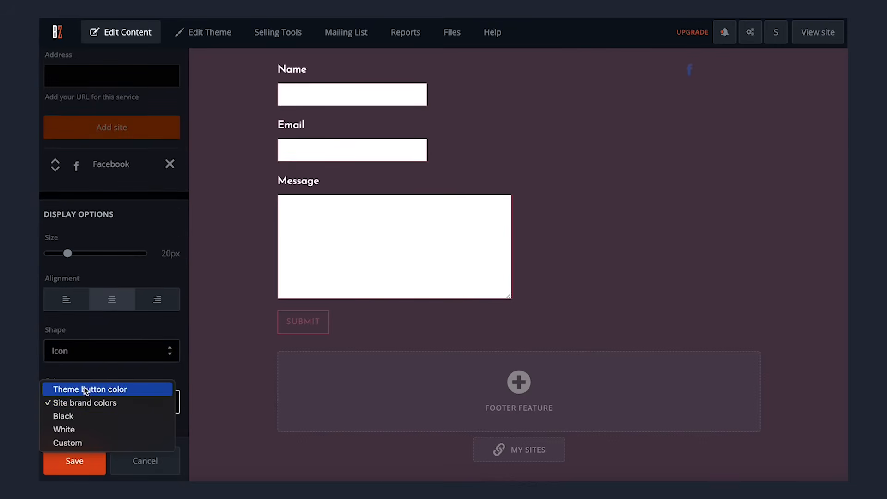
drag(67, 253, 95, 253)
- Add an Instagram link with the username Shimmer to the My Sites feature
scroll(139, 241, up, 2)
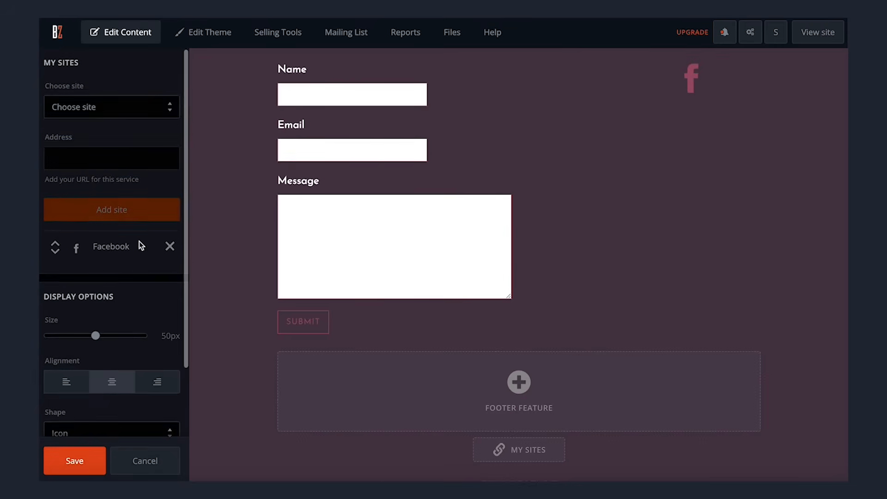
click(138, 107)
click(87, 455)
text(Shmmer)
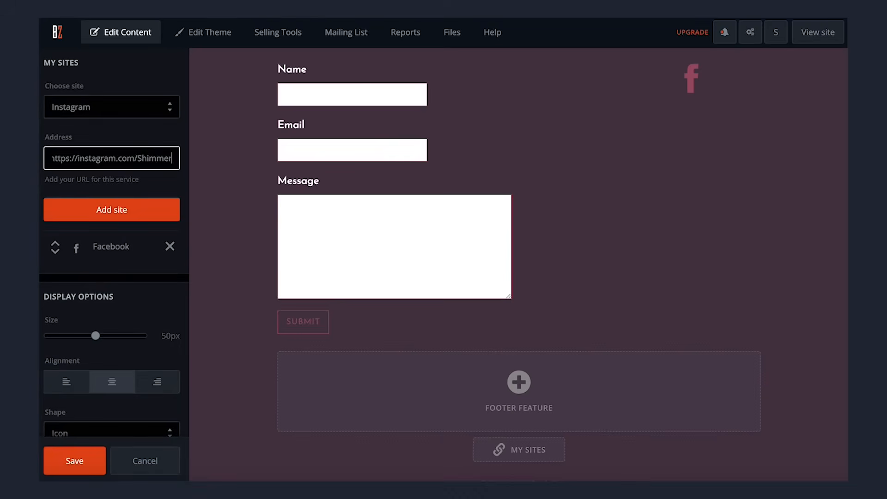
click(111, 209)
- Add TikTok and Spotify links with the username Shimmer to the My Sites feature
click(112, 107)
click(83, 246)
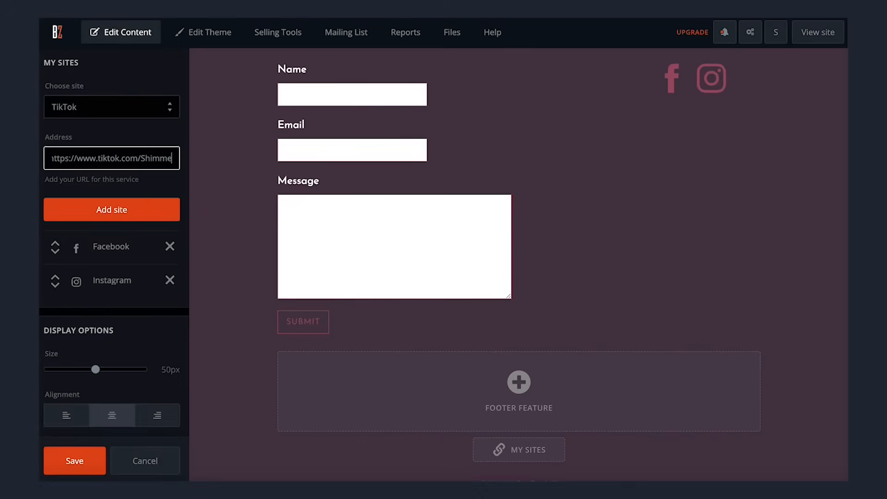
click(111, 210)
click(112, 107)
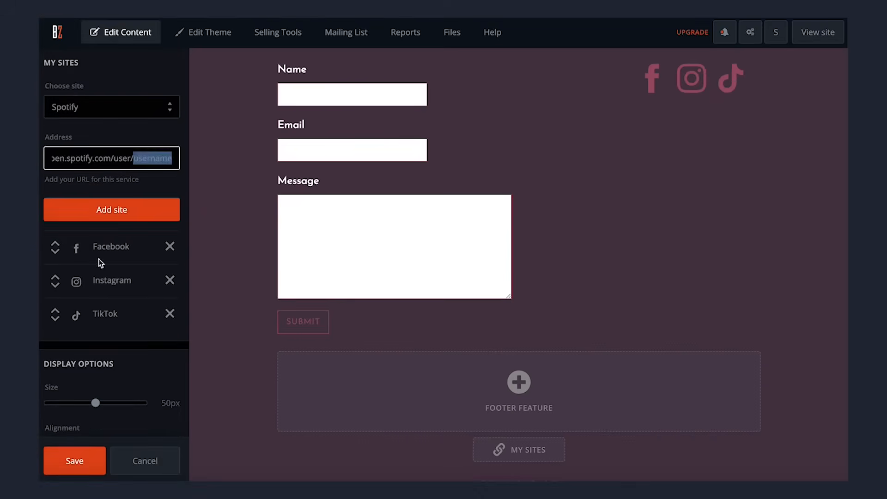
click(117, 220)
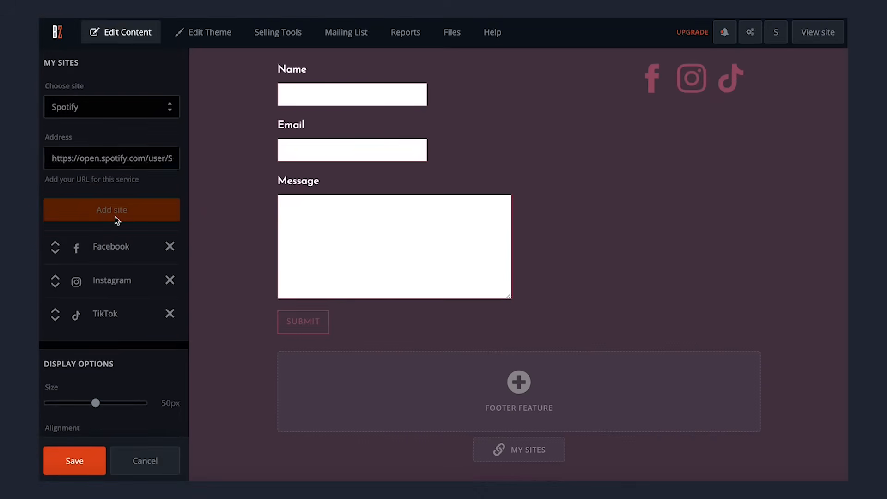
- Set the My Sites icon size to 37px and save the feature
scroll(123, 294, down, 3)
drag(93, 295, 84, 297)
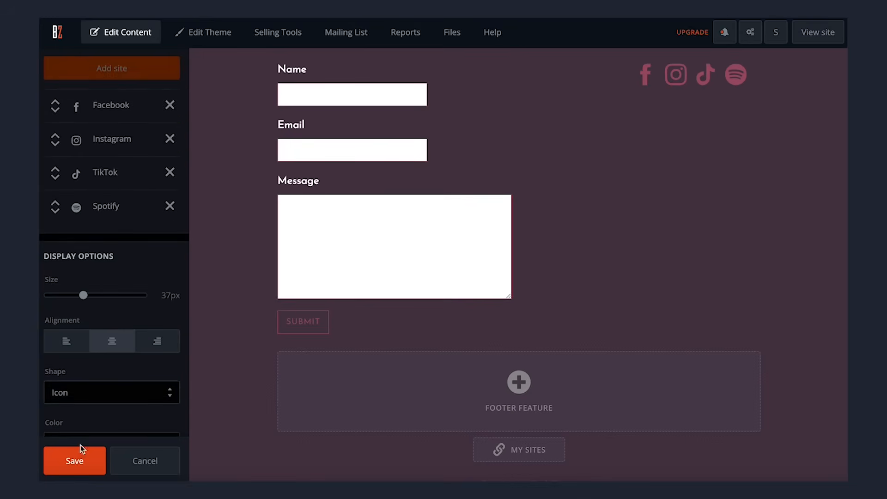
click(74, 462)
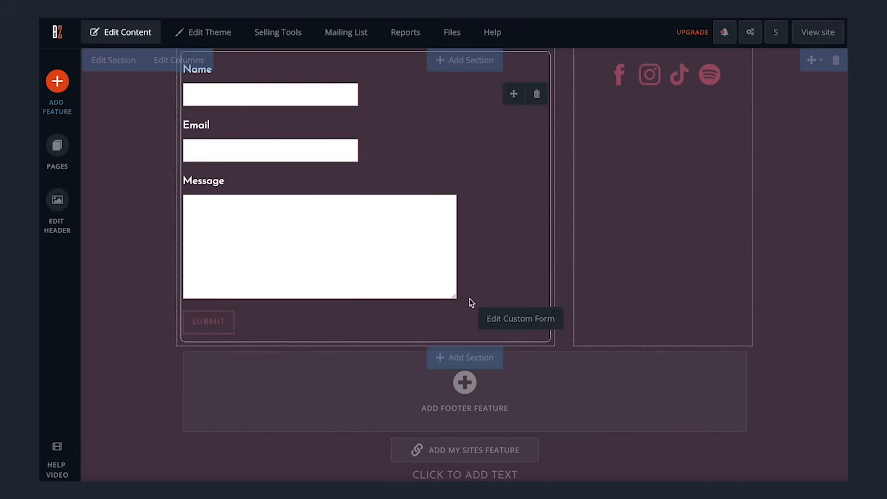
- Go to the Home page and review its sections from the header down to the Studio Shots gallery
scroll(469, 299, up, 2)
scroll(469, 299, up, 4)
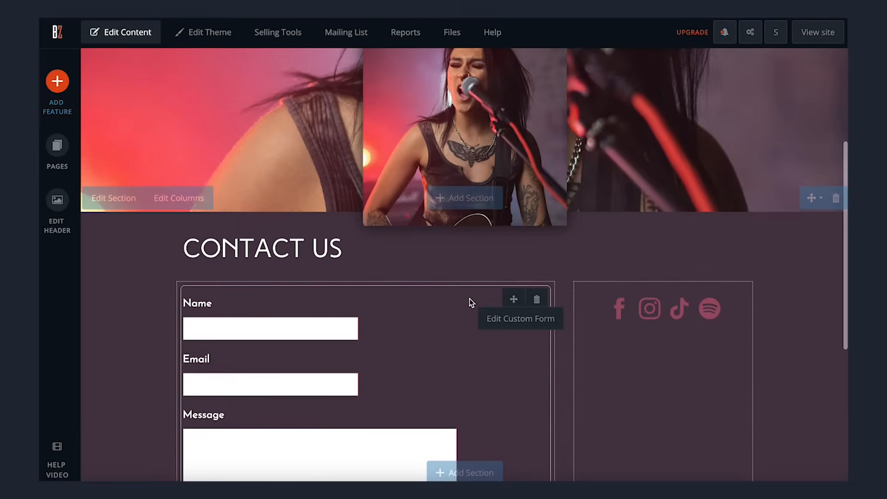
scroll(470, 299, up, 3)
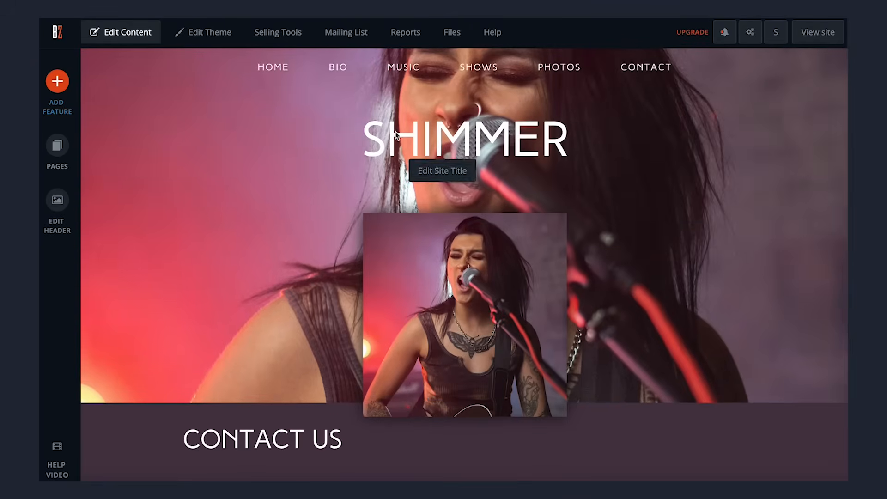
click(280, 79)
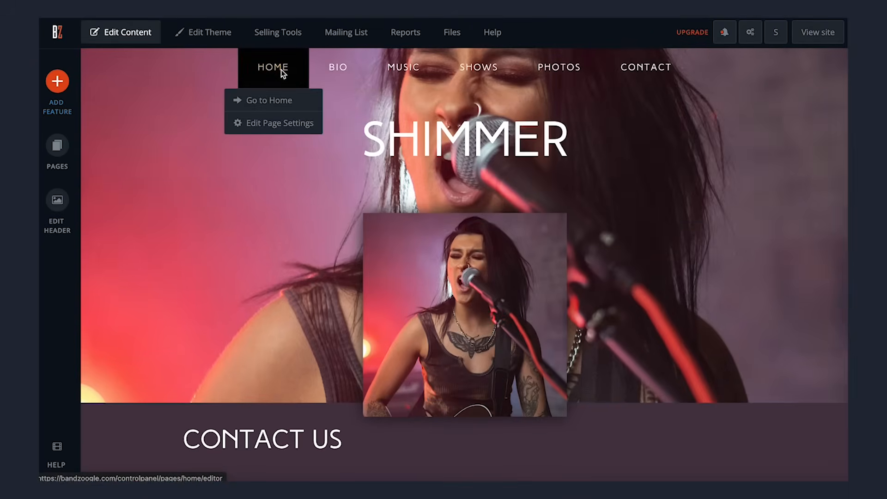
click(274, 101)
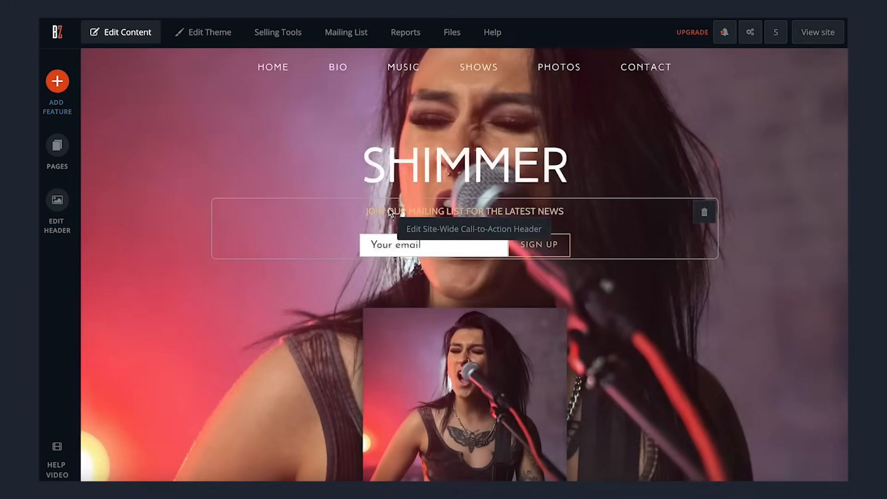
scroll(390, 212, down, 2)
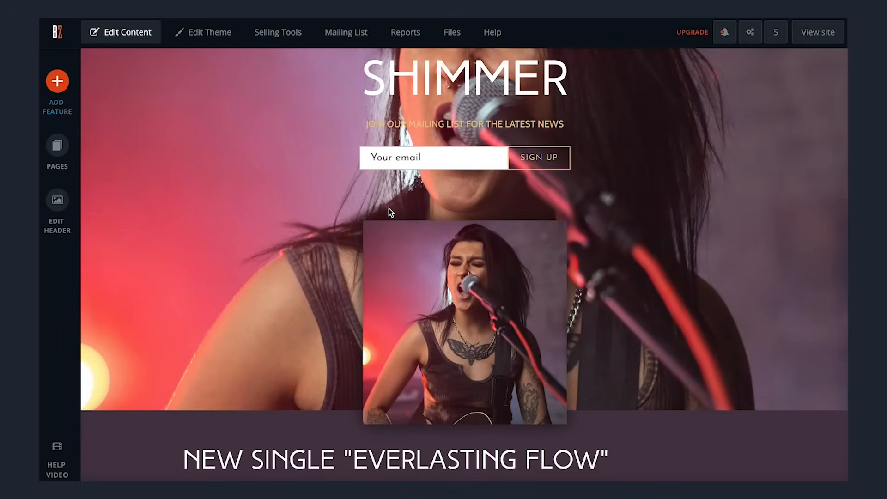
scroll(390, 213, down, 8)
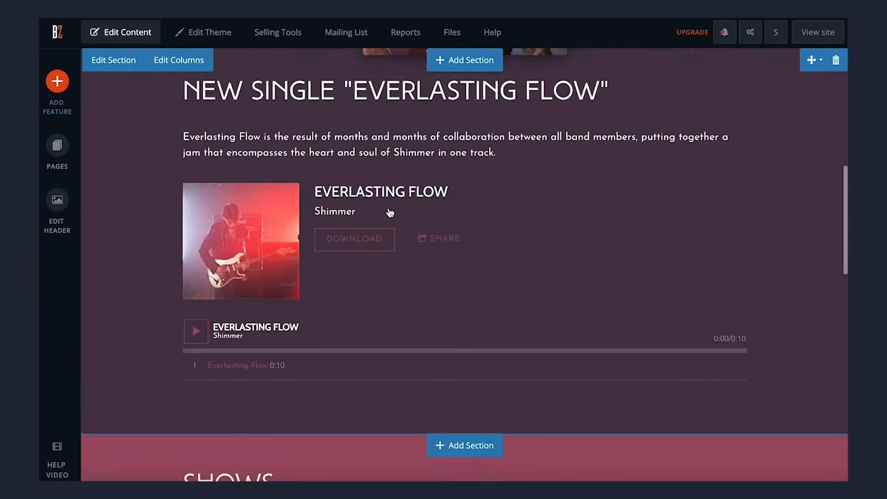
scroll(391, 212, down, 11)
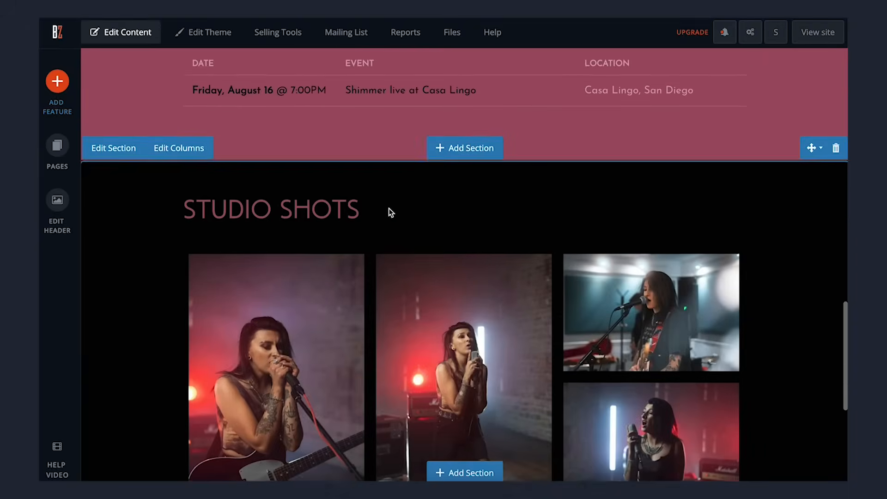
scroll(390, 213, up, 12)
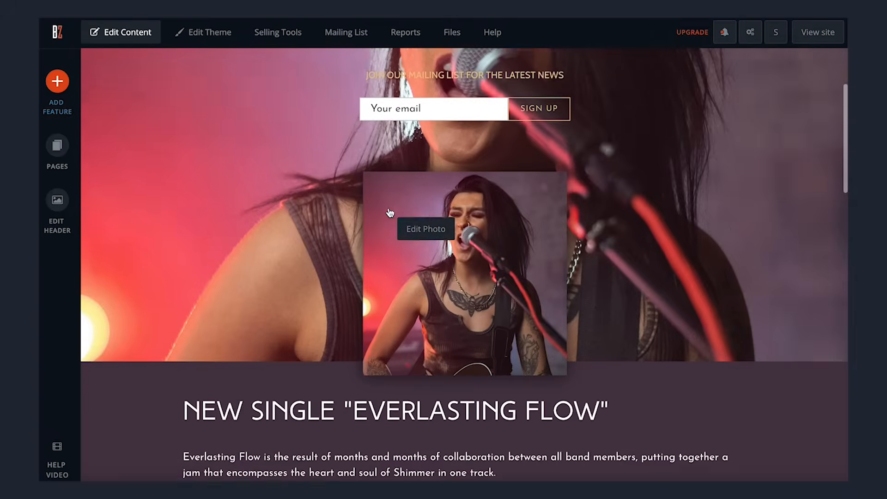
scroll(390, 213, up, 3)
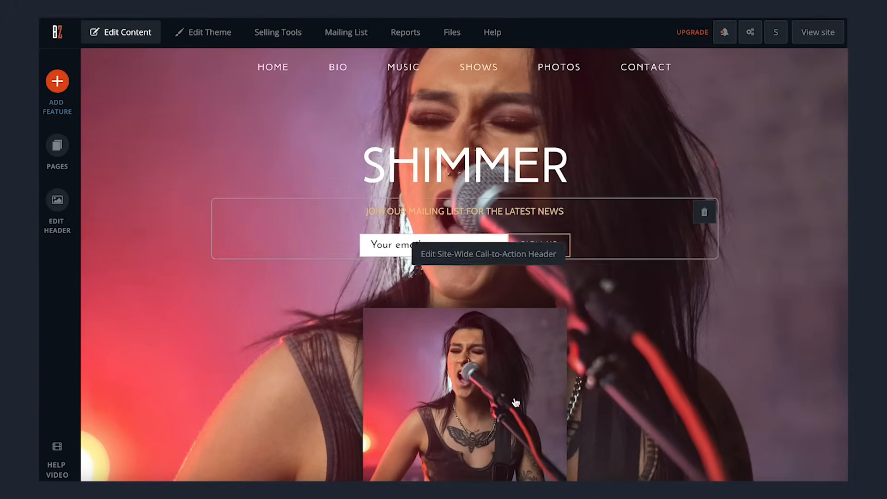